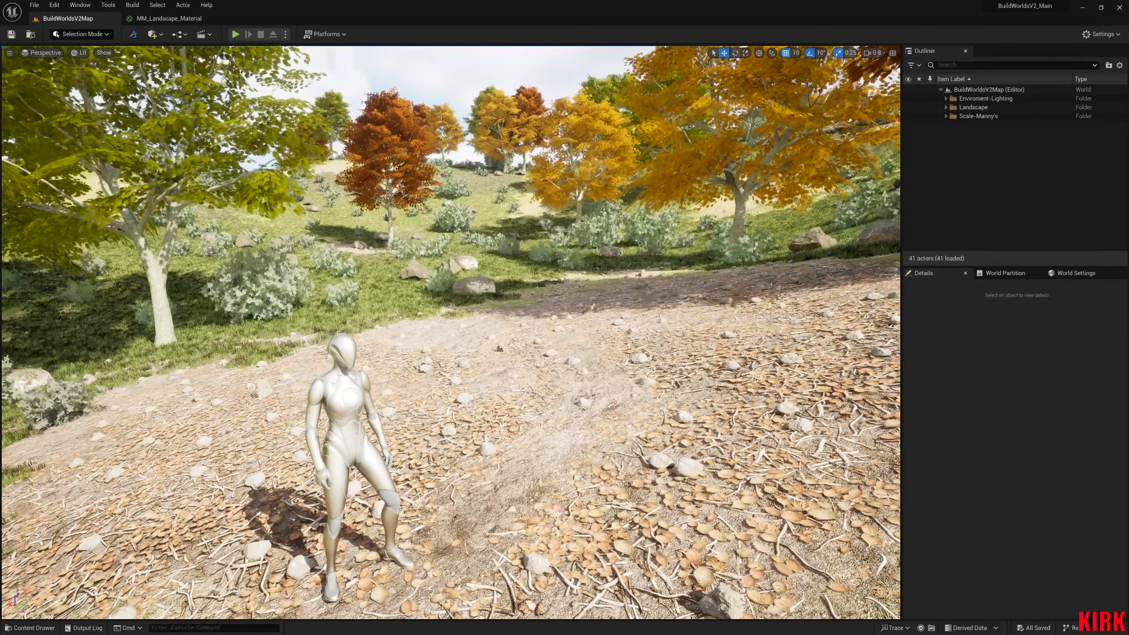
# Open the landscape material instance from the BuildWorldsV2Map level and disable its Enable Ground Foliage switch.
pyautogui.click(184, 20)
pyautogui.moveTo(361, 229); pyautogui.dragTo(395, 228, button='right')
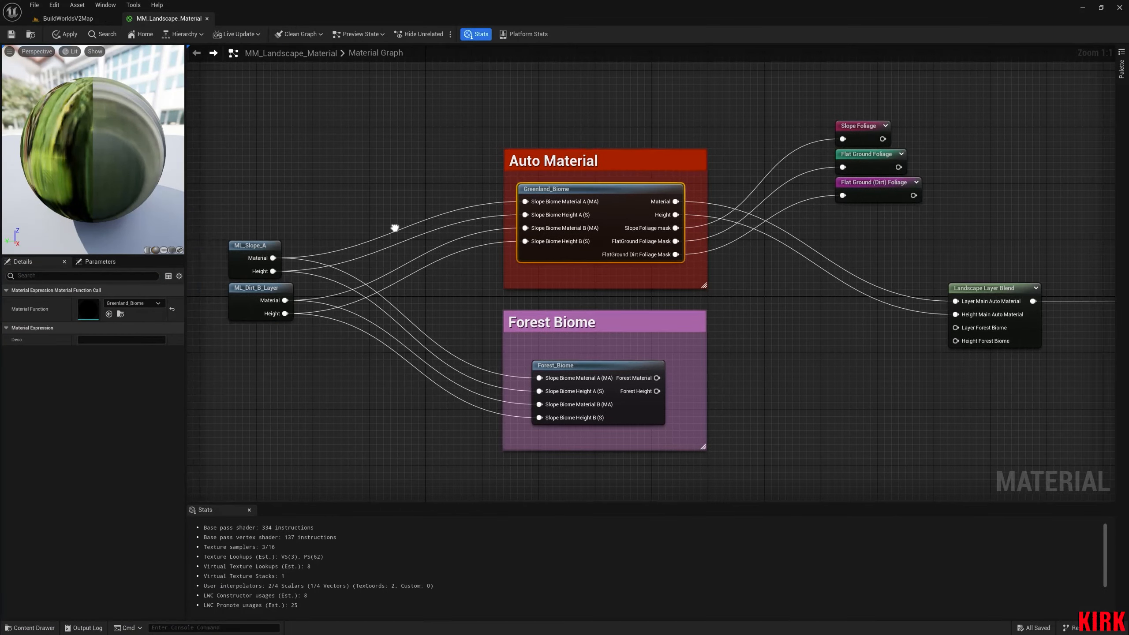
pyautogui.click(68, 18)
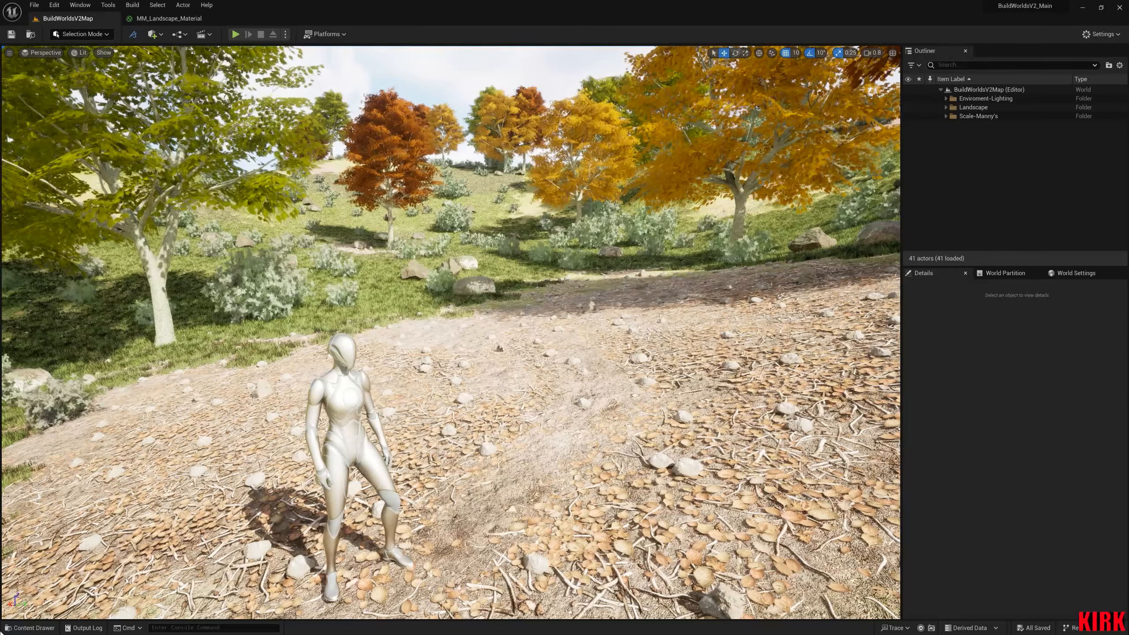
pyautogui.click(27, 628)
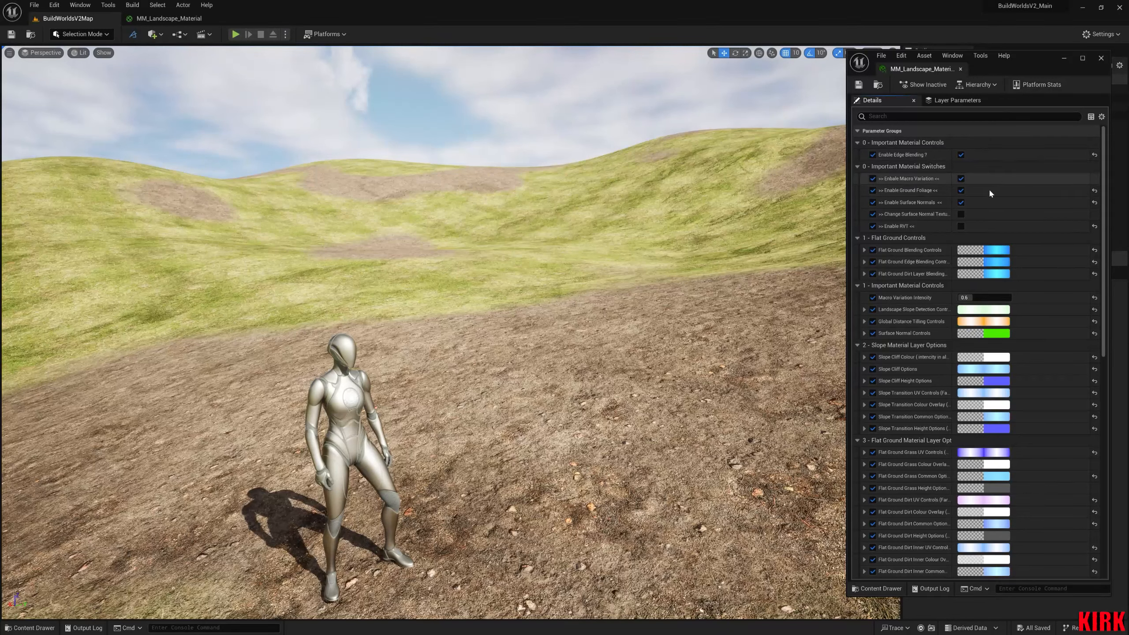
pyautogui.click(961, 191)
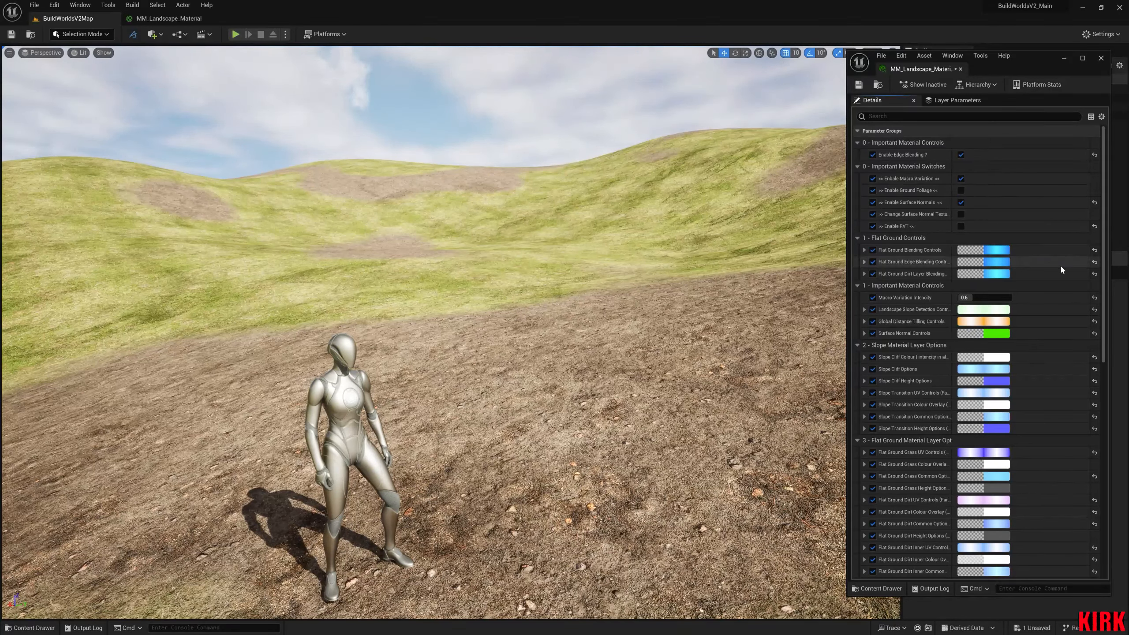
# Set the landscape material instance's Macro Variation Intensity to 0.888.
pyautogui.scroll(-10, 1072, 423)
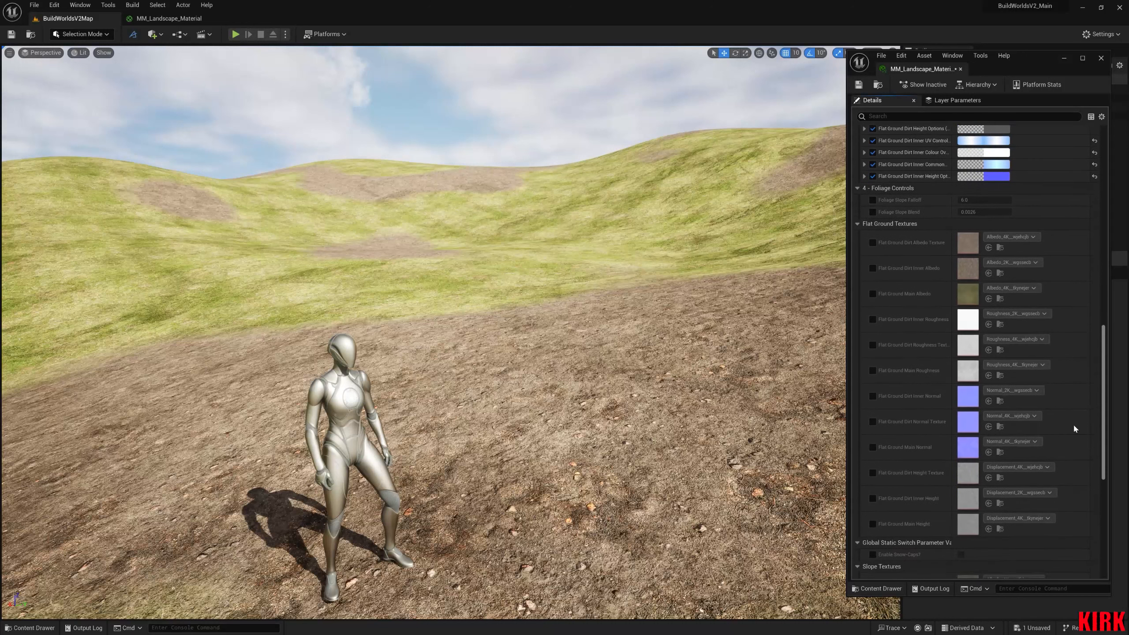
pyautogui.moveTo(1104, 372); pyautogui.dragTo(1099, 436)
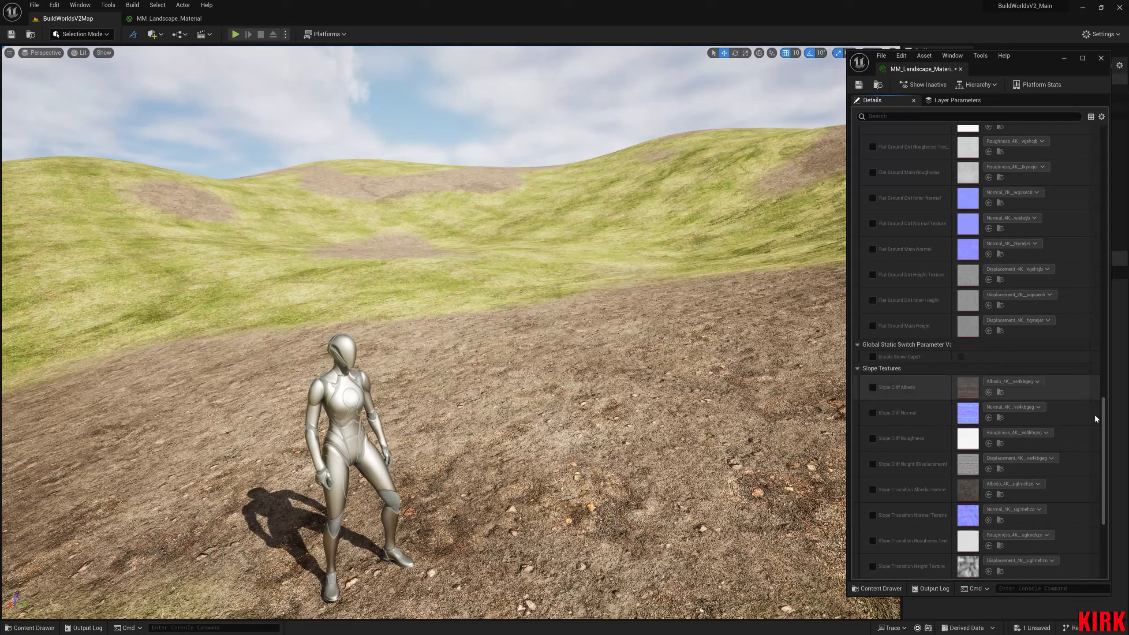
pyautogui.moveTo(1093, 411); pyautogui.dragTo(1118, 156)
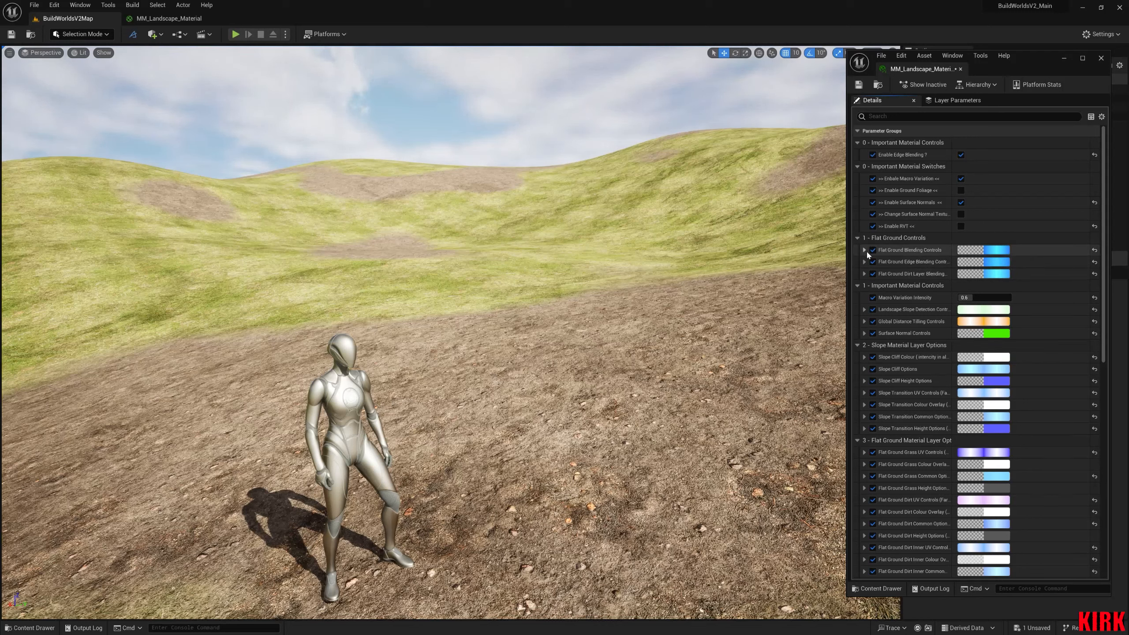
pyautogui.moveTo(977, 298); pyautogui.dragTo(977, 297)
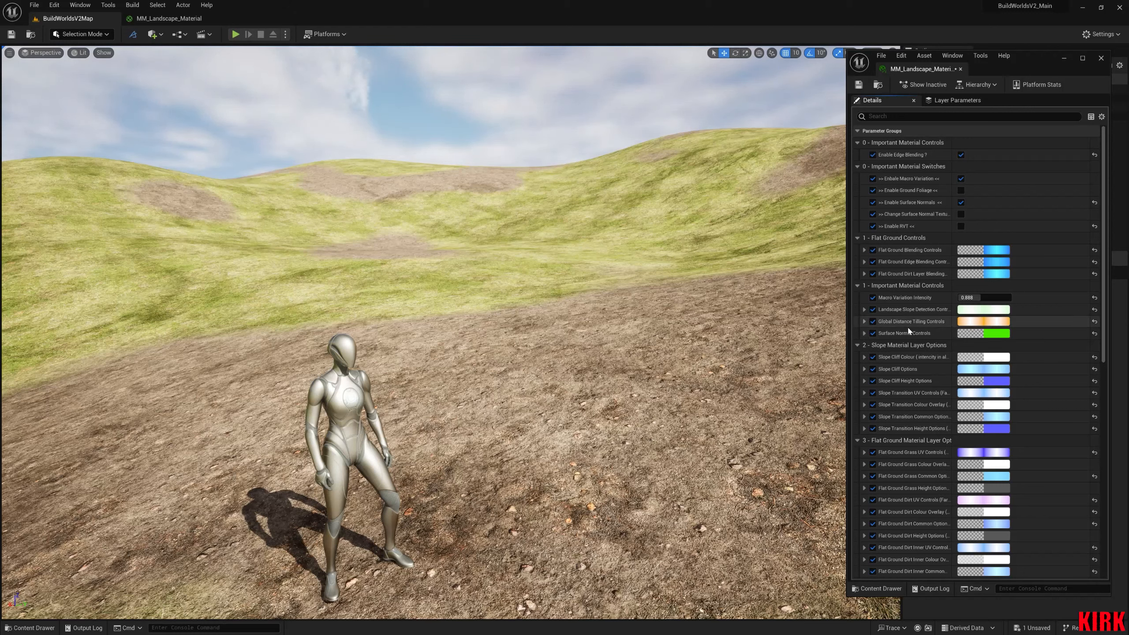
# Review the slope, flat ground and foliage parameter groups with full parameter names readable, and close the material instance.
pyautogui.scroll(-3, 920, 332)
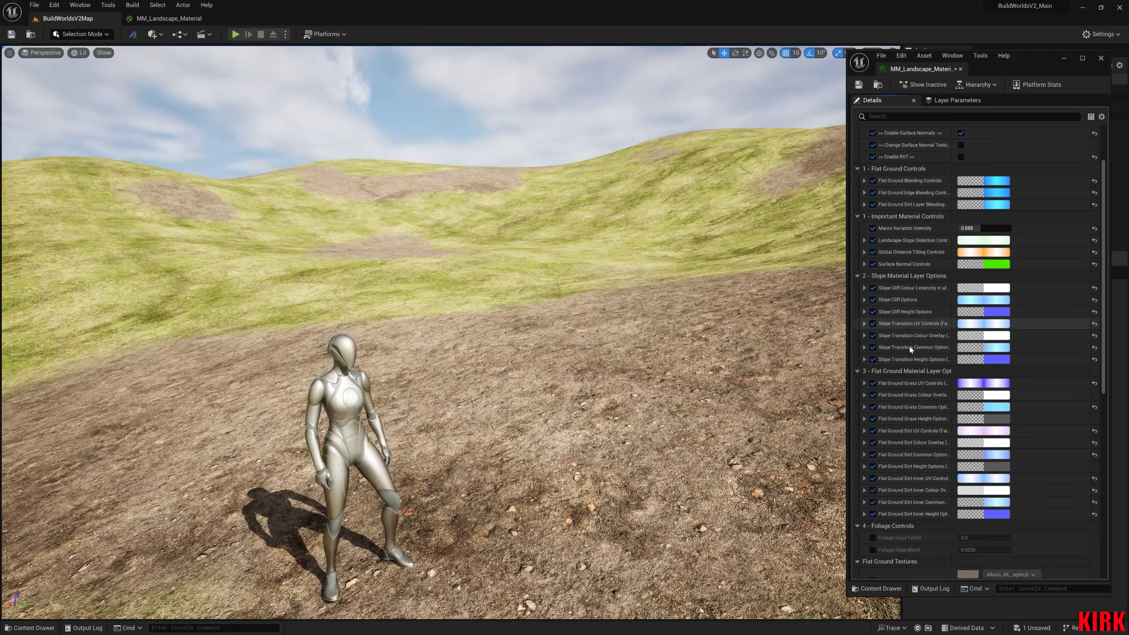
pyautogui.moveTo(1103, 223); pyautogui.dragTo(1103, 236)
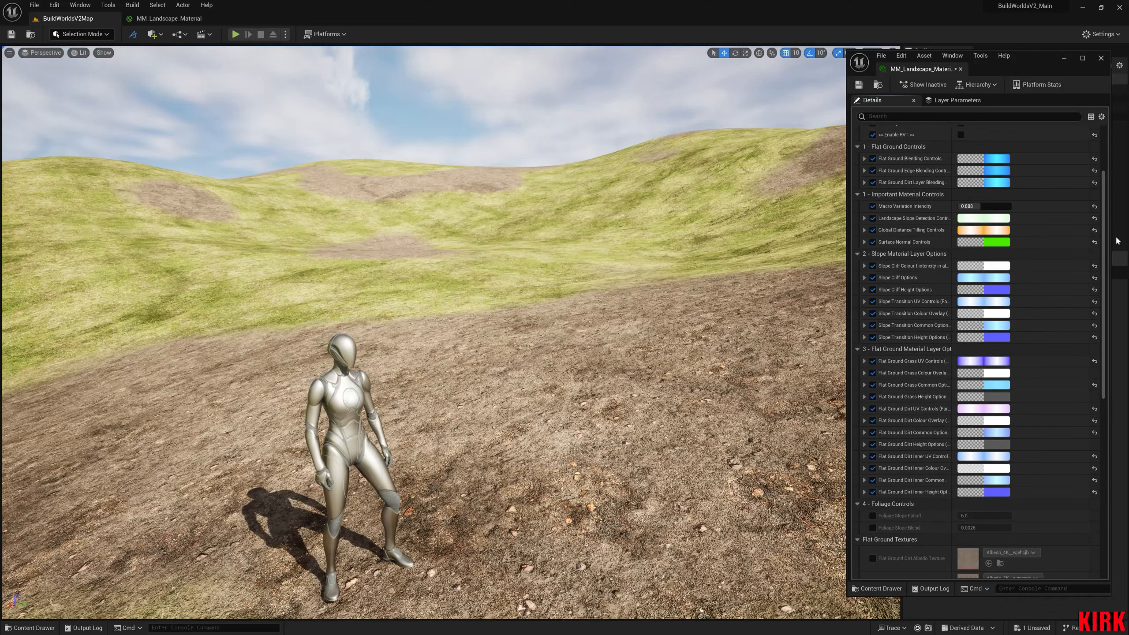
pyautogui.moveTo(1106, 245); pyautogui.dragTo(1119, 273)
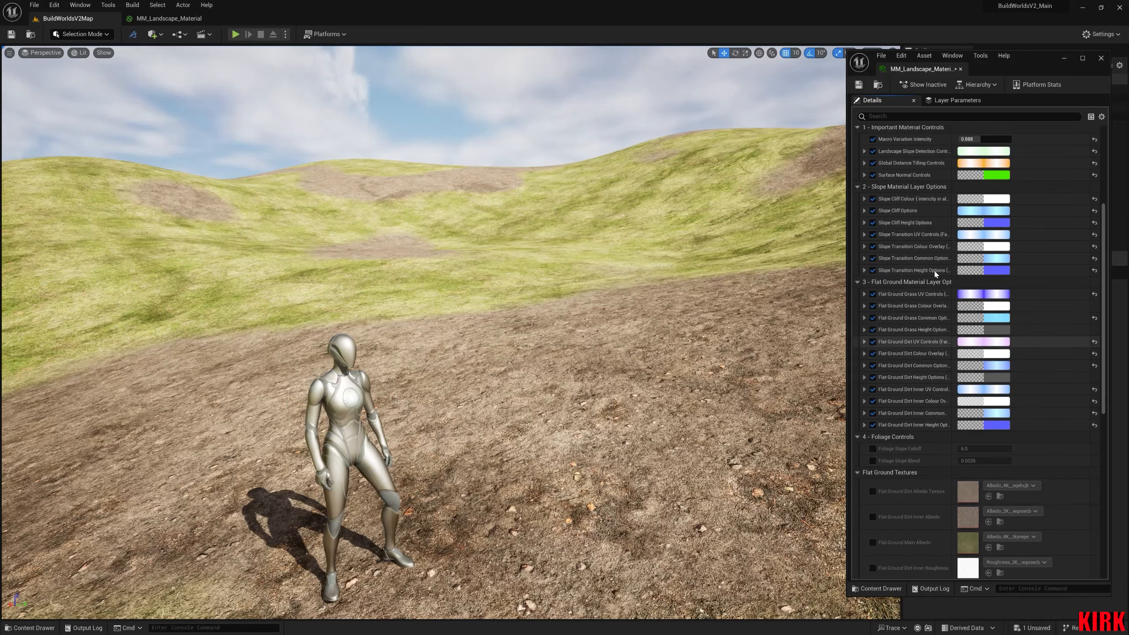
pyautogui.moveTo(949, 198); pyautogui.dragTo(984, 199)
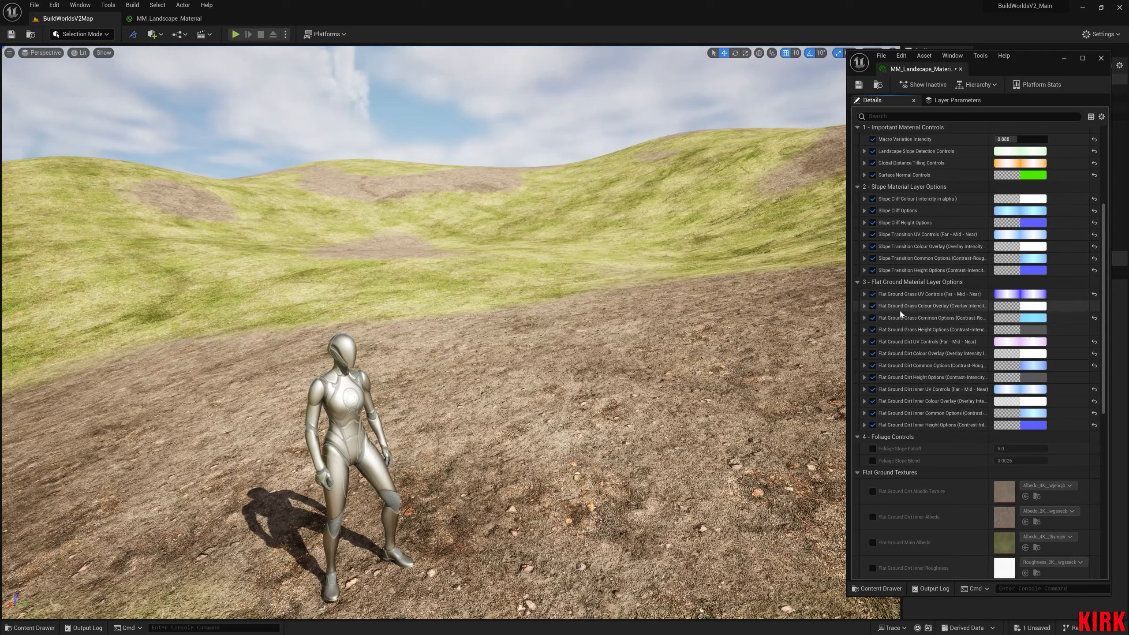
pyautogui.scroll(-8, 1096, 284)
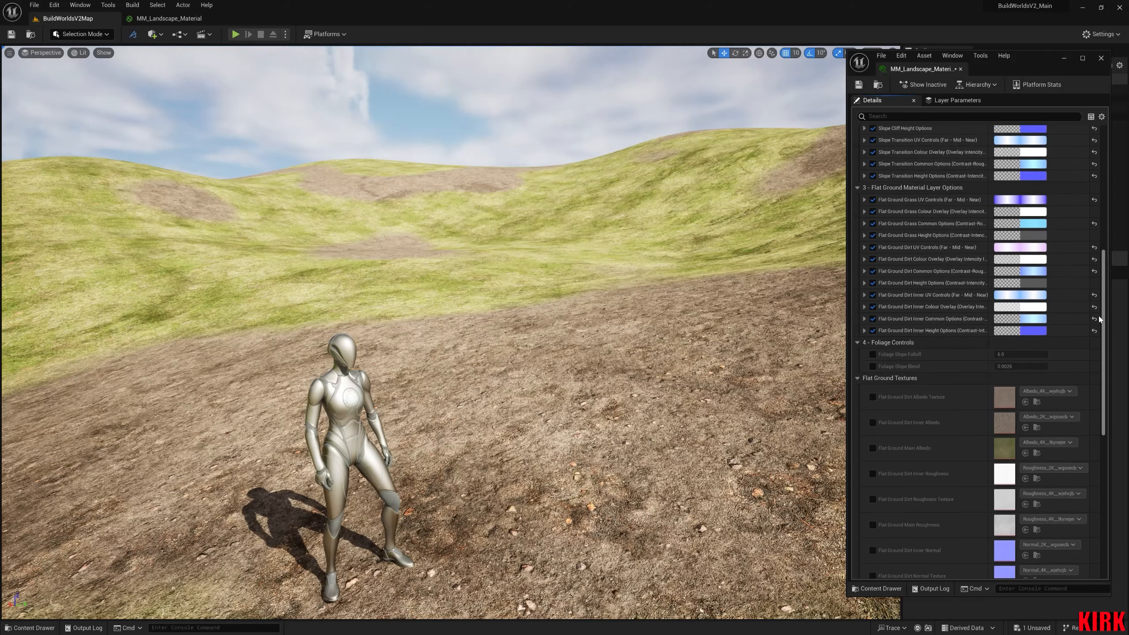
pyautogui.moveTo(1093, 311); pyautogui.dragTo(1108, 182)
pyautogui.click(1101, 58)
# In the MM_Landscape_Material graph, move the ML_Slope_A and ML_Dirt_B_Layer nodes farther from the biome groups.
pyautogui.click(168, 18)
pyautogui.moveTo(782, 328); pyautogui.dragTo(747, 411, button='right')
pyautogui.moveTo(525, 327); pyautogui.dragTo(631, 286, button='right')
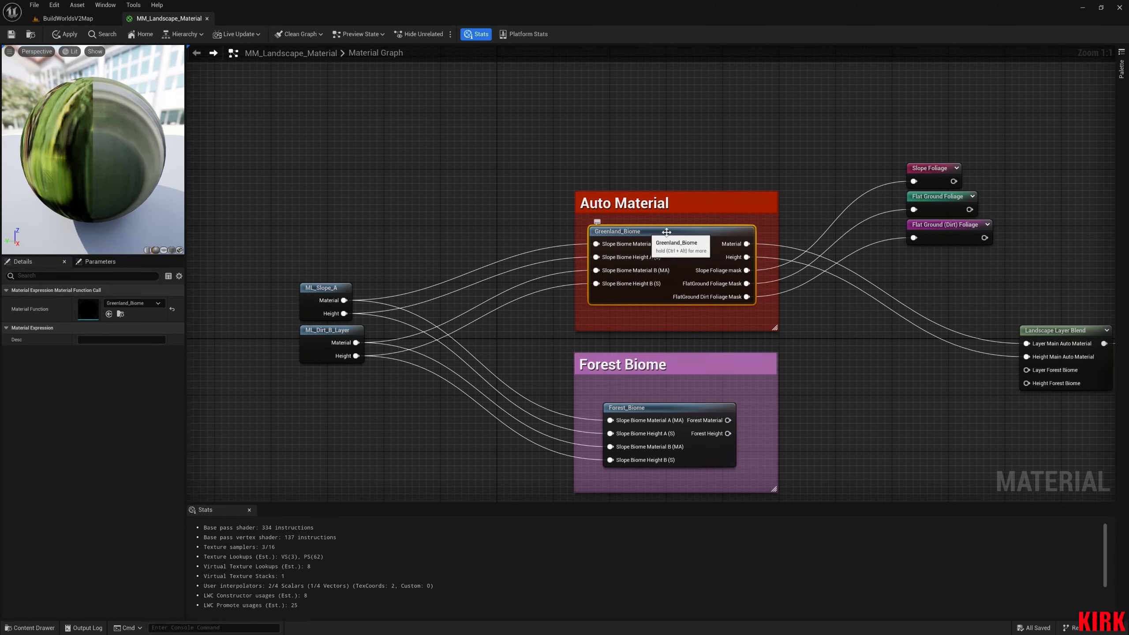
pyautogui.moveTo(840, 315); pyautogui.dragTo(791, 347, button='right')
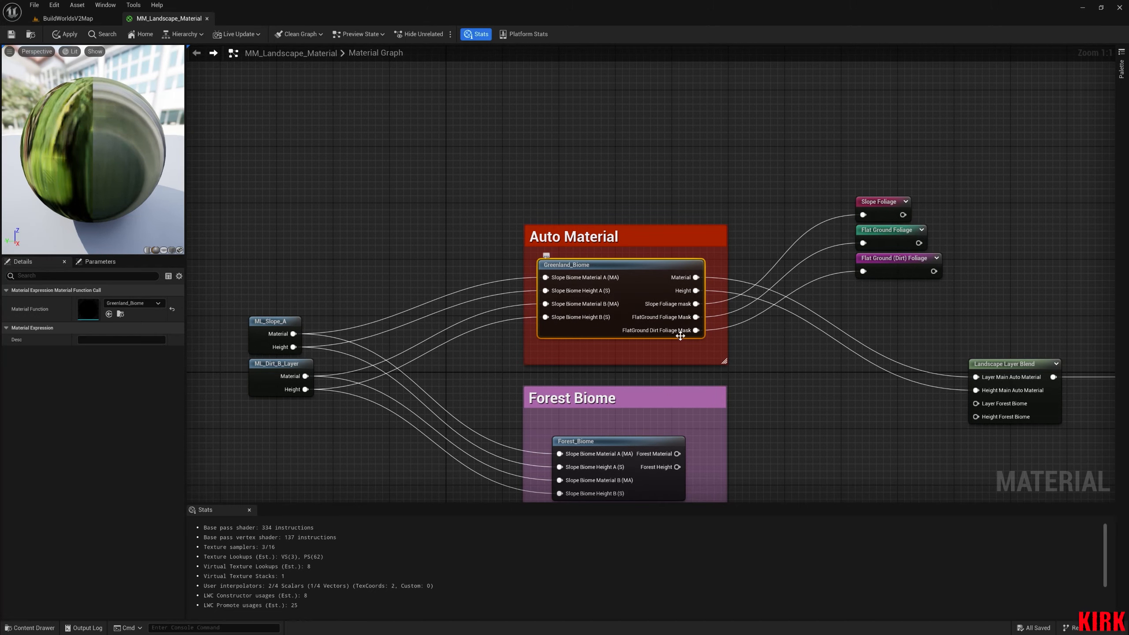
pyautogui.moveTo(573, 299); pyautogui.dragTo(761, 234, button='right')
pyautogui.moveTo(557, 216); pyautogui.dragTo(383, 351)
pyautogui.moveTo(463, 300); pyautogui.dragTo(245, 320)
pyautogui.moveTo(669, 376); pyautogui.dragTo(749, 360, button='right')
pyautogui.scroll(-2, 603, 312)
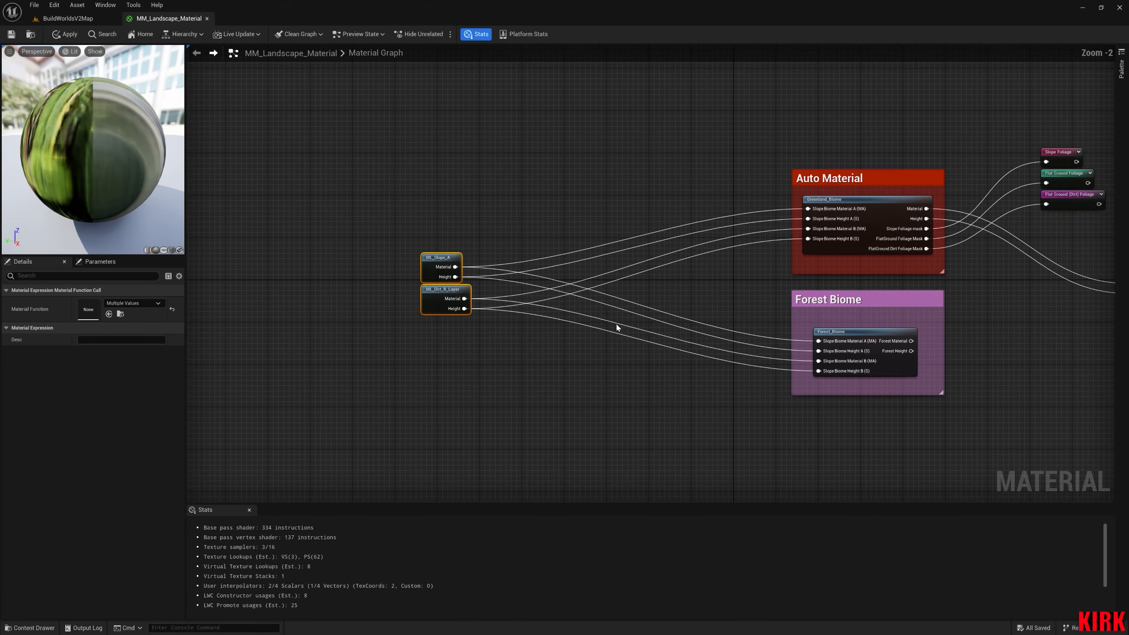
# Examine the Landscape Layer Blend node and the three foliage mask reroute nodes fed by the biome functions.
pyautogui.moveTo(539, 422); pyautogui.dragTo(572, 252, button='right')
pyautogui.moveTo(1010, 229); pyautogui.dragTo(651, 359, button='right')
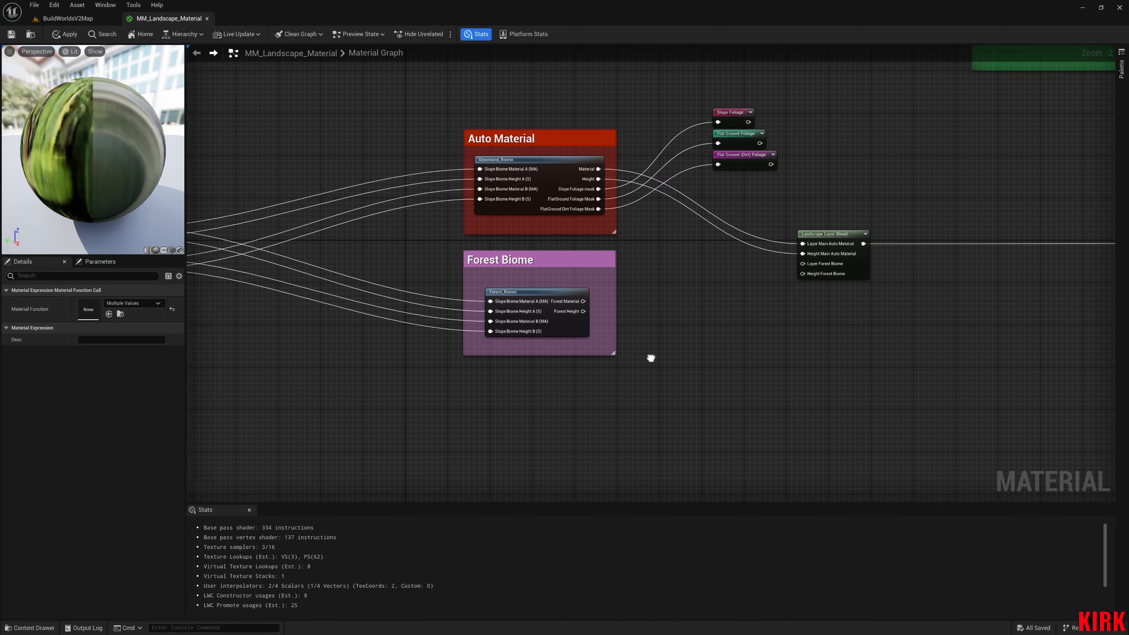
pyautogui.moveTo(889, 328); pyautogui.dragTo(814, 347, button='right')
pyautogui.moveTo(843, 240); pyautogui.dragTo(702, 324)
pyautogui.moveTo(783, 398); pyautogui.dragTo(882, 365, button='right')
pyautogui.moveTo(790, 369); pyautogui.dragTo(849, 370, button='right')
pyautogui.moveTo(881, 94); pyautogui.dragTo(762, 171)
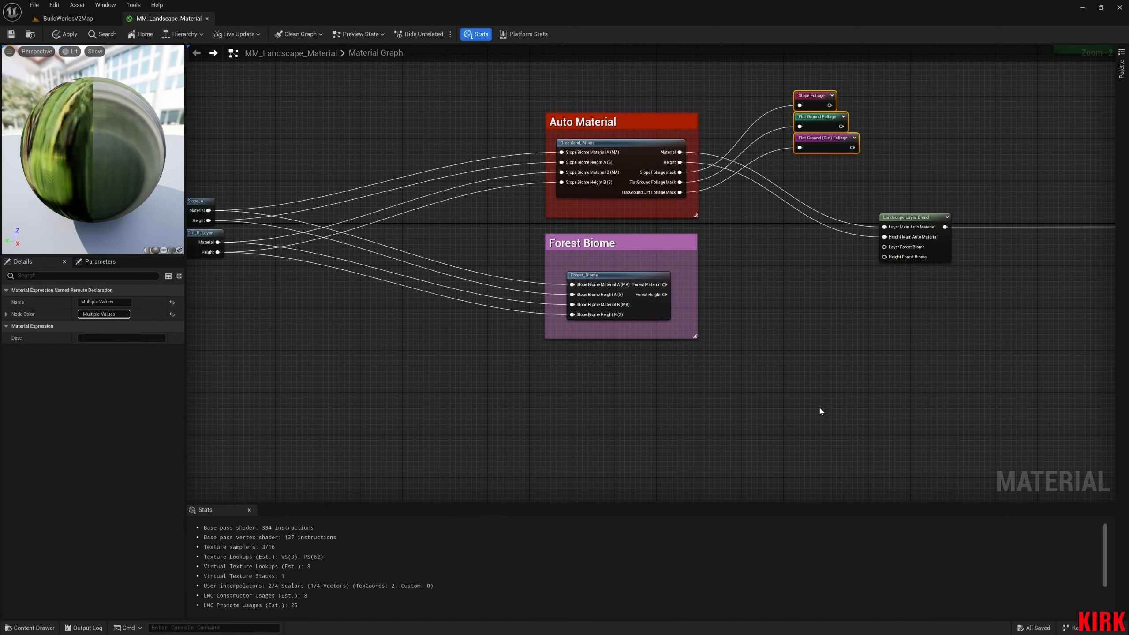
pyautogui.moveTo(821, 409); pyautogui.dragTo(897, 391, button='right')
pyautogui.click(68, 18)
pyautogui.click(82, 34)
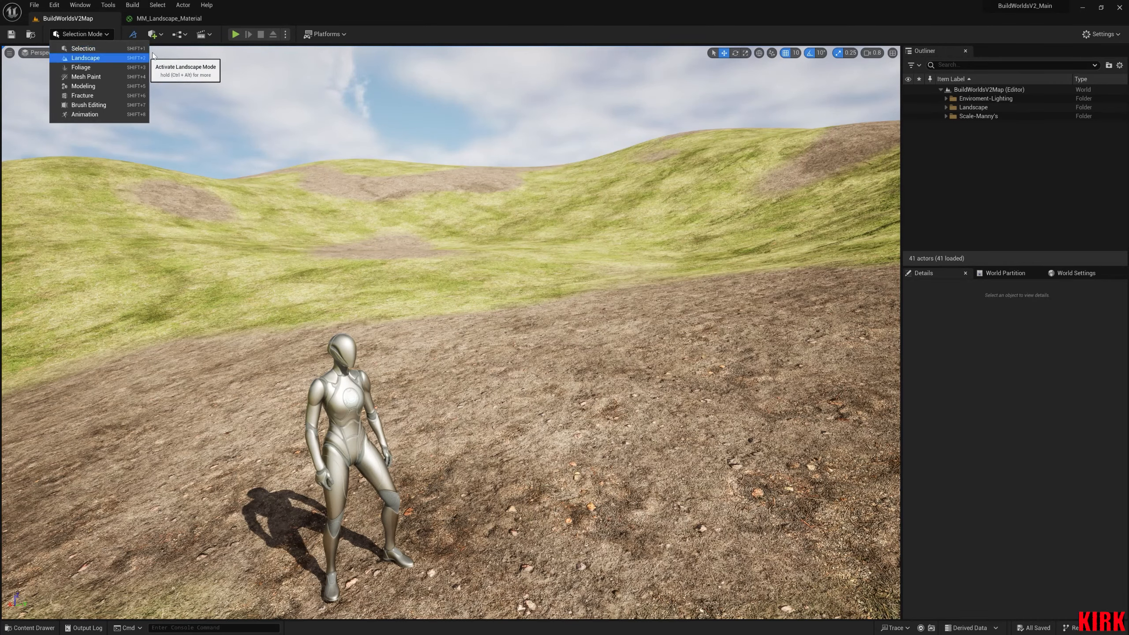
pyautogui.click(204, 18)
pyautogui.moveTo(761, 277); pyautogui.dragTo(698, 316, button='right')
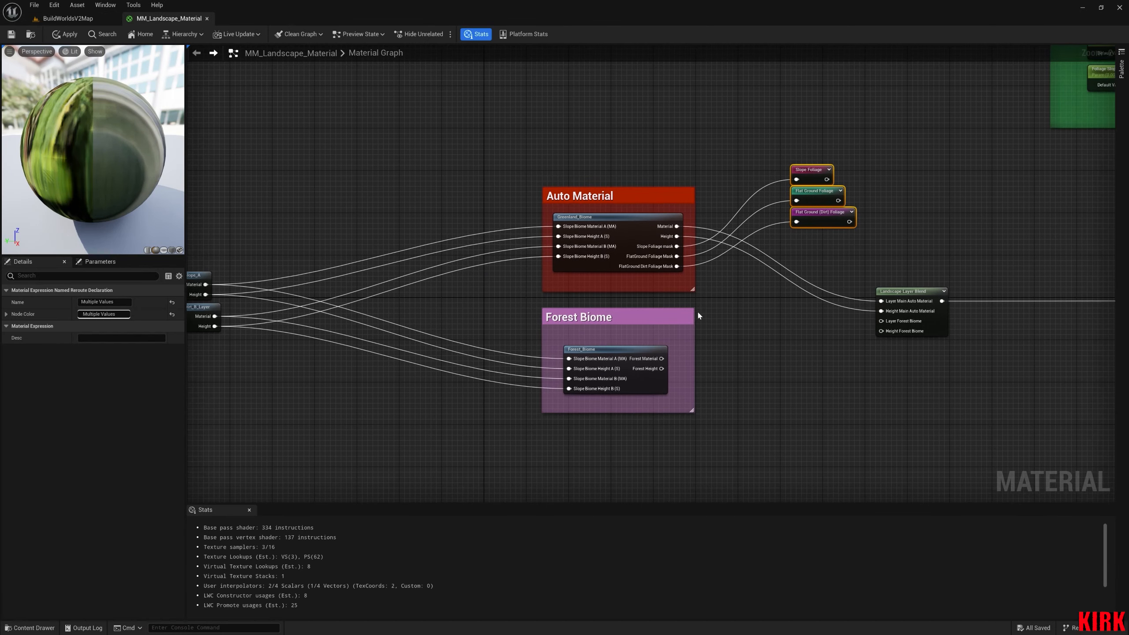
# Open the Greenland_Biome function and inspect the Landscape Slope Detection Controls parameter feeding Slope_Detection.
pyautogui.doubleClick(619, 233)
pyautogui.scroll(-2, 716, 393)
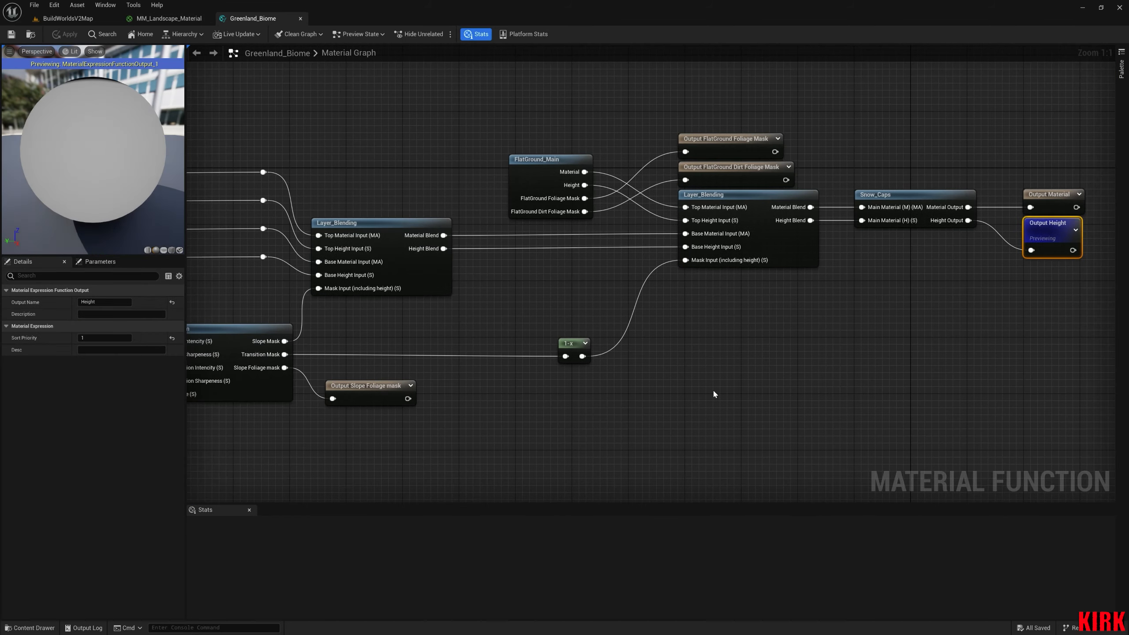
pyautogui.moveTo(533, 341); pyautogui.dragTo(729, 299, button='right')
pyautogui.moveTo(646, 391); pyautogui.dragTo(763, 315, button='right')
pyautogui.scroll(-2, 761, 316)
pyautogui.moveTo(621, 340); pyautogui.dragTo(646, 292, button='right')
pyautogui.click(578, 209)
pyautogui.scroll(4, 577, 207)
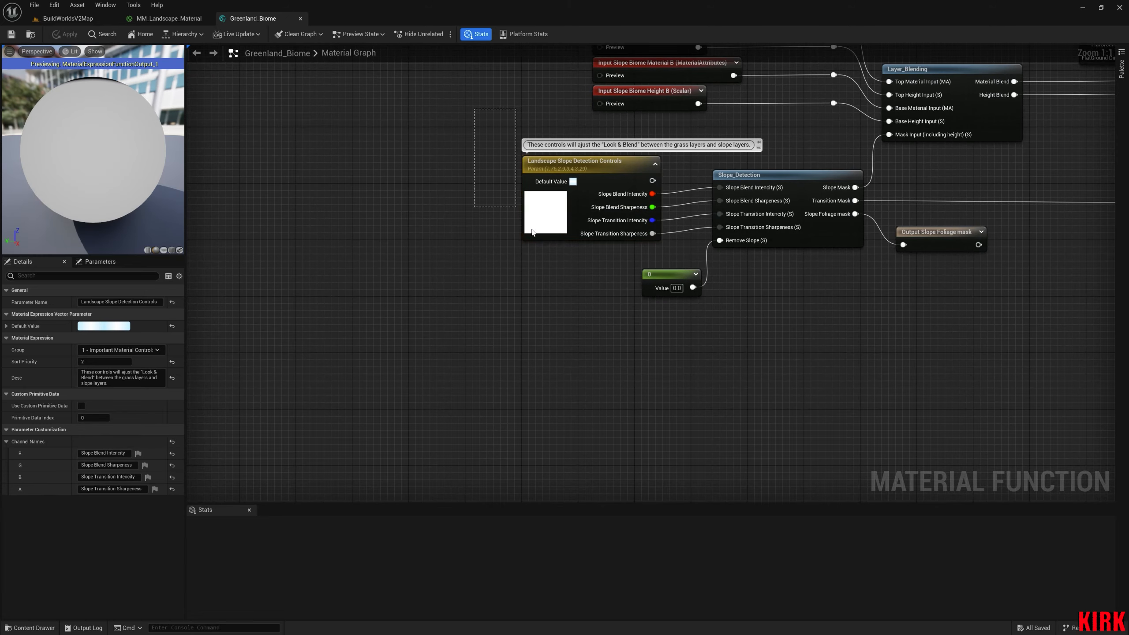
pyautogui.moveTo(662, 296); pyautogui.dragTo(551, 302, button='right')
pyautogui.scroll(-2, 551, 301)
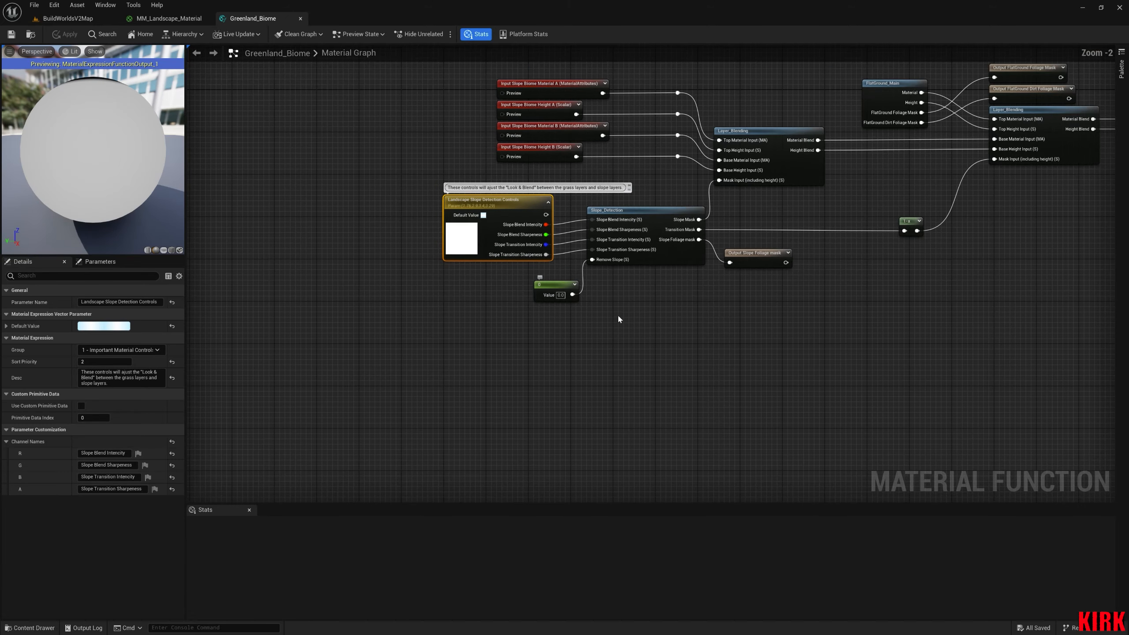
# Select the unconnected parameter nodes below the main Greenland_Biome network.
pyautogui.moveTo(672, 317); pyautogui.dragTo(630, 312, button='right')
pyautogui.moveTo(613, 422); pyautogui.dragTo(644, 268, button='right')
pyautogui.scroll(-4, 644, 271)
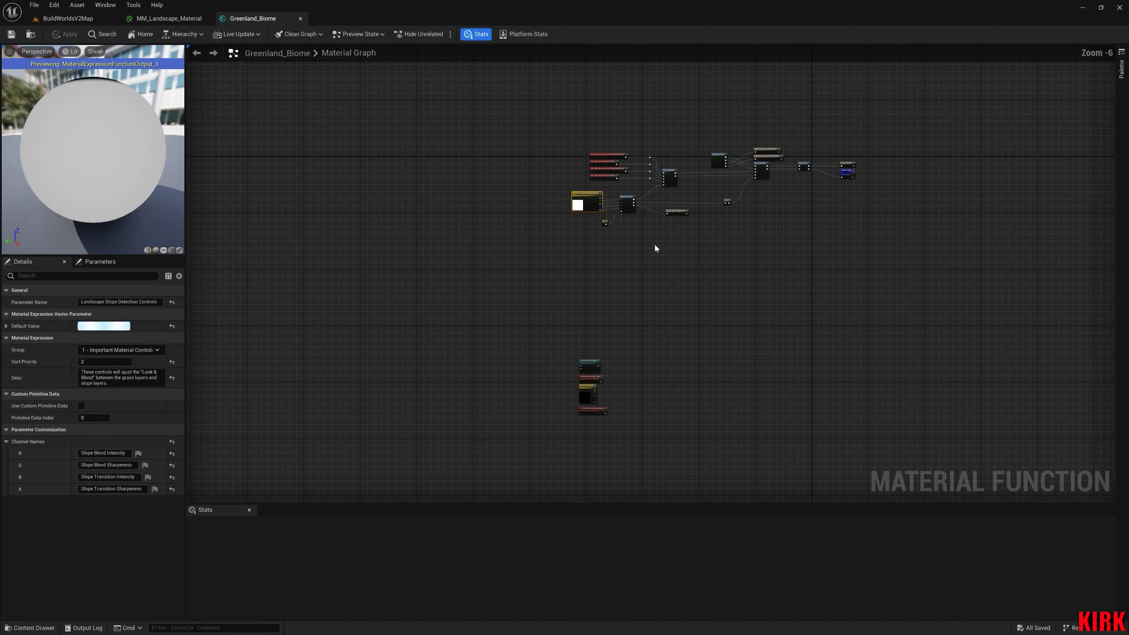
pyautogui.moveTo(637, 345); pyautogui.dragTo(561, 429)
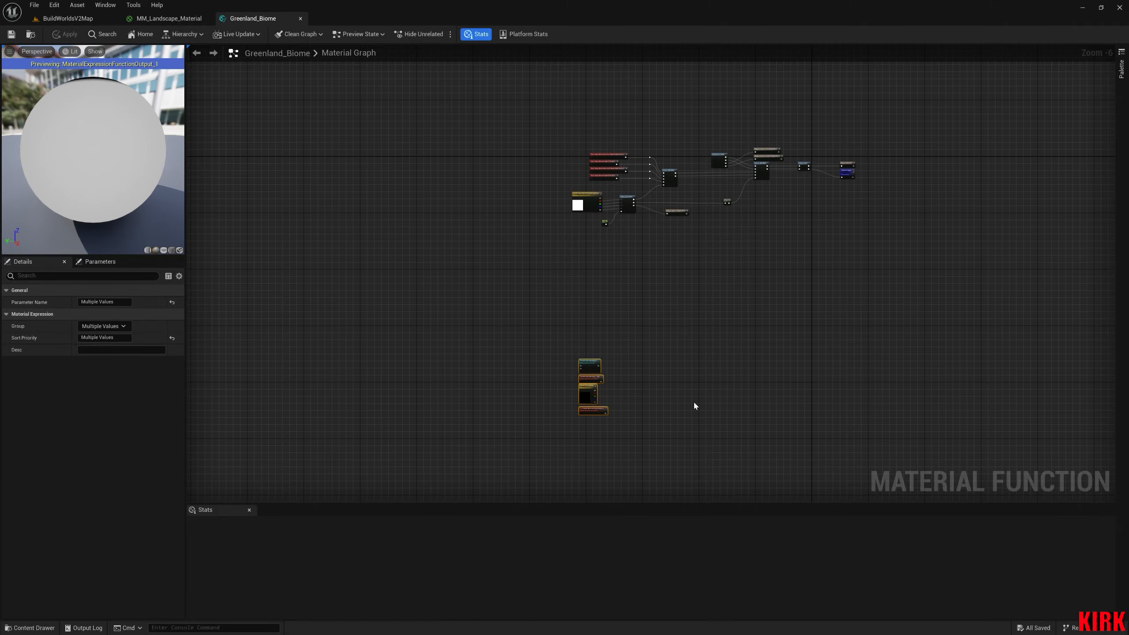
# Open the Snow_Caps function and inspect its Snow_Layer, Snow Cap Controls and two Enable Snow-Caps switch nodes.
pyautogui.moveTo(710, 272); pyautogui.dragTo(617, 341, button='right')
pyautogui.scroll(4, 599, 314)
pyautogui.moveTo(515, 290); pyautogui.dragTo(562, 374, button='right')
pyautogui.click(815, 335)
pyautogui.moveTo(820, 335); pyautogui.dragTo(797, 365, button='right')
pyautogui.doubleClick(942, 195)
pyautogui.click(466, 265)
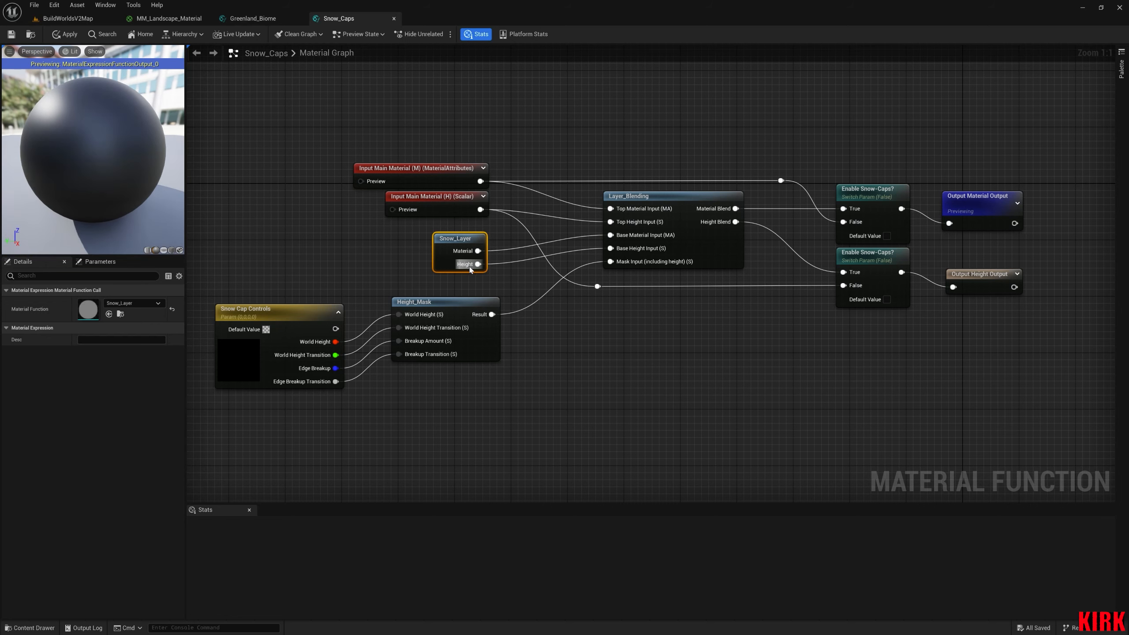
pyautogui.click(271, 312)
pyautogui.moveTo(903, 144); pyautogui.dragTo(851, 354)
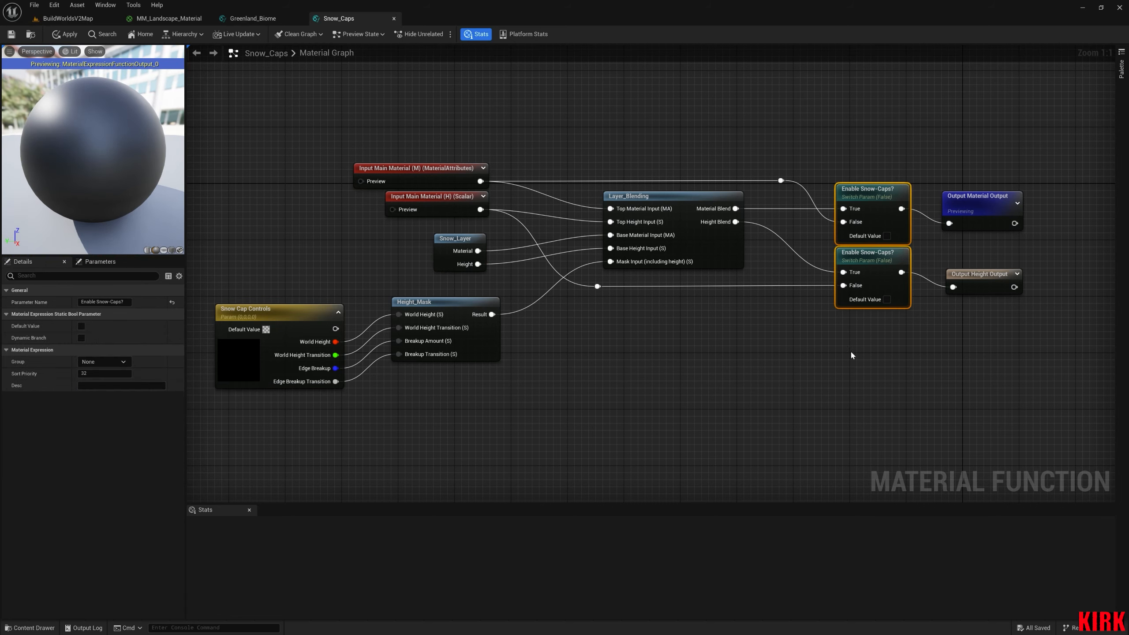
# Return to Greenland_Biome and check how Snow_Caps connects the final Layer_Blending to the material and height outputs.
pyautogui.click(253, 18)
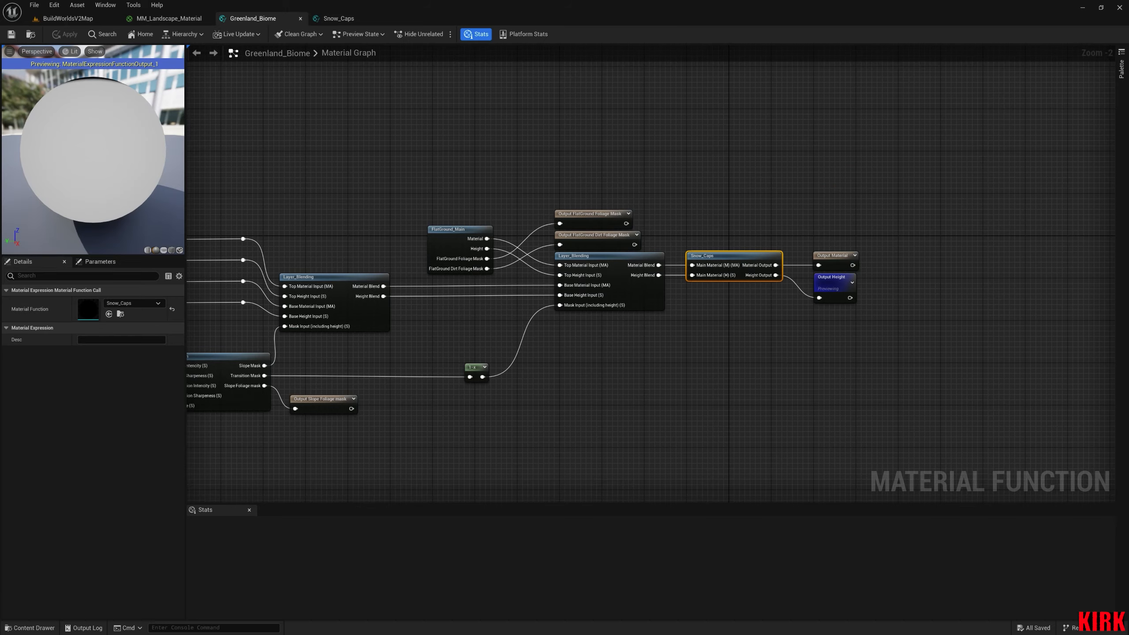
pyautogui.scroll(-2, 594, 404)
pyautogui.moveTo(893, 339); pyautogui.dragTo(700, 438, button='right')
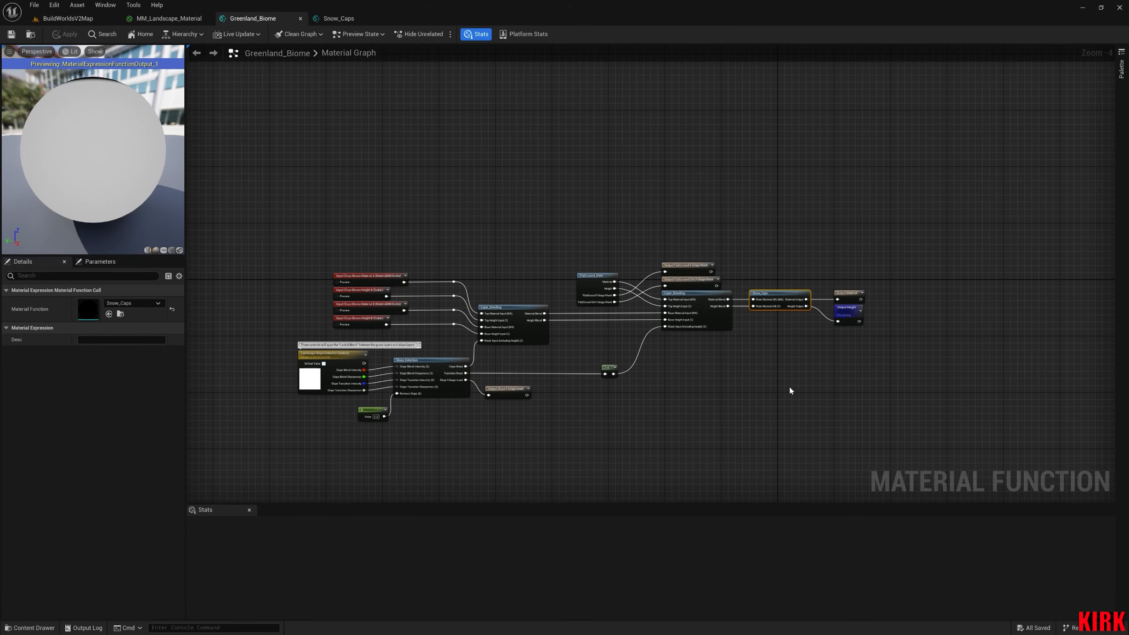
pyautogui.rightClick(778, 365)
pyautogui.scroll(4, 796, 311)
pyautogui.click(775, 270)
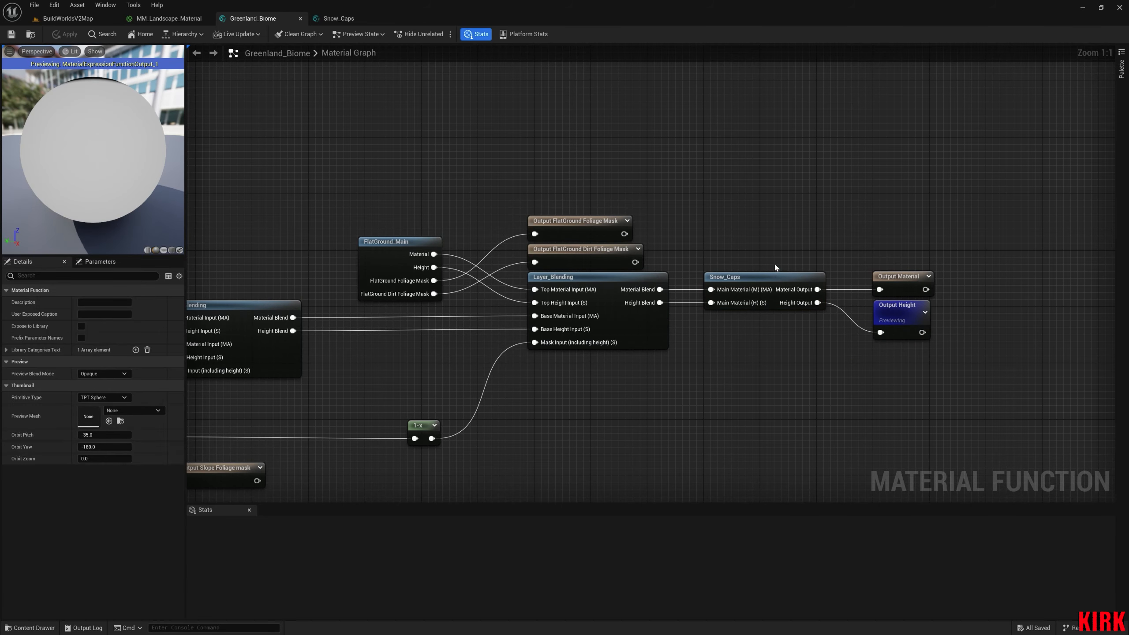
# Reopen the Snow_Caps function and move the Snow Cap Controls node slightly closer to Height_Mask.
pyautogui.doubleClick(771, 282)
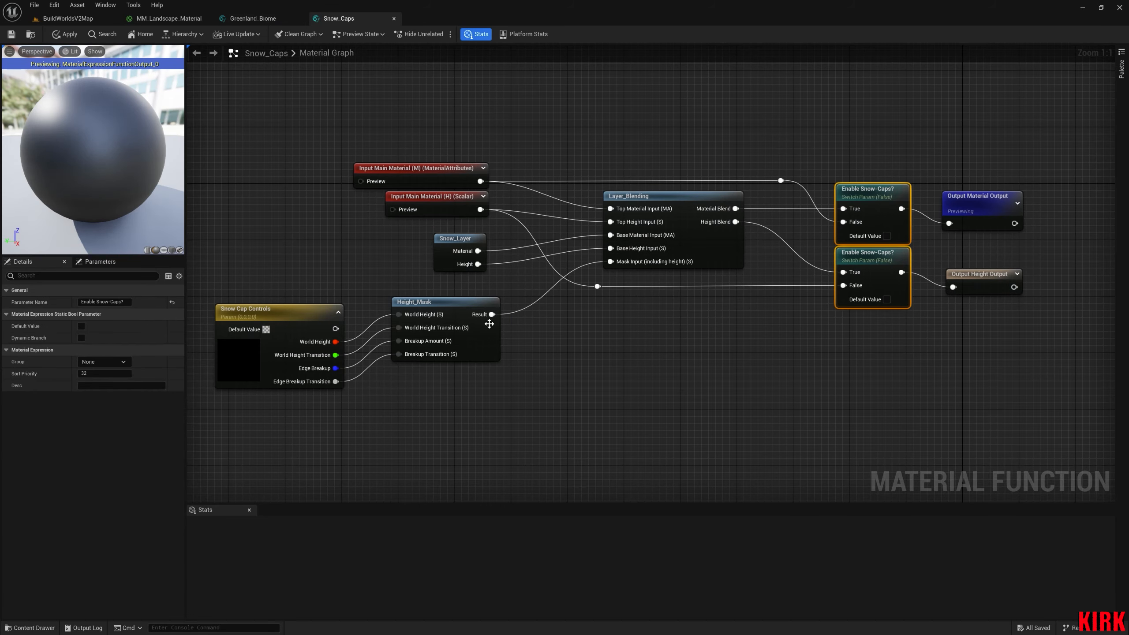
pyautogui.moveTo(727, 349); pyautogui.dragTo(649, 357, button='right')
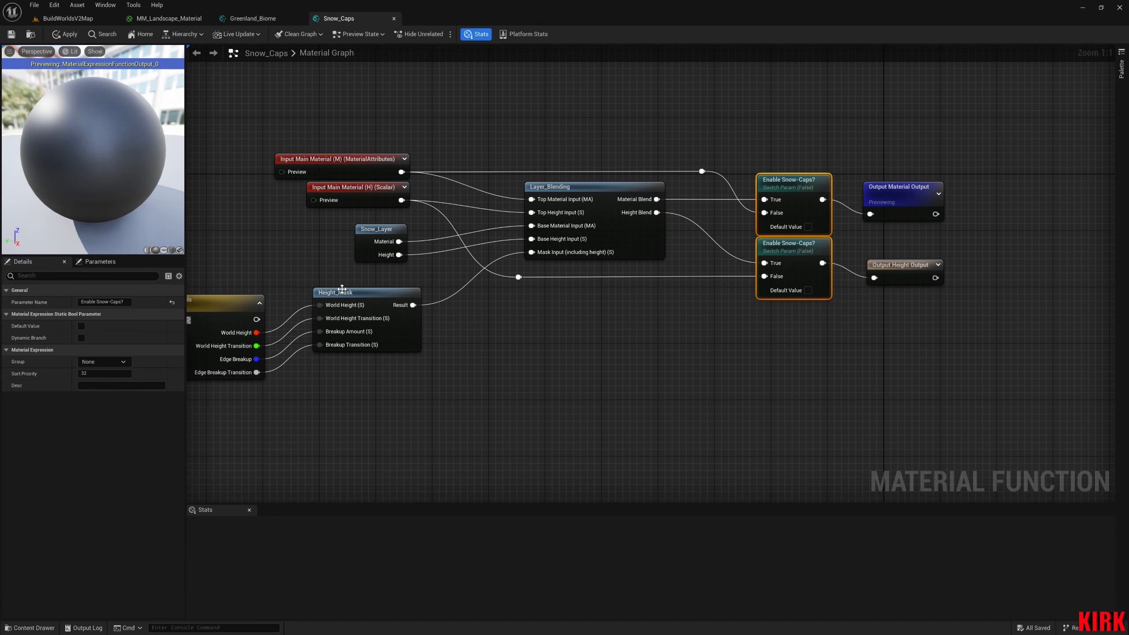
pyautogui.moveTo(652, 326); pyautogui.dragTo(719, 375, button='right')
pyautogui.scroll(-1, 718, 383)
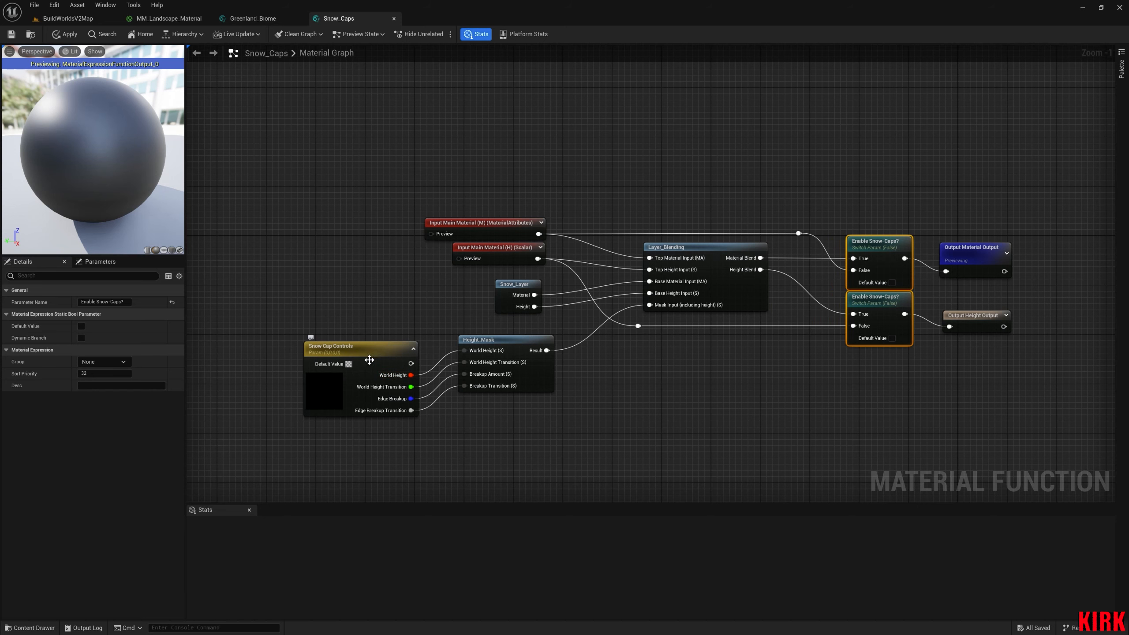
pyautogui.moveTo(641, 393)
pyautogui.mouseDown(button='right')
pyautogui.moveTo(573, 405)
pyautogui.moveTo(635, 392)
pyautogui.mouseUp(button='right')
pyautogui.moveTo(388, 347); pyautogui.dragTo(406, 328)
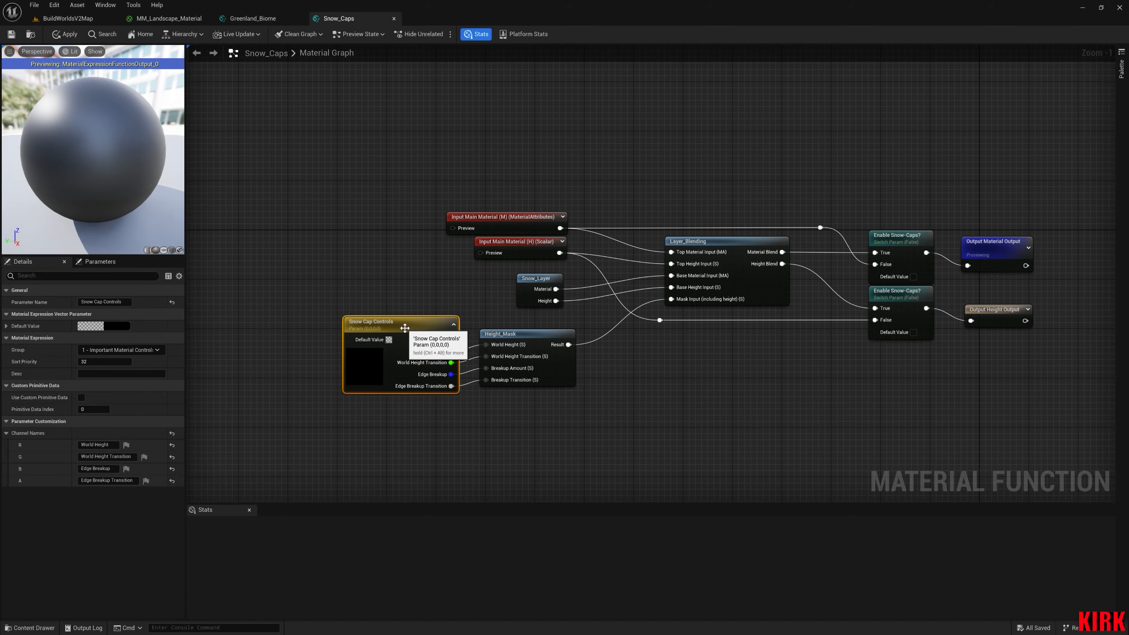
pyautogui.click(417, 259)
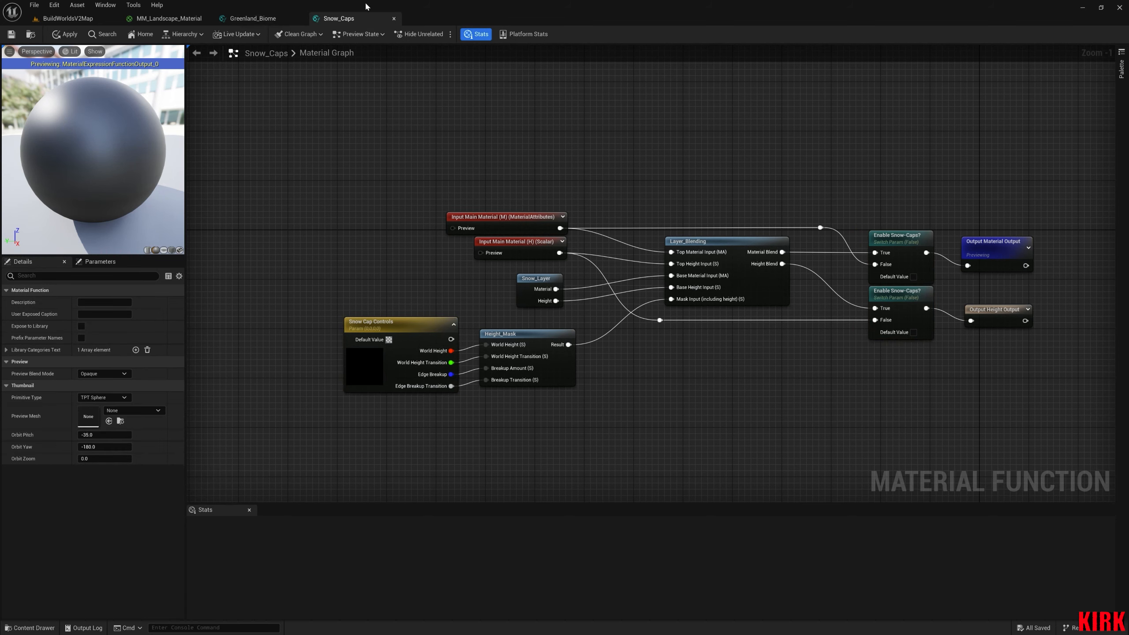
# Open the FlatGround_Main function from Greenland_Biome and inspect its Surface_Normals and ML_Grass_A_Layer nodes.
pyautogui.click(263, 16)
pyautogui.moveTo(351, 249); pyautogui.dragTo(619, 186, button='right')
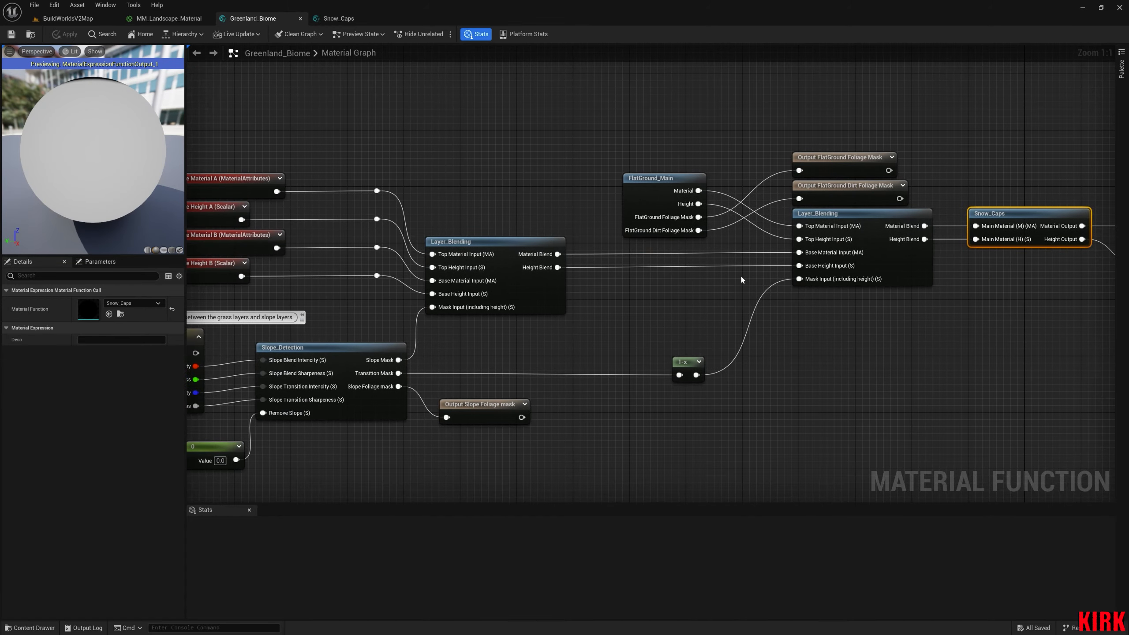
pyautogui.doubleClick(658, 205)
pyautogui.moveTo(437, 377); pyautogui.dragTo(640, 378, button='right')
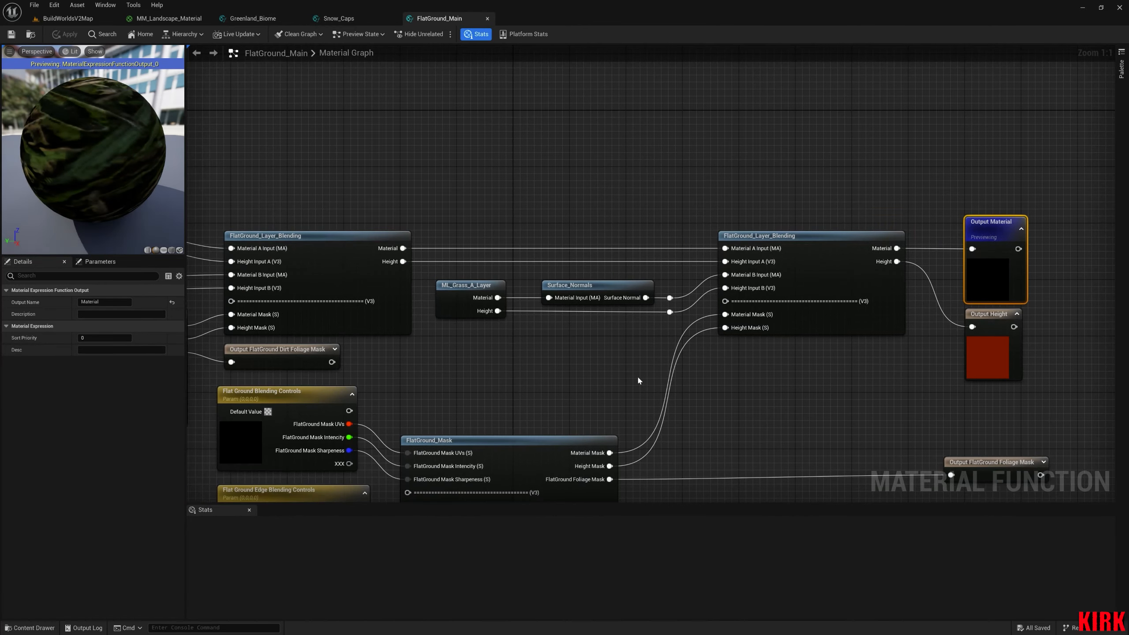
pyautogui.click(595, 291)
pyautogui.moveTo(542, 411); pyautogui.dragTo(671, 357, button='right')
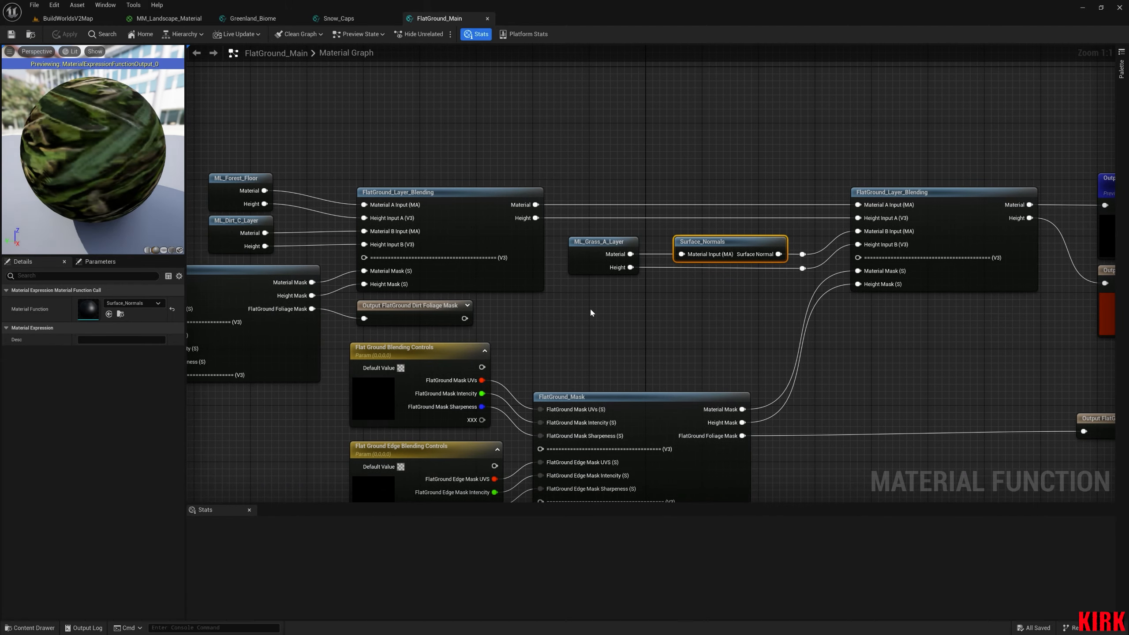
pyautogui.moveTo(603, 189); pyautogui.dragTo(583, 288)
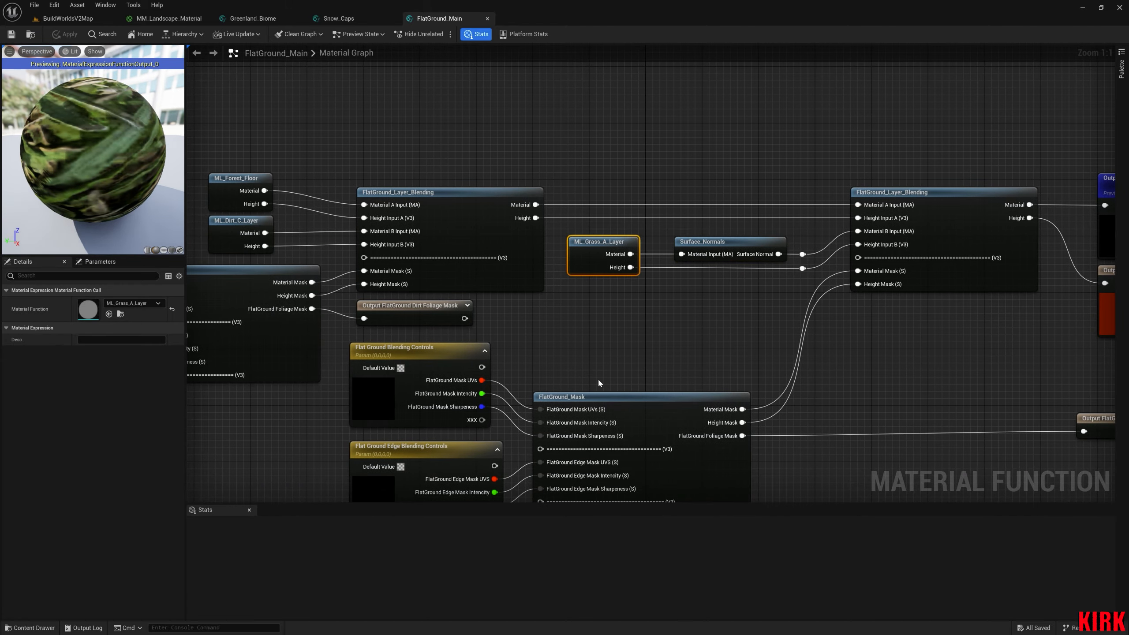
pyautogui.moveTo(597, 346); pyautogui.dragTo(710, 341, button='right')
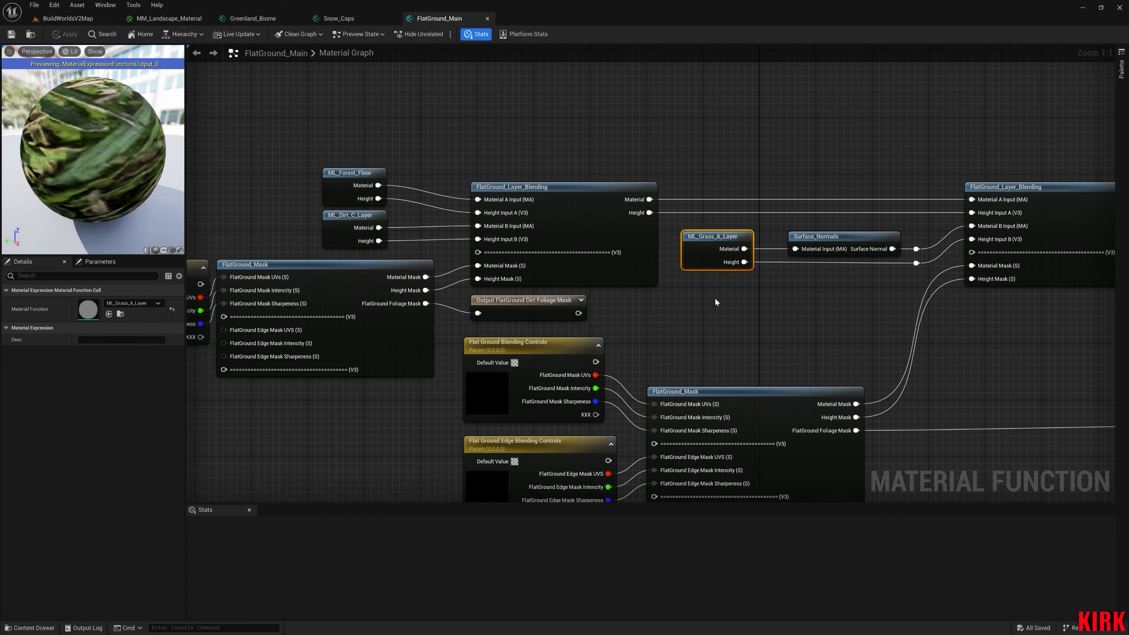
pyautogui.moveTo(707, 288); pyautogui.dragTo(706, 288)
# Inspect the Flat Ground Dirt Layer Blending Controls, then select both the Flat Ground Blending Controls and Flat Ground Edge Blending Controls nodes.
pyautogui.moveTo(710, 334); pyautogui.dragTo(814, 325, button='right')
pyautogui.moveTo(466, 127); pyautogui.dragTo(427, 241)
pyautogui.moveTo(351, 226); pyautogui.dragTo(372, 154, button='right')
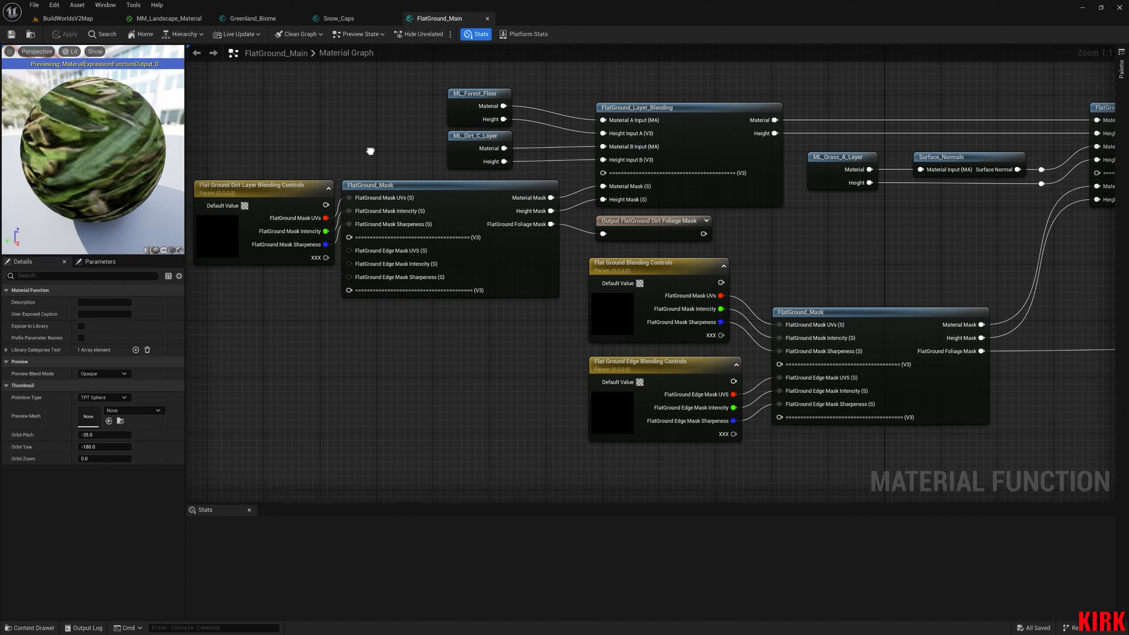
pyautogui.click(280, 184)
pyautogui.moveTo(583, 254); pyautogui.dragTo(667, 426)
pyautogui.scroll(-3, 441, 367)
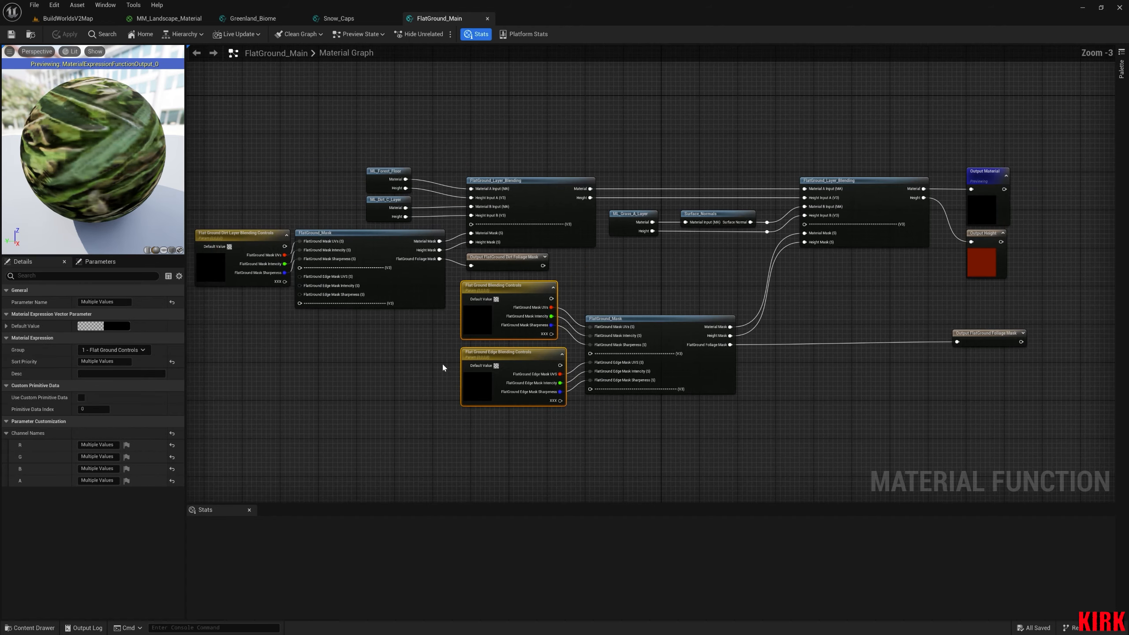
# Go back through Greenland_Biome to MM_Landscape_Material and compare the inputs and outputs of the Auto Material and Forest Biome groups.
pyautogui.click(252, 18)
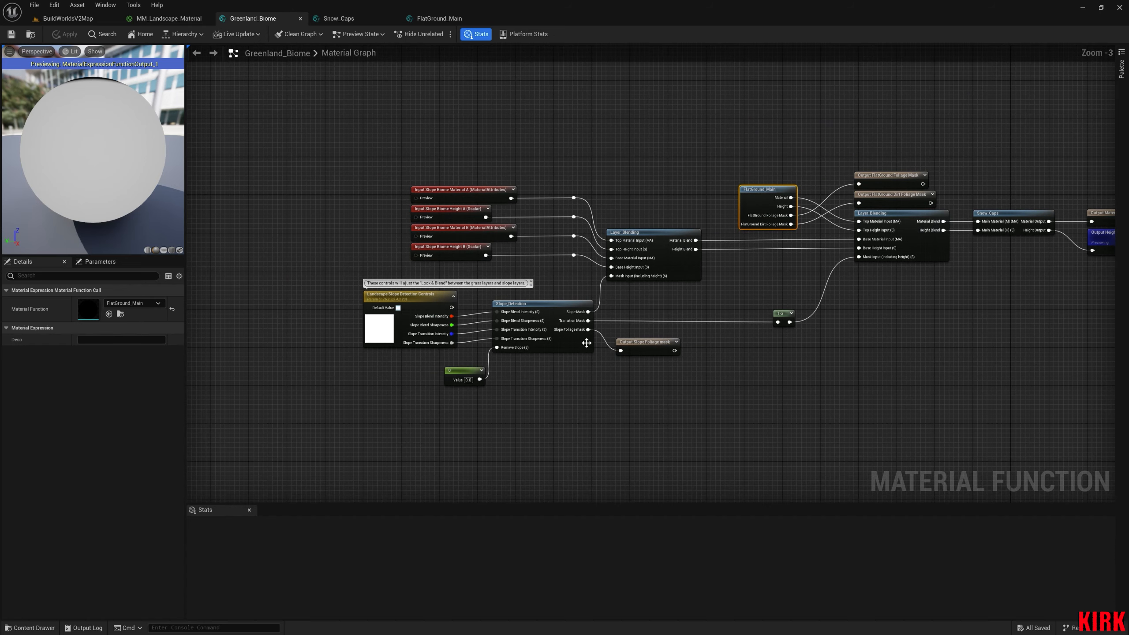
pyautogui.click(169, 18)
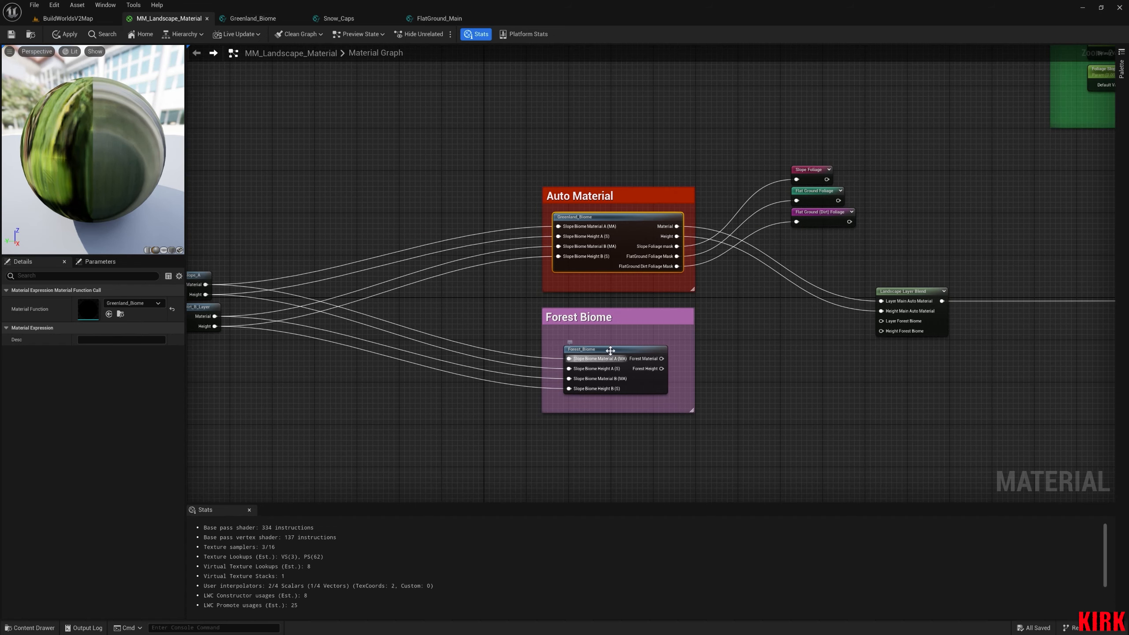
pyautogui.moveTo(744, 358); pyautogui.dragTo(705, 360, button='right')
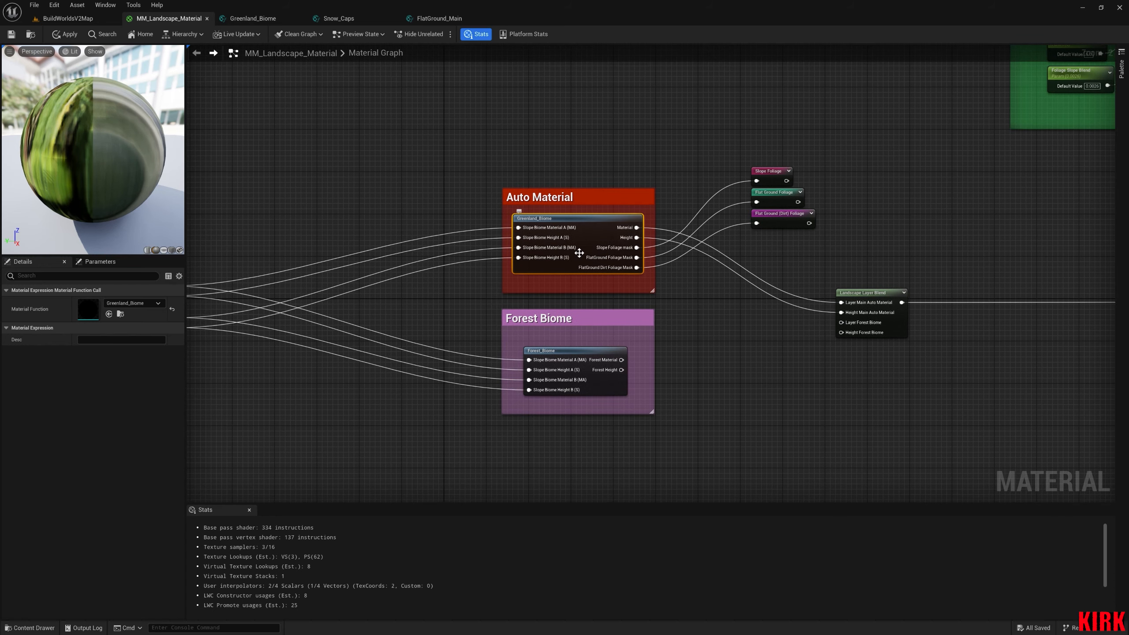
pyautogui.moveTo(670, 411); pyautogui.dragTo(728, 327, button='right')
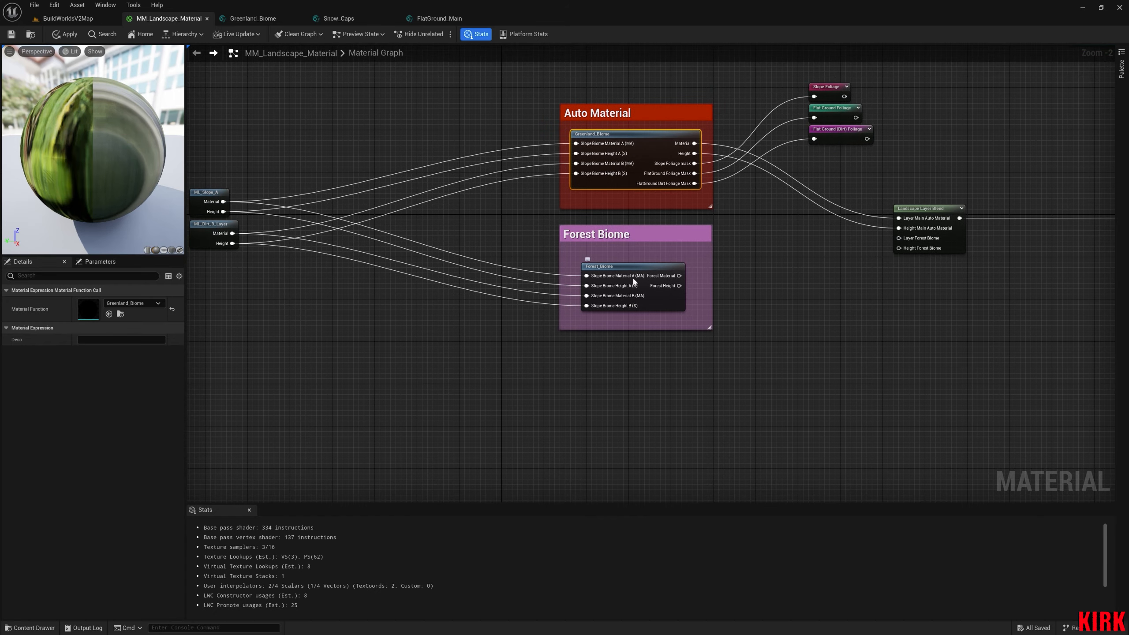
pyautogui.moveTo(588, 325); pyautogui.dragTo(648, 304, button='right')
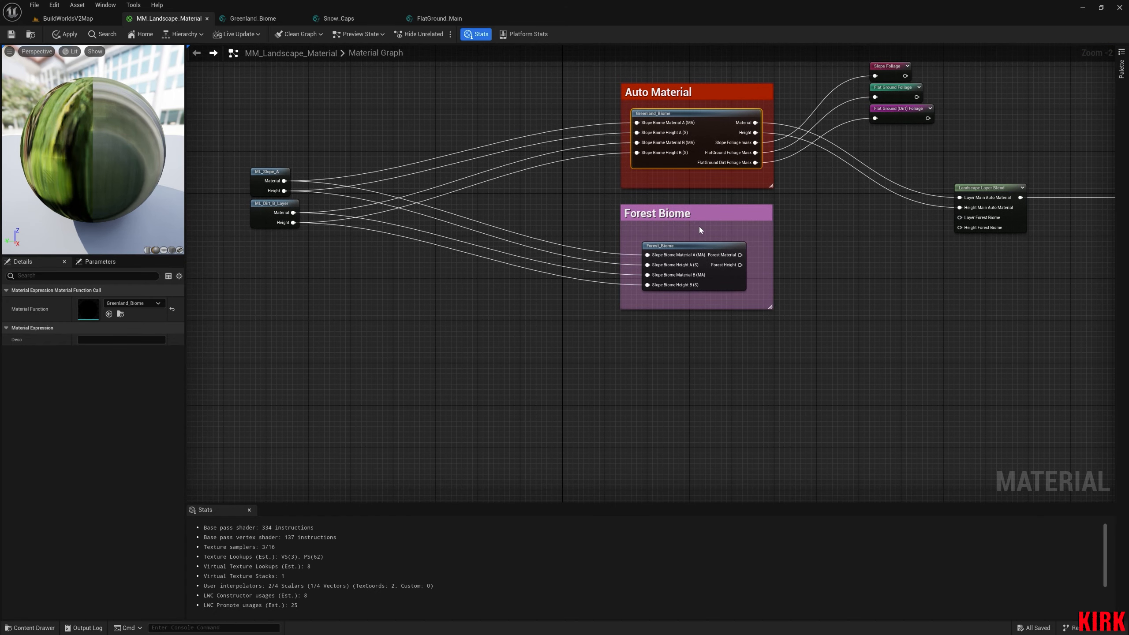
# Reopen Greenland_Biome and examine the Landscape Slope Detection Controls node and its surrounding network.
pyautogui.doubleClick(714, 130)
pyautogui.moveTo(685, 308); pyautogui.dragTo(607, 307, button='right')
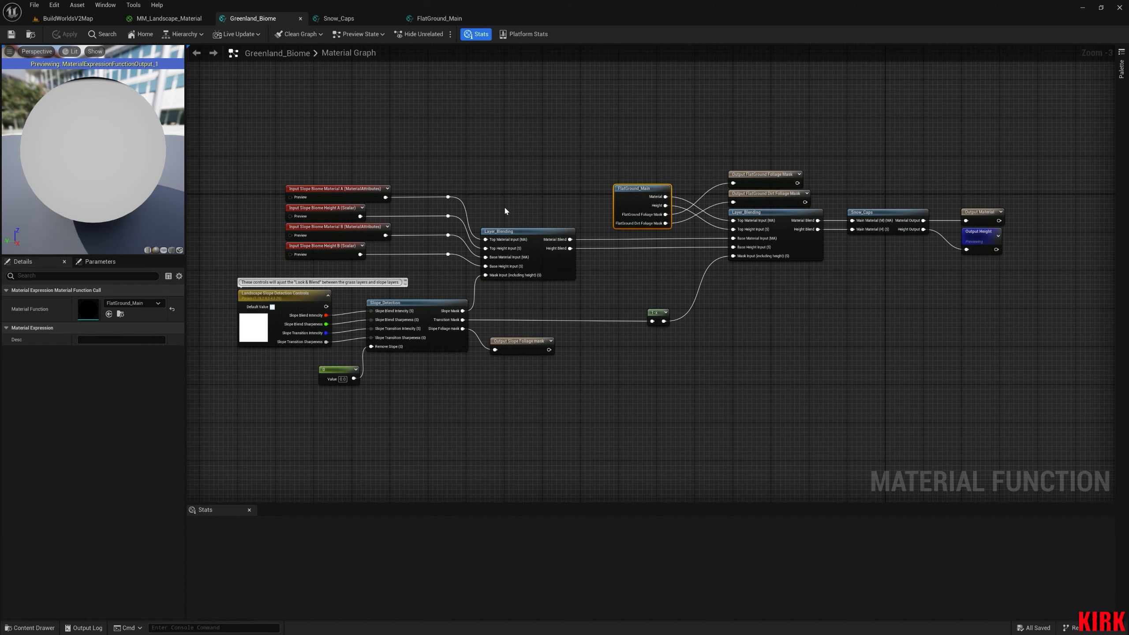
pyautogui.moveTo(627, 297); pyautogui.dragTo(676, 292, button='right')
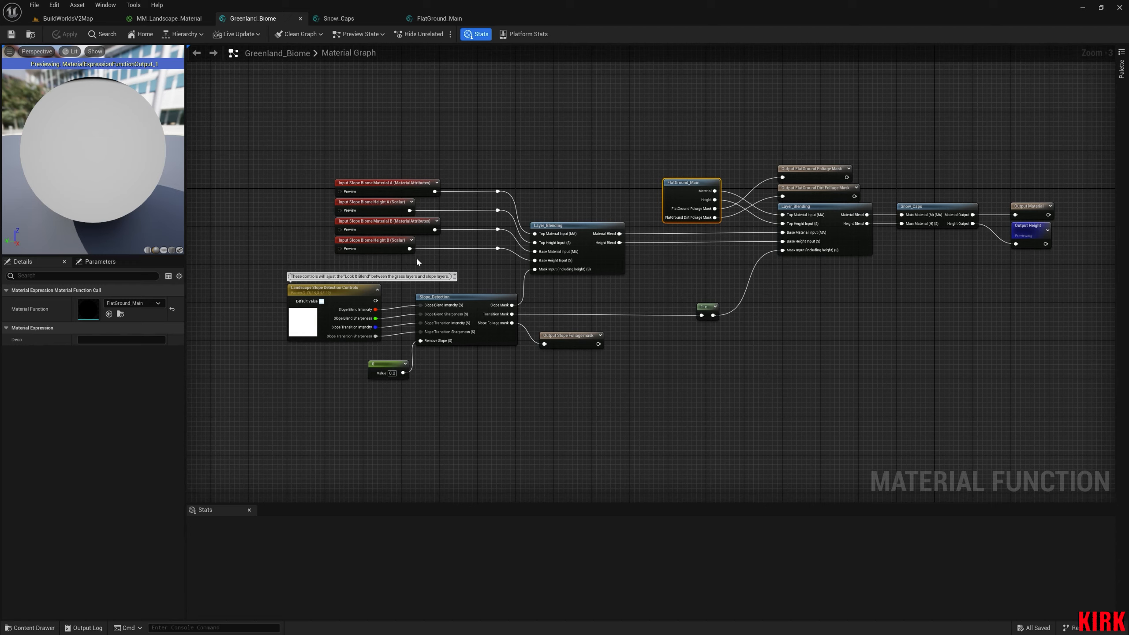
pyautogui.click(328, 299)
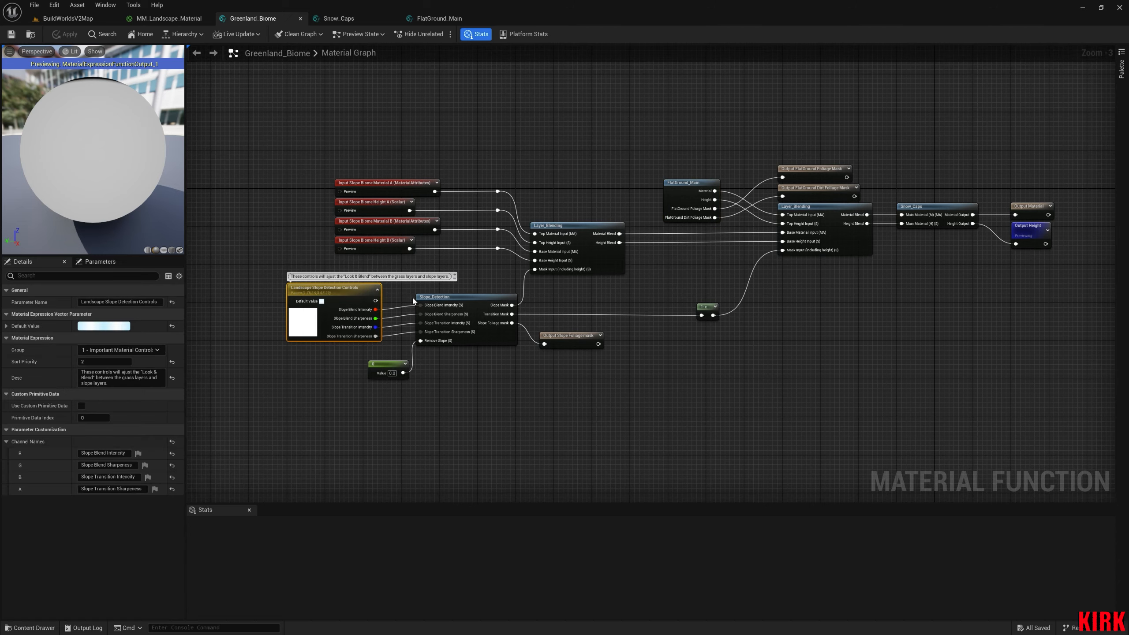
pyautogui.scroll(-6, 462, 356)
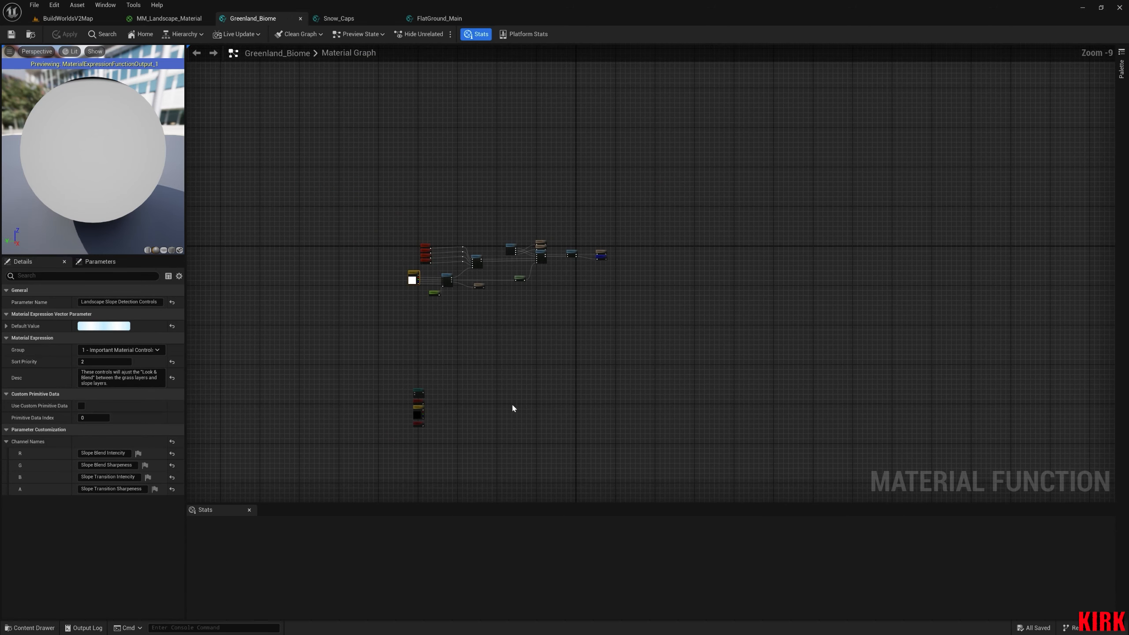
pyautogui.moveTo(461, 275); pyautogui.dragTo(470, 352, button='right')
pyautogui.scroll(6, 468, 361)
pyautogui.moveTo(606, 400); pyautogui.dragTo(590, 413, button='right')
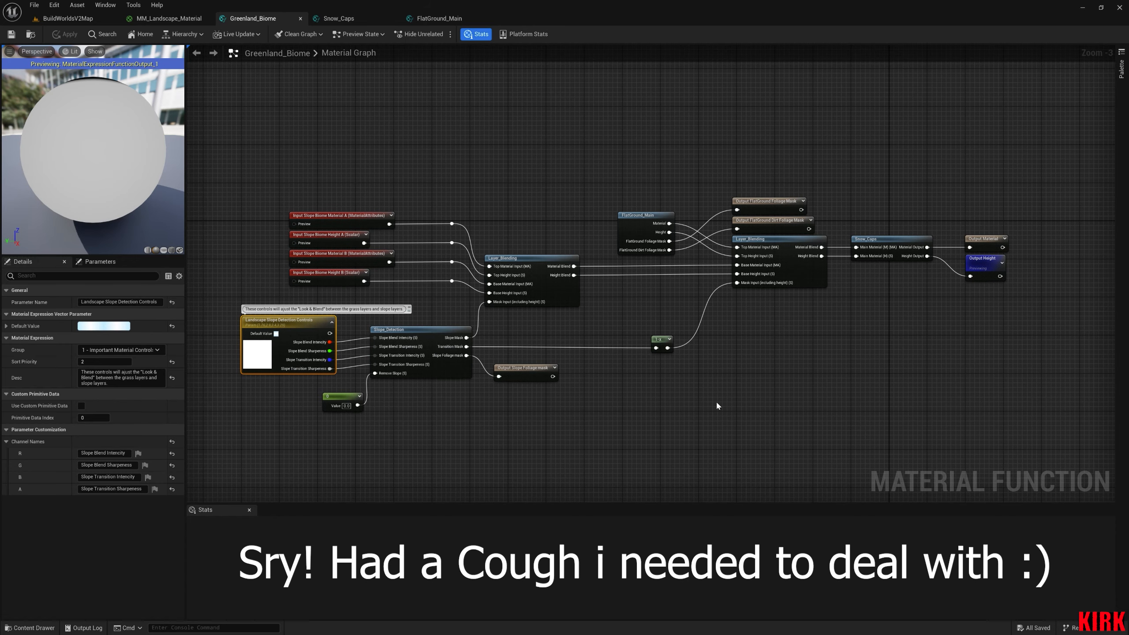
pyautogui.rightClick(716, 405)
# Add a divider line of repeated symbols below the description text of the Landscape Slope Detection Controls node.
pyautogui.moveTo(253, 401); pyautogui.dragTo(489, 378, button='right')
pyautogui.scroll(3, 489, 378)
pyautogui.click(128, 383)
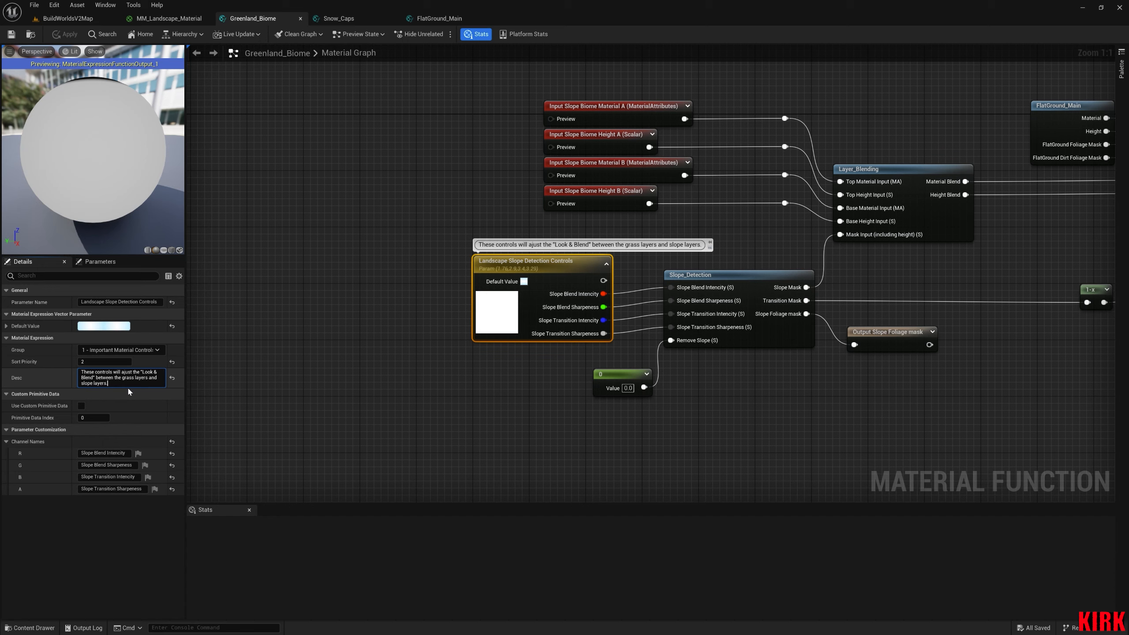
pyautogui.hotkey('shift', 'Return')
pyautogui.write('|||||||||||||||||||||||||||||||||||||||')
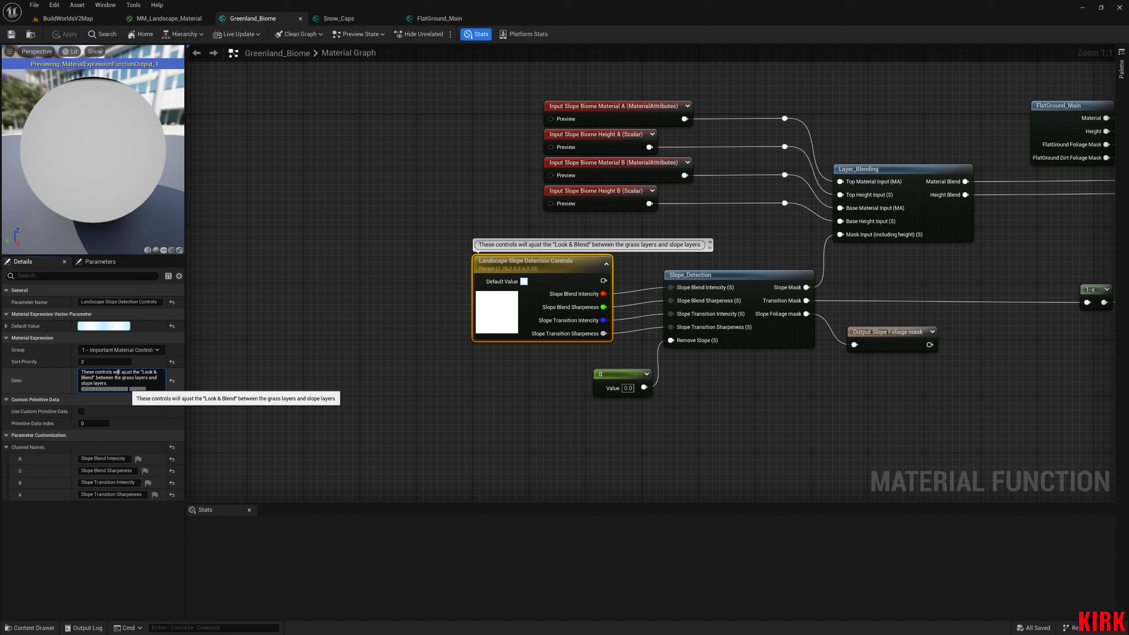
# Add a matching divider line above the Landscape Slope Detection Controls description and commit the text.
pyautogui.press('Return')
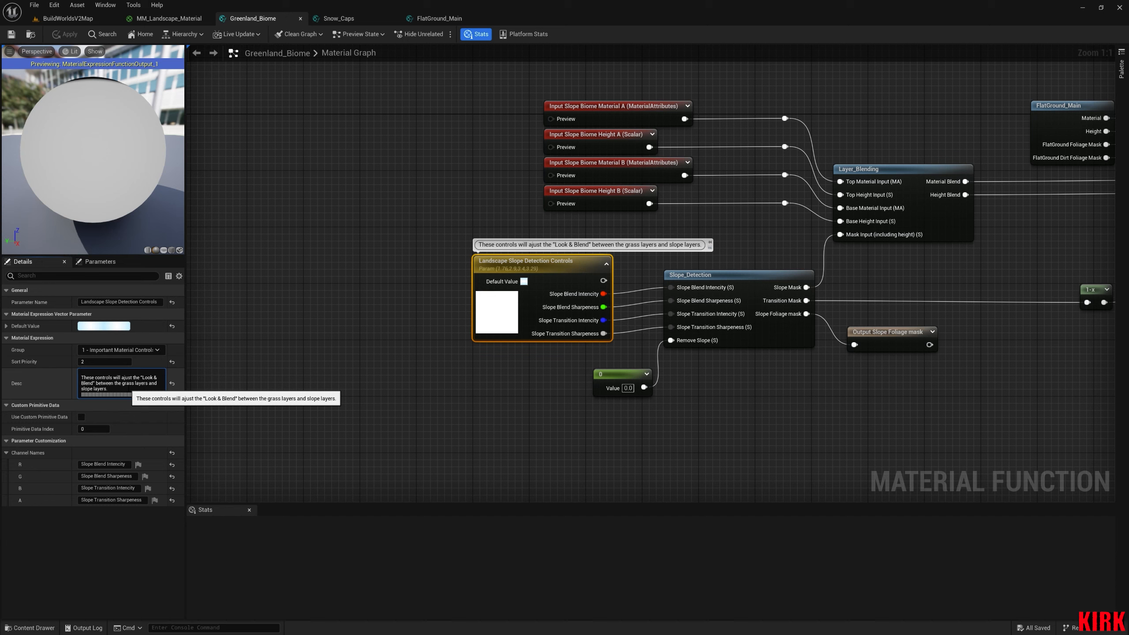
pyautogui.write('||||||||||')
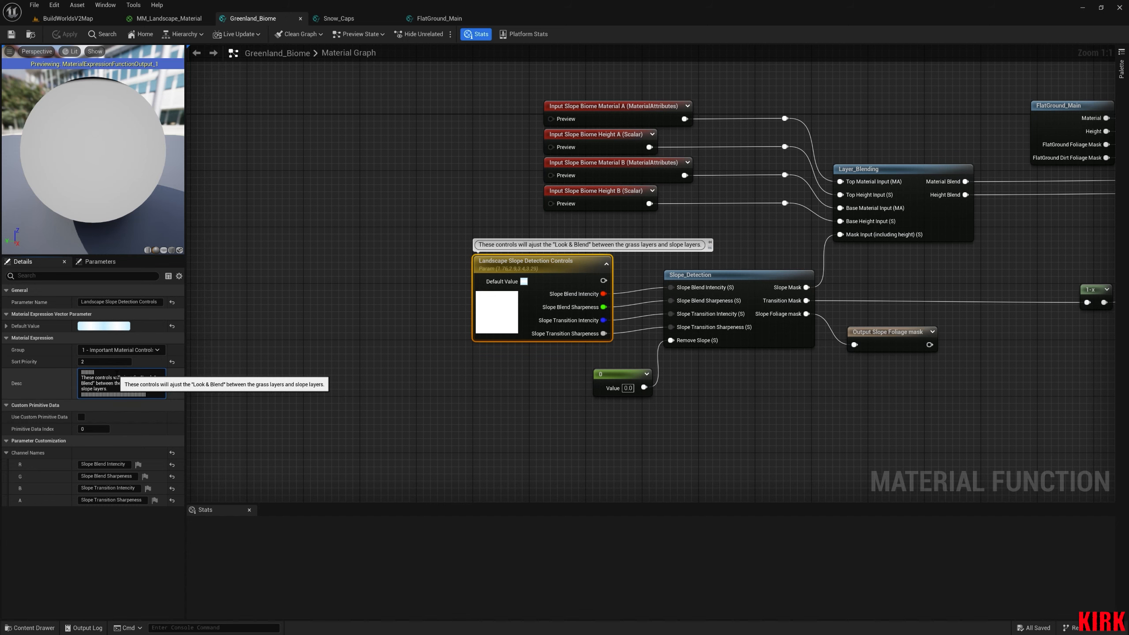
pyautogui.press('BackSpace')
pyautogui.press('BackSpace')
pyautogui.press('BackSpace')
pyautogui.press('BackSpace')
pyautogui.press('BackSpace')
pyautogui.press('BackSpace')
pyautogui.press('BackSpace')
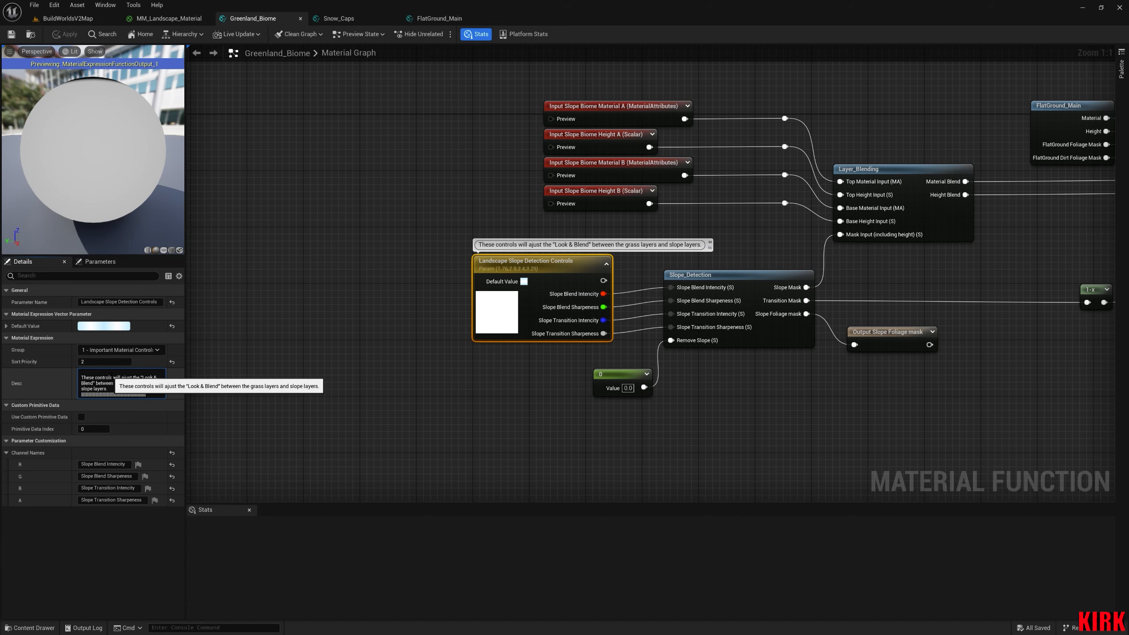
pyautogui.hotkey('ctrl', 'v')
pyautogui.click(306, 361)
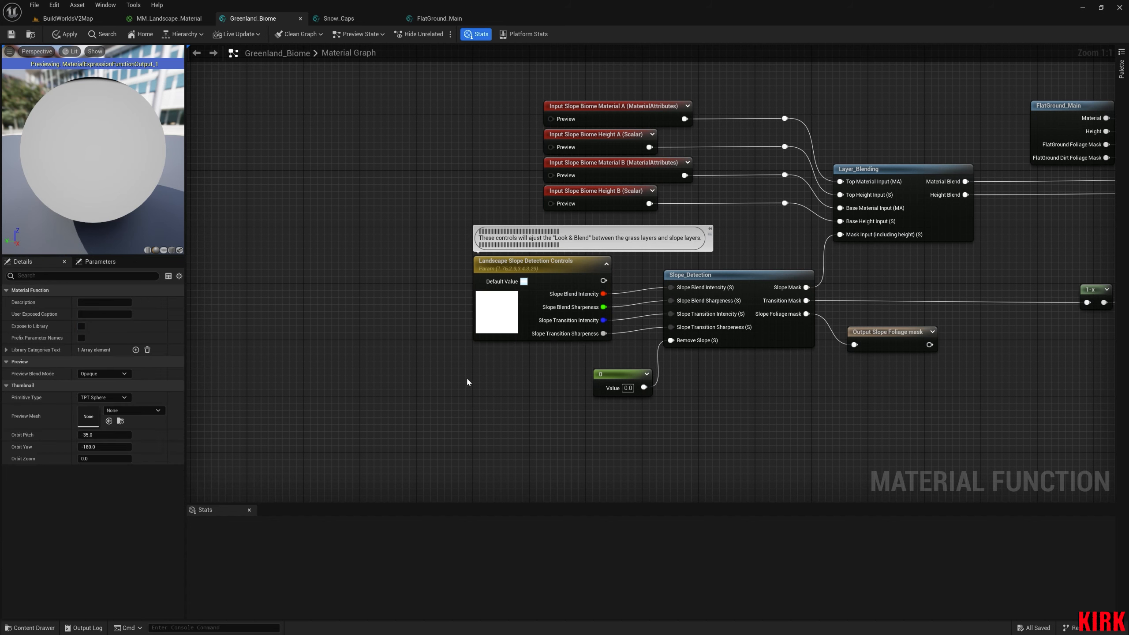
# Open the landscape material instance from the level's content, then return to Greenland_Biome and select the Landscape Slope Detection Controls node.
pyautogui.click(68, 19)
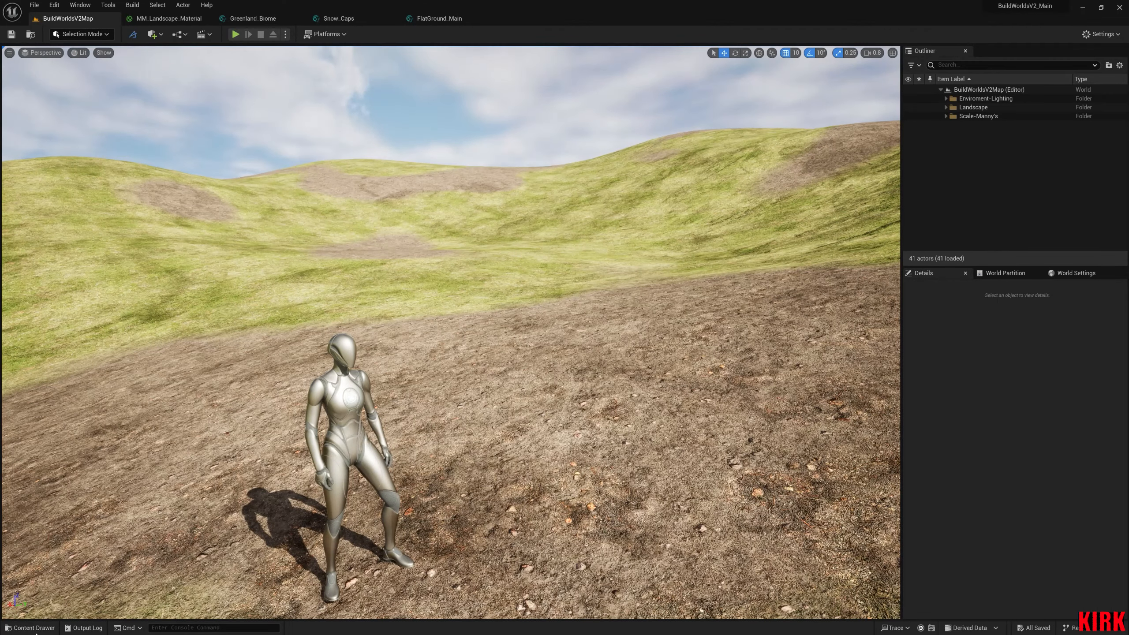
pyautogui.click(32, 627)
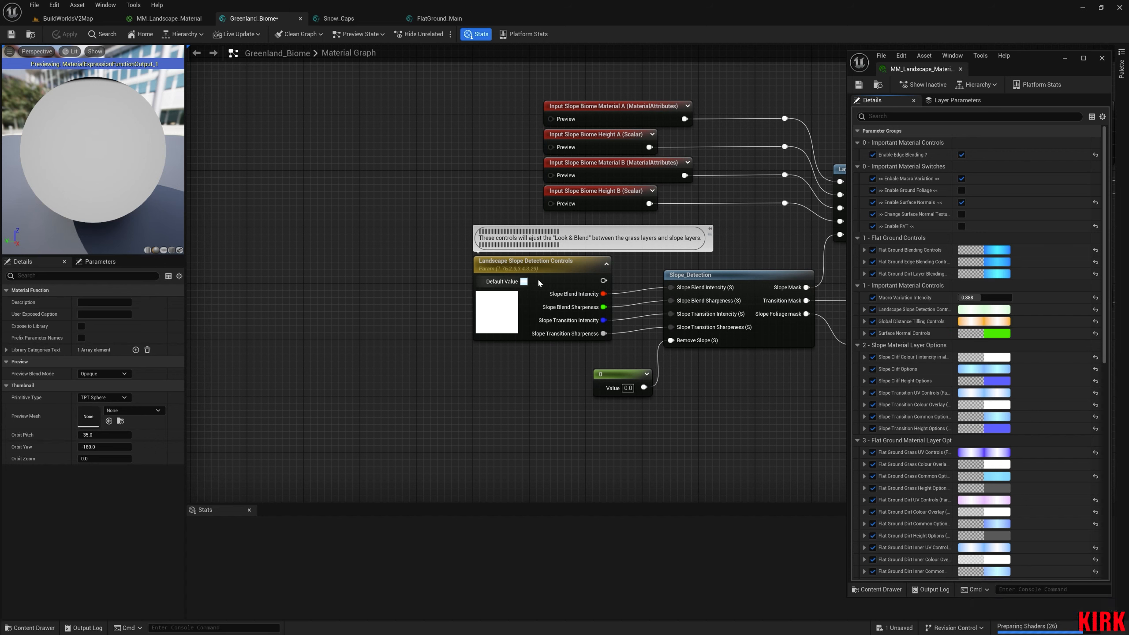
pyautogui.click(544, 265)
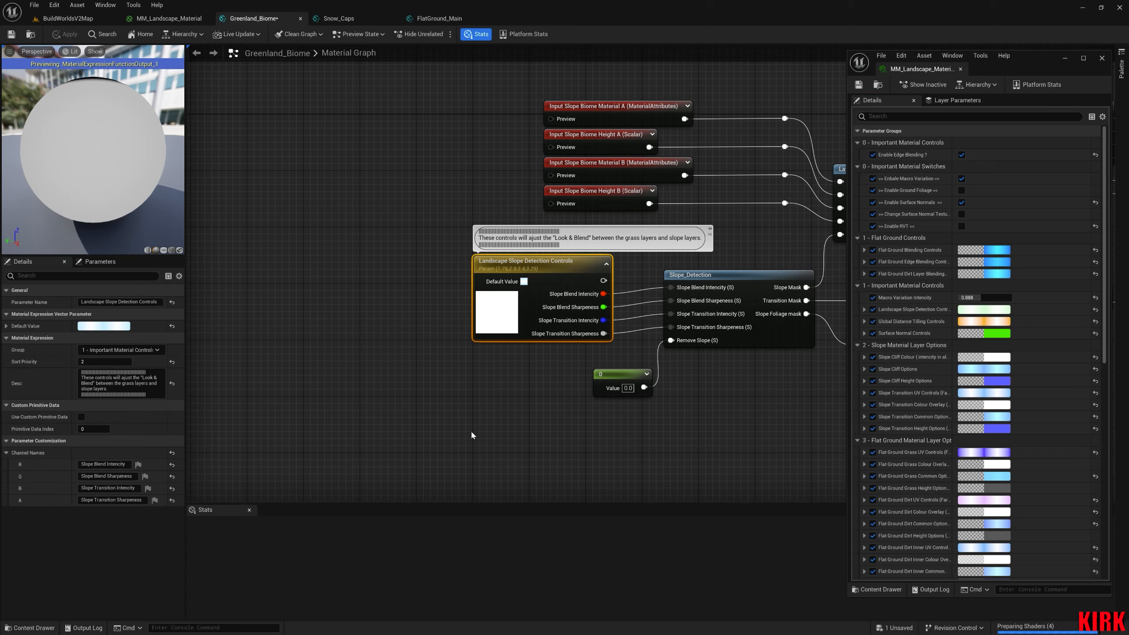
# Follow the Greenland_Biome network from Slope_Detection through Layer_Blending and Snow_Caps to the material and height outputs.
pyautogui.click(697, 439)
pyautogui.moveTo(698, 436); pyautogui.dragTo(515, 419, button='right')
pyautogui.moveTo(711, 377); pyautogui.dragTo(598, 407, button='right')
pyautogui.scroll(-1, 618, 395)
pyautogui.scroll(-1, 619, 396)
pyautogui.moveTo(711, 350); pyautogui.dragTo(599, 364, button='right')
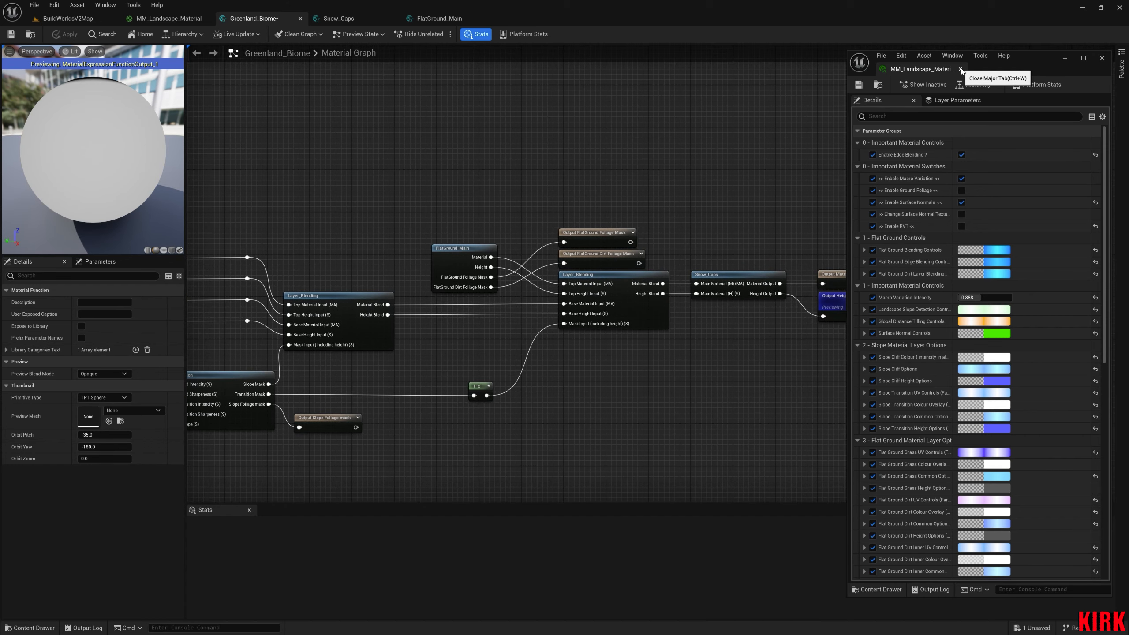
pyautogui.moveTo(718, 370); pyautogui.dragTo(590, 365, button='right')
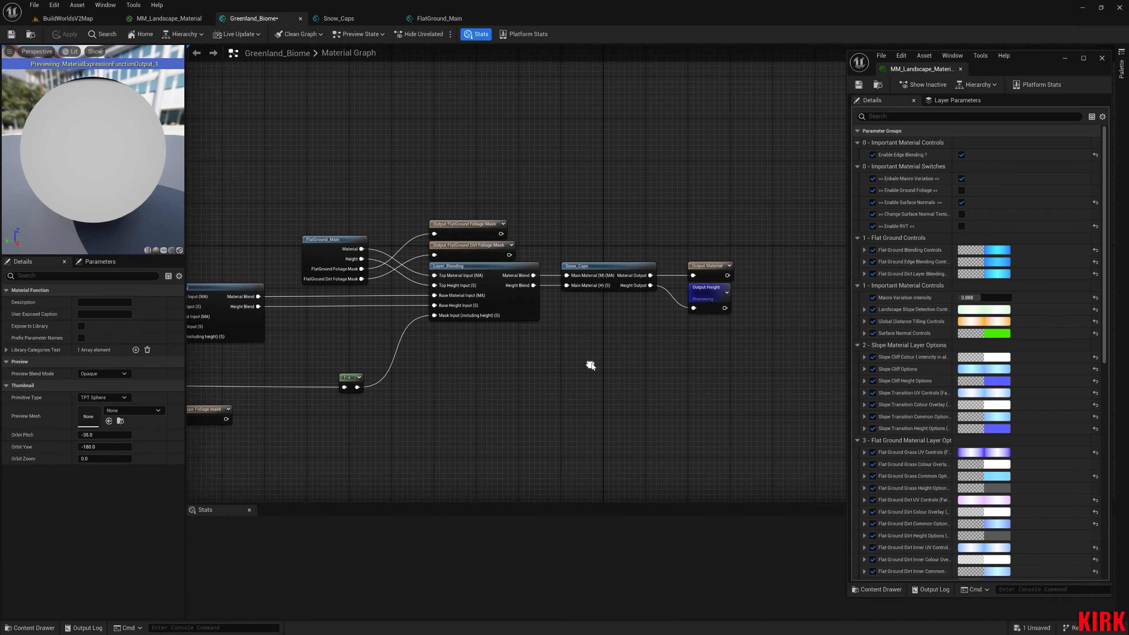
# Read the descriptions of the macro variation and edge blending switches in the landscape material instance, then close the instance.
pyautogui.moveTo(912, 181)
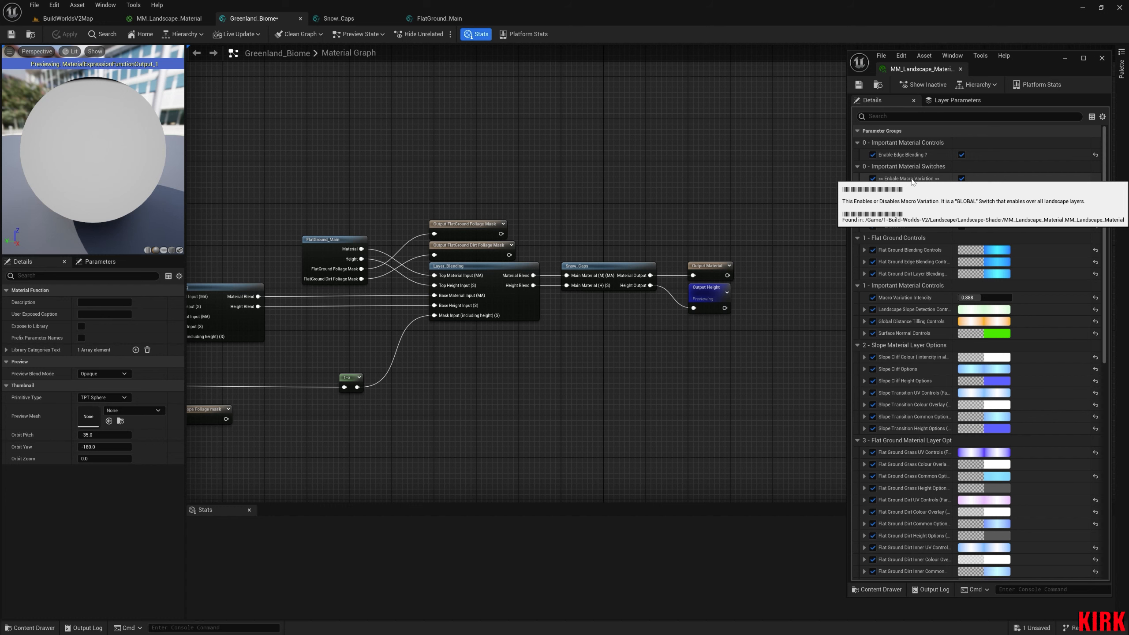
pyautogui.moveTo(916, 155)
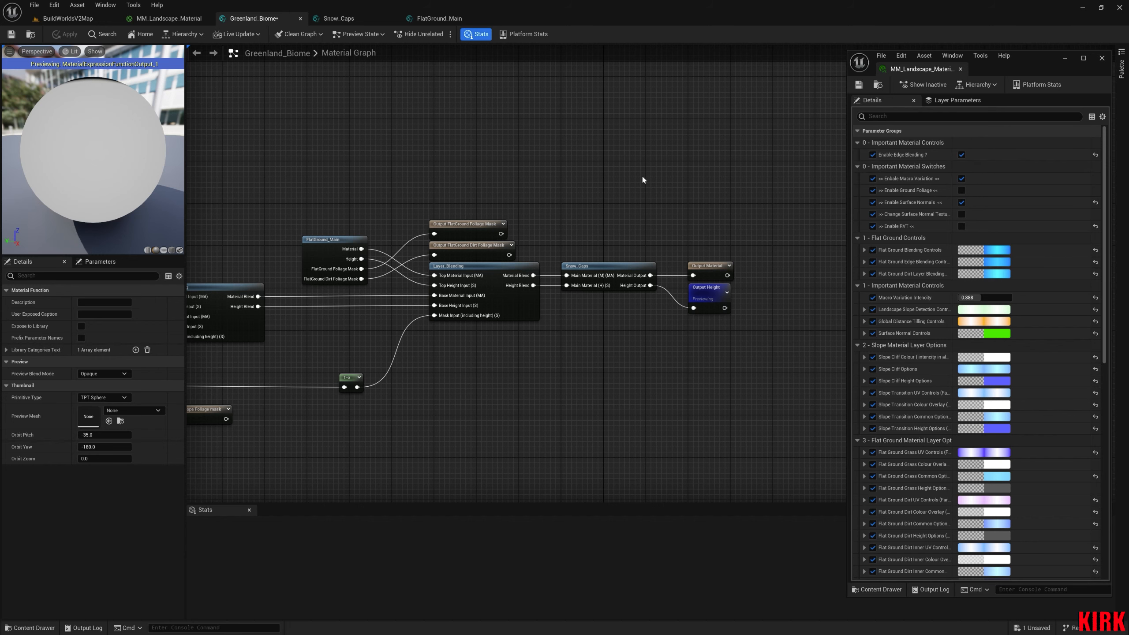
pyautogui.click(959, 69)
# Apply the edited FlatGround_Main function and switch back to the MM_Landscape_Material graph.
pyautogui.moveTo(355, 175); pyautogui.dragTo(586, 155, button='right')
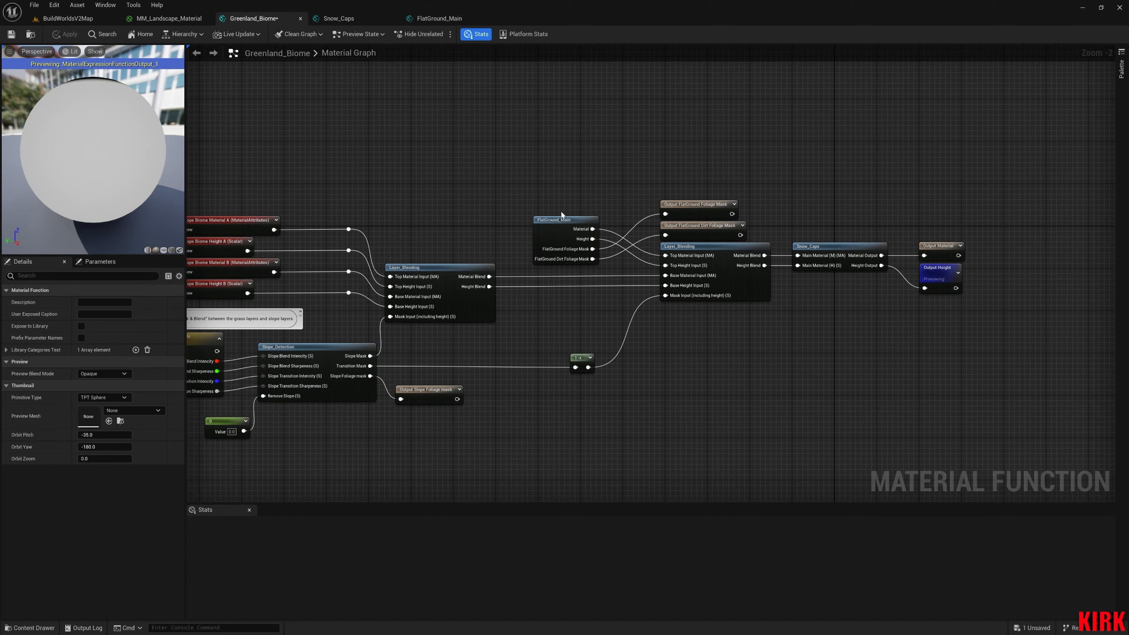
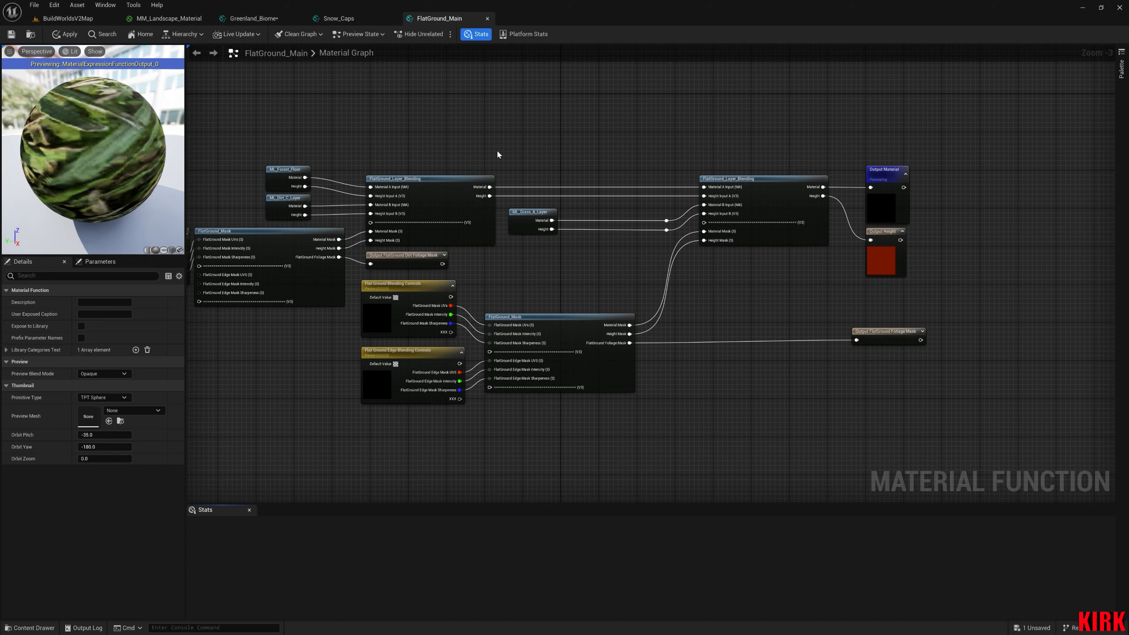
pyautogui.moveTo(557, 266); pyautogui.dragTo(635, 282, button='right')
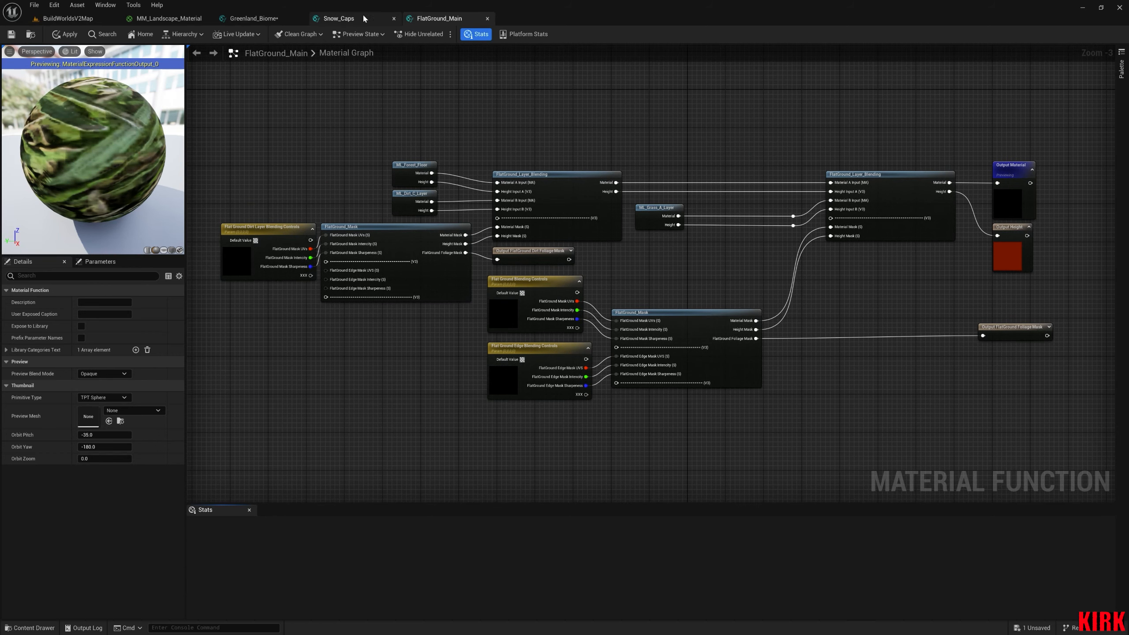
pyautogui.click(71, 35)
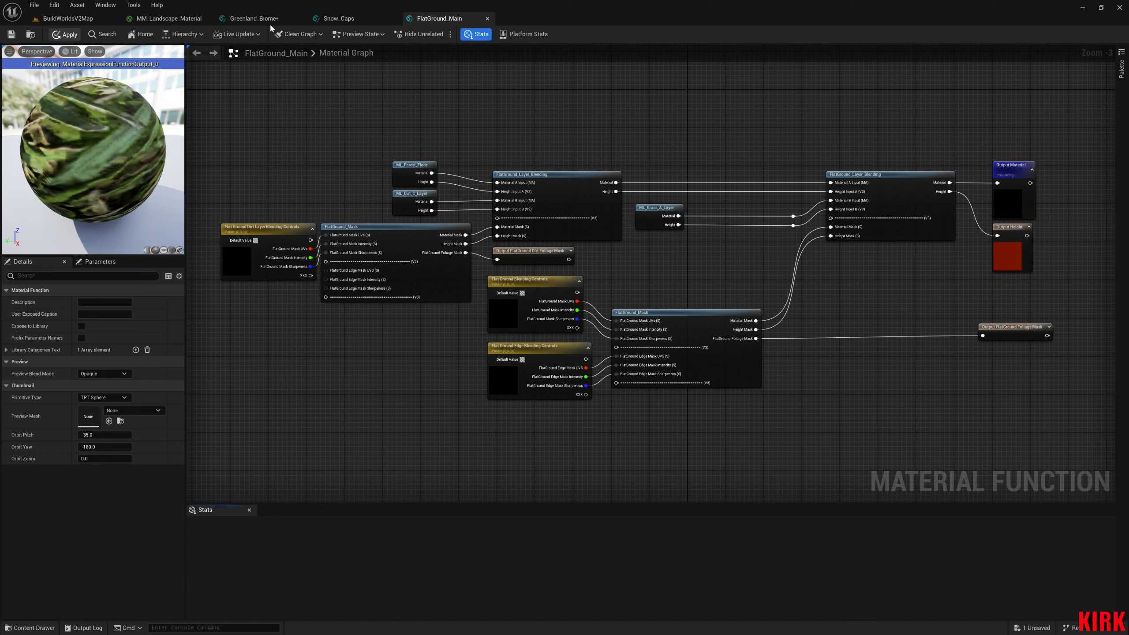
pyautogui.click(168, 18)
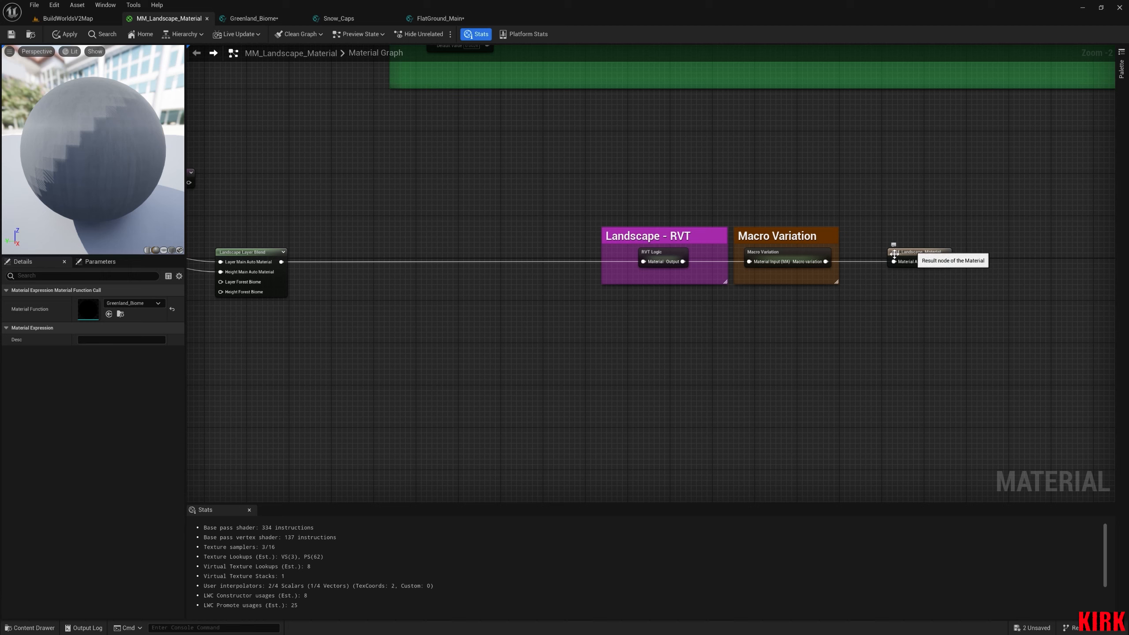
# Move the material result node closer to the Macro Variation box and look over the level's terrain before returning to the material graph.
pyautogui.moveTo(875, 260); pyautogui.dragTo(870, 255)
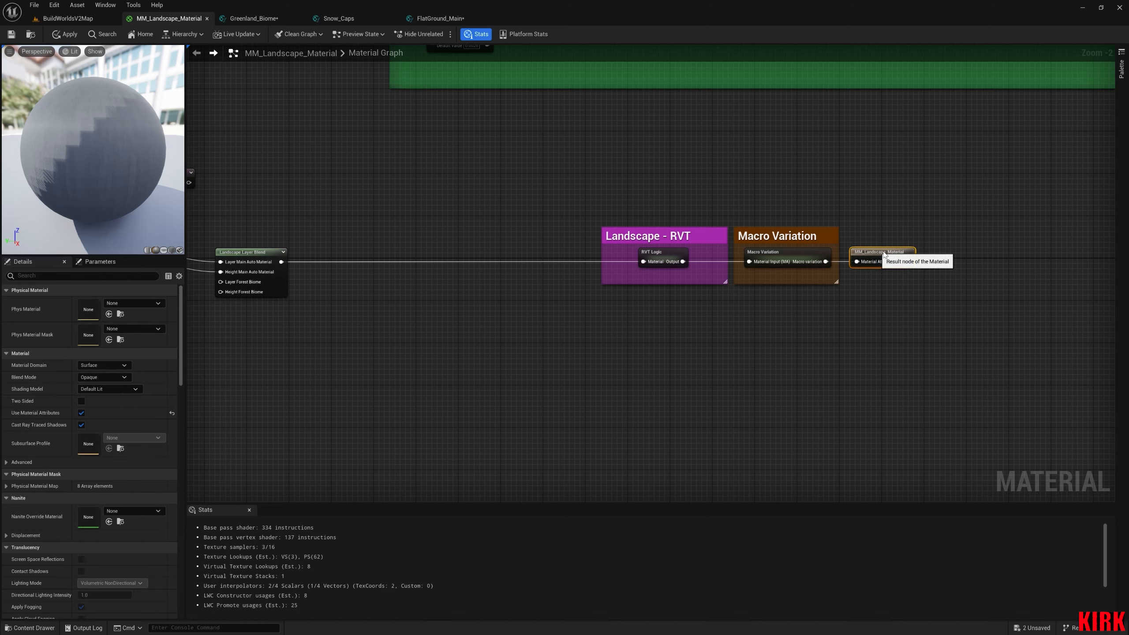
pyautogui.click(67, 18)
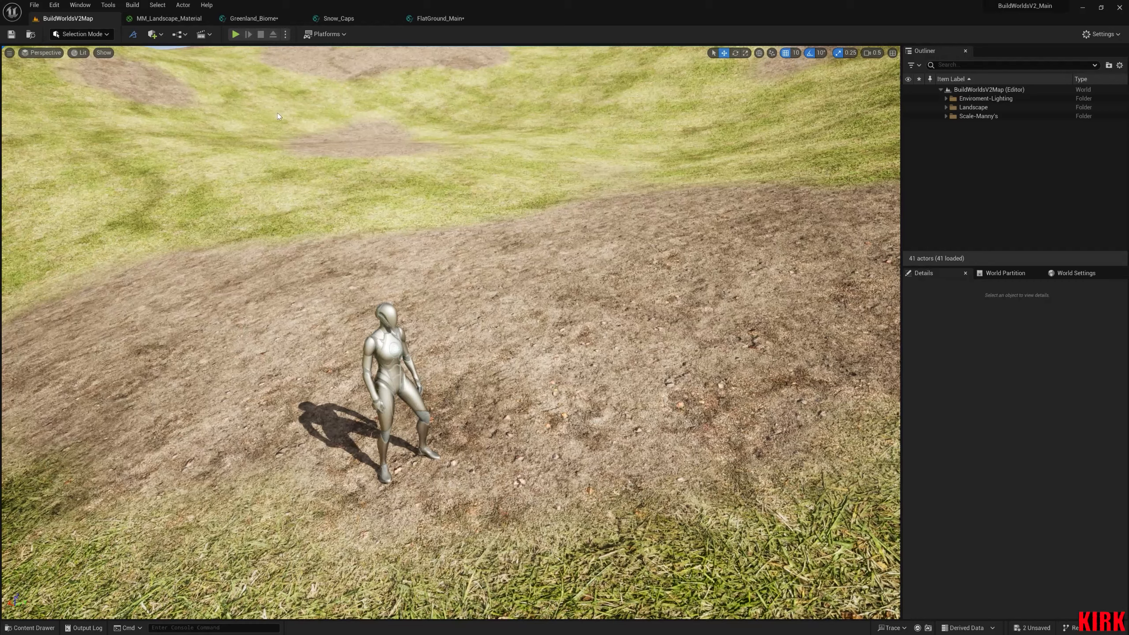
pyautogui.moveTo(309, 184); pyautogui.dragTo(312, 138, button='right')
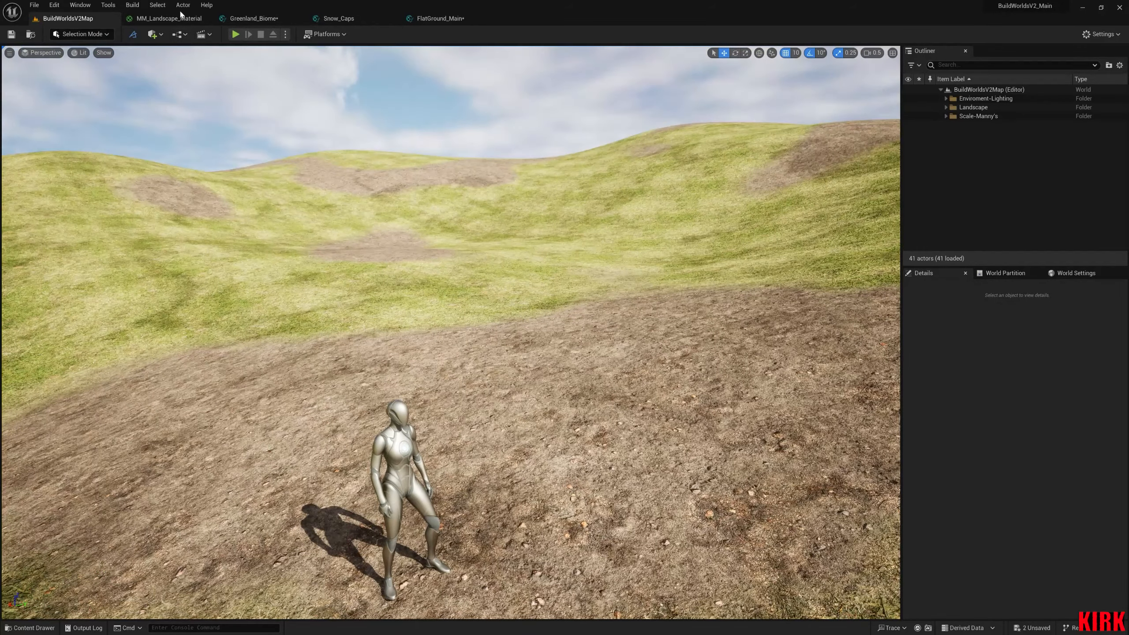
pyautogui.click(182, 18)
# Paste the Surface_Normals function into the graph and wire it between Landscape Layer Blend and RVT Logic.
pyautogui.moveTo(526, 282); pyautogui.dragTo(635, 378, button='right')
pyautogui.scroll(-1, 645, 331)
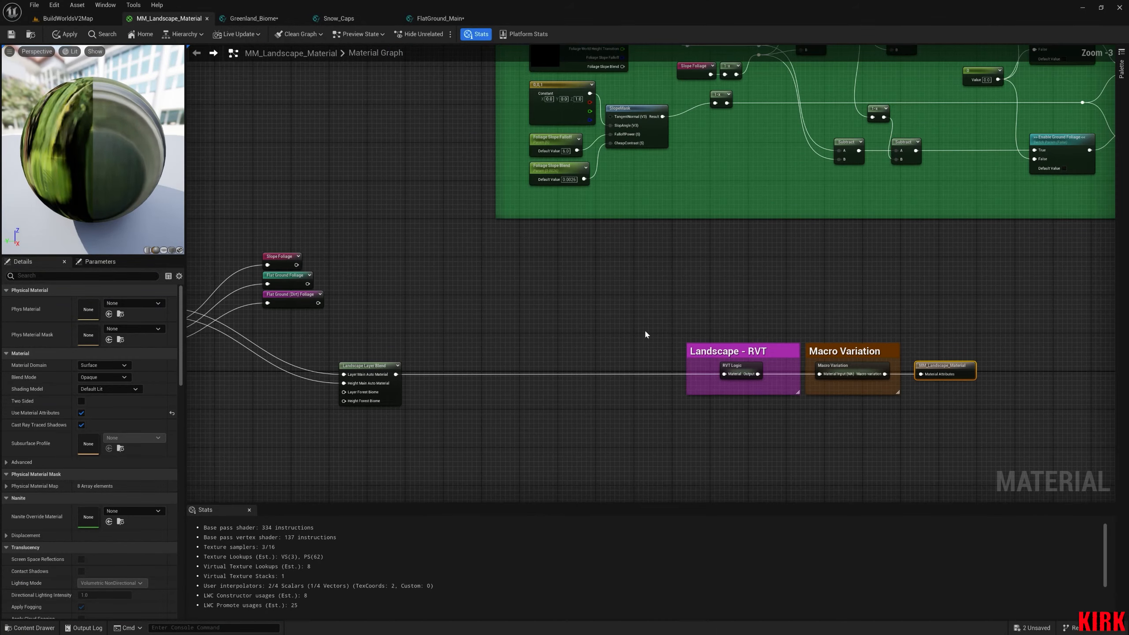
pyautogui.moveTo(646, 335); pyautogui.dragTo(660, 271, button='right')
pyautogui.click(603, 339)
pyautogui.hotkey('ctrl', 'v')
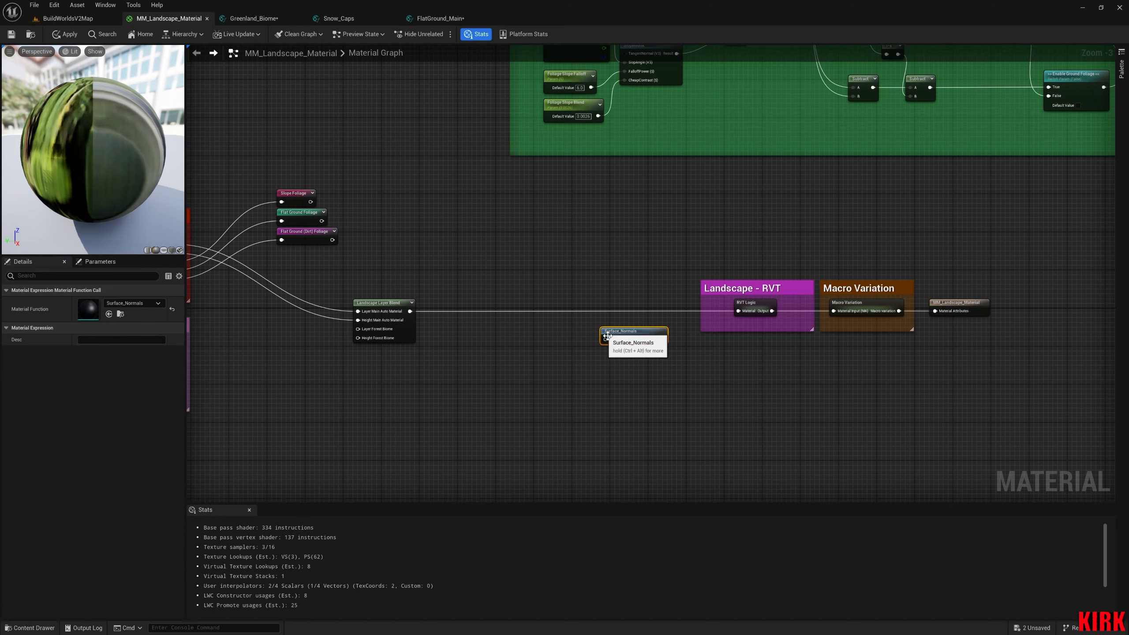
pyautogui.moveTo(624, 338); pyautogui.dragTo(634, 309)
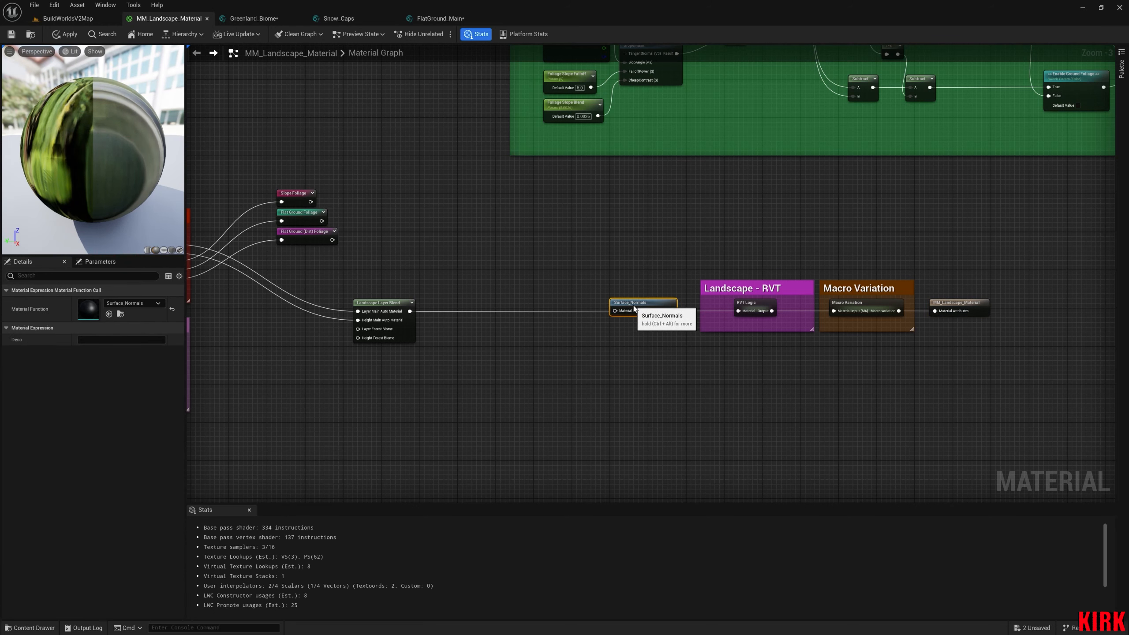
pyautogui.moveTo(410, 311); pyautogui.dragTo(616, 311)
pyautogui.moveTo(671, 310); pyautogui.dragTo(738, 311)
pyautogui.moveTo(655, 325); pyautogui.dragTo(700, 326, button='right')
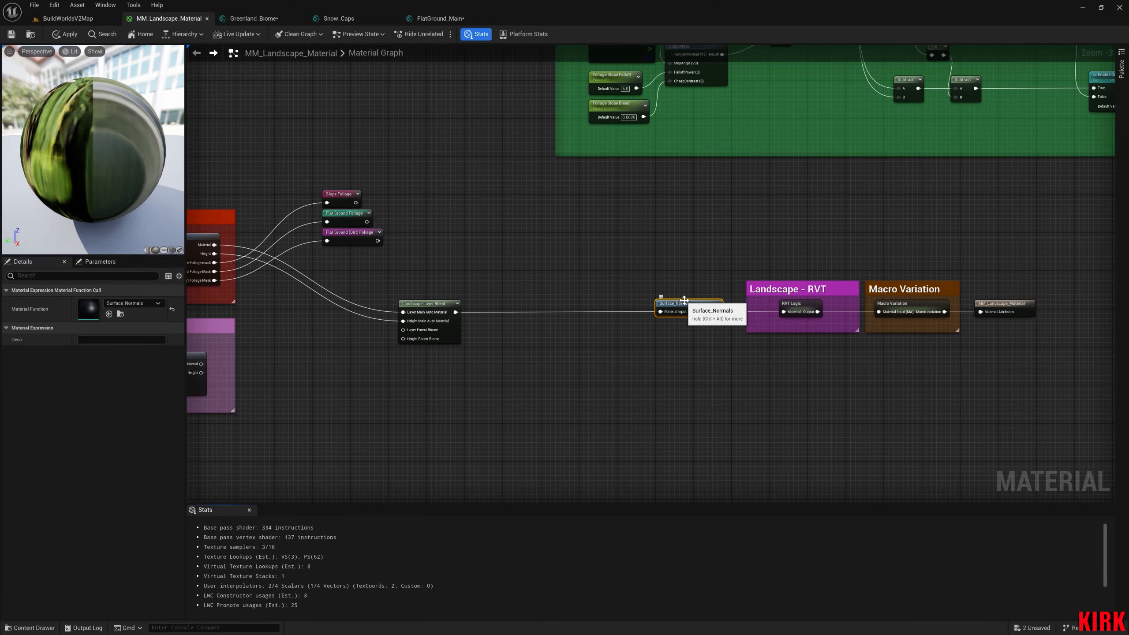
# Examine the Surface_Normals function's texture, intensity and output network, then close it and return to MM_Landscape_Material.
pyautogui.doubleClick(684, 306)
pyautogui.moveTo(375, 391); pyautogui.dragTo(622, 382, button='right')
pyautogui.scroll(-3, 622, 381)
pyautogui.moveTo(557, 422); pyautogui.dragTo(657, 343, button='right')
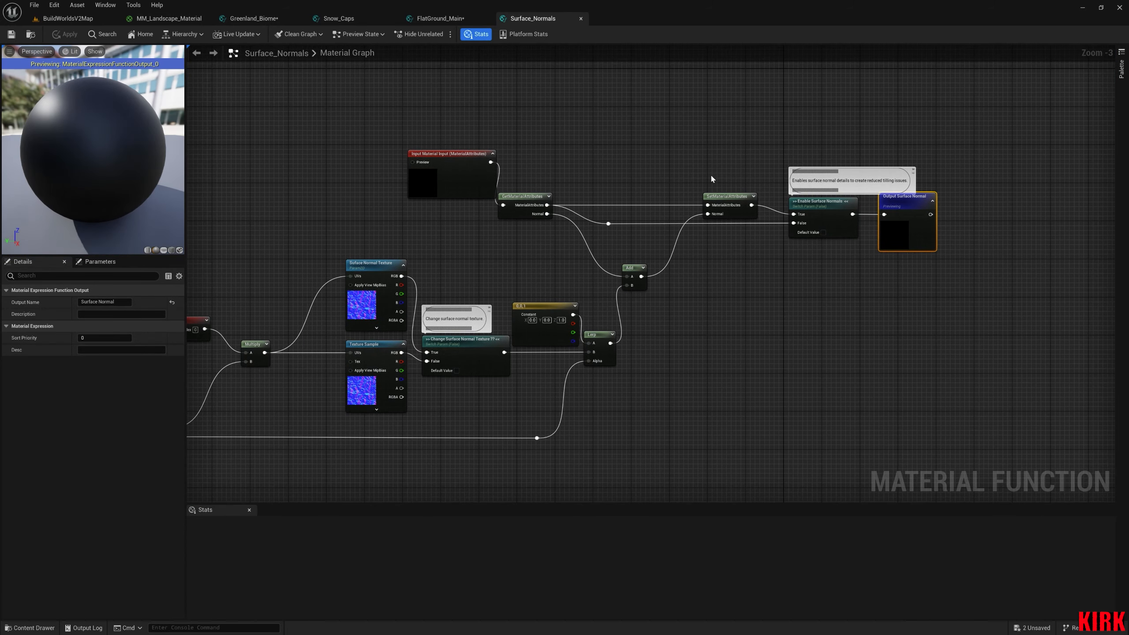
pyautogui.moveTo(495, 354); pyautogui.dragTo(613, 304, button='right')
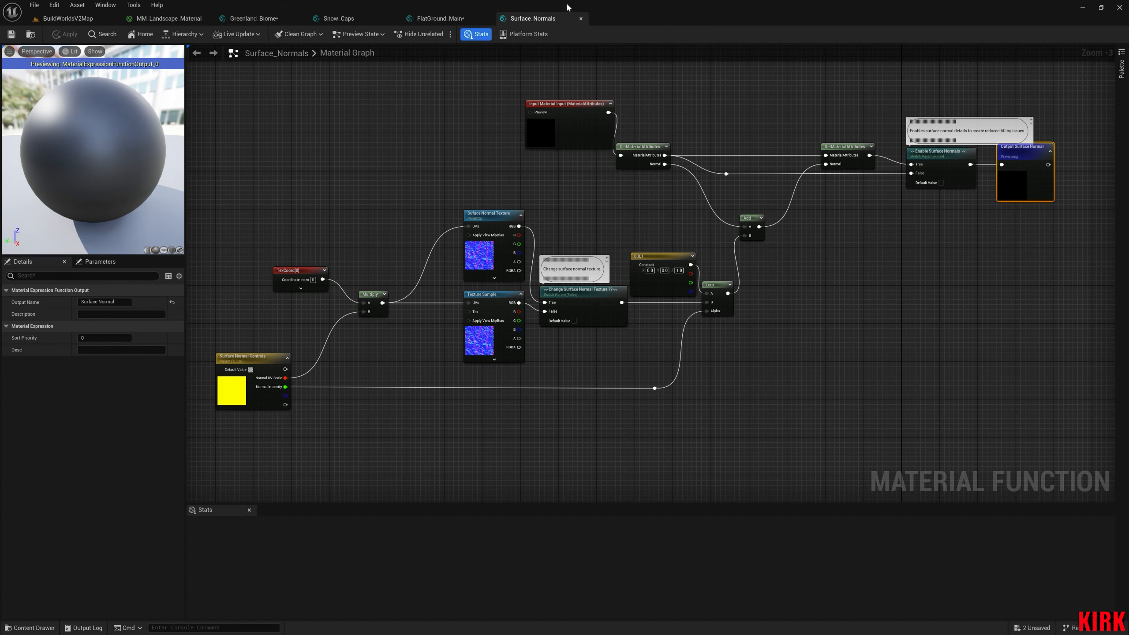
pyautogui.click(580, 18)
pyautogui.click(165, 22)
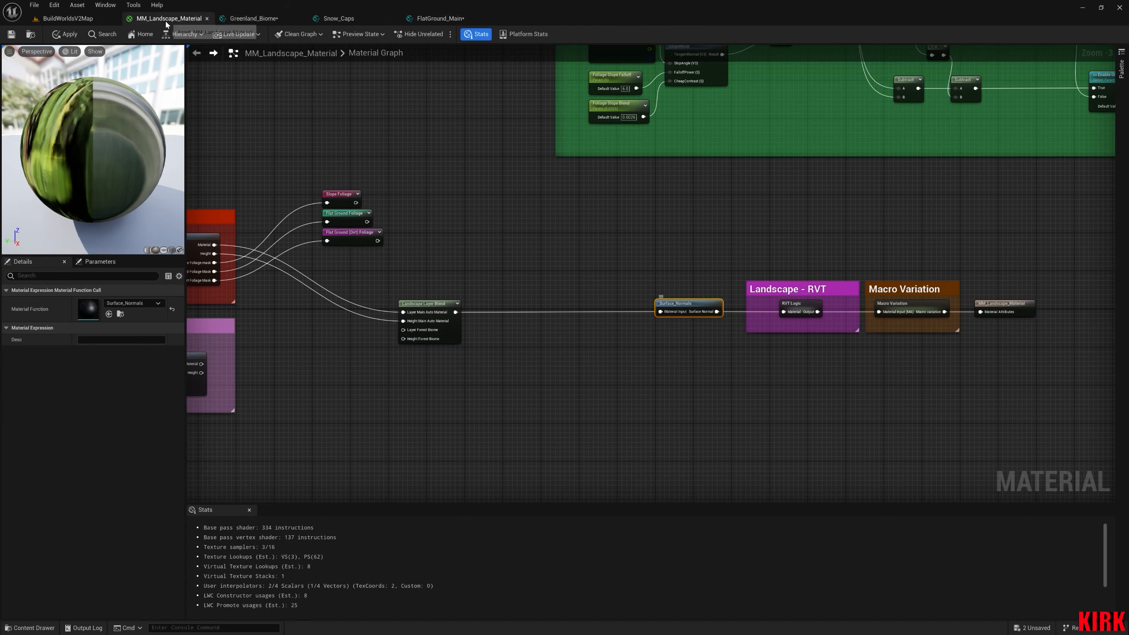
# Wrap the Surface_Normals node in a comment titled "Surface Normals" with font size 25.
pyautogui.moveTo(728, 355); pyautogui.dragTo(588, 380, button='right')
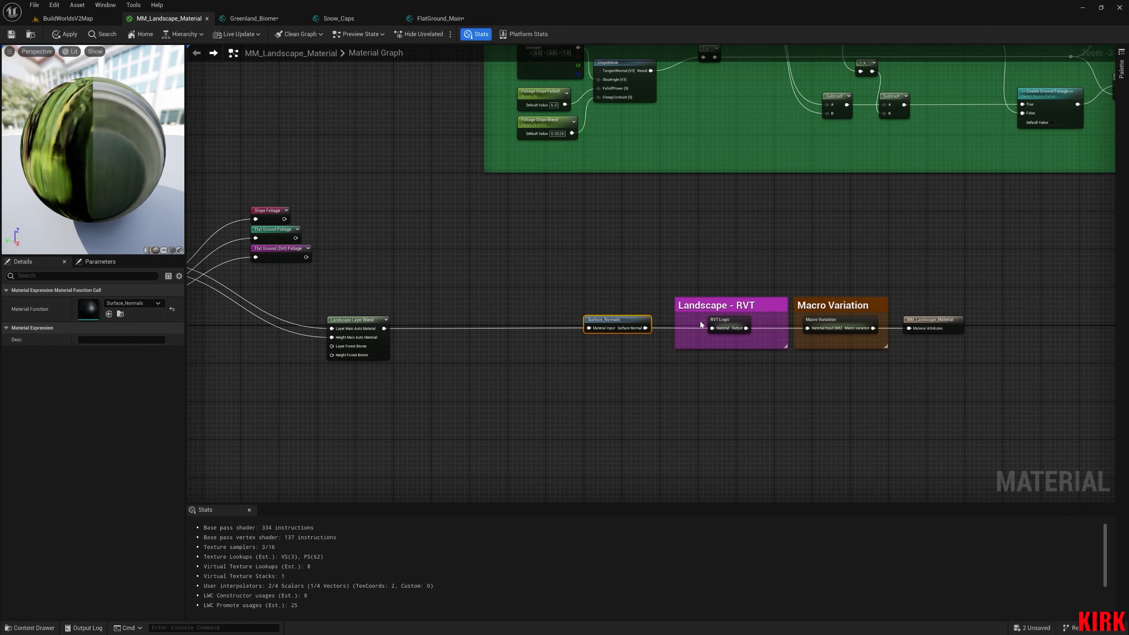
pyautogui.moveTo(517, 360); pyautogui.dragTo(753, 360, button='right')
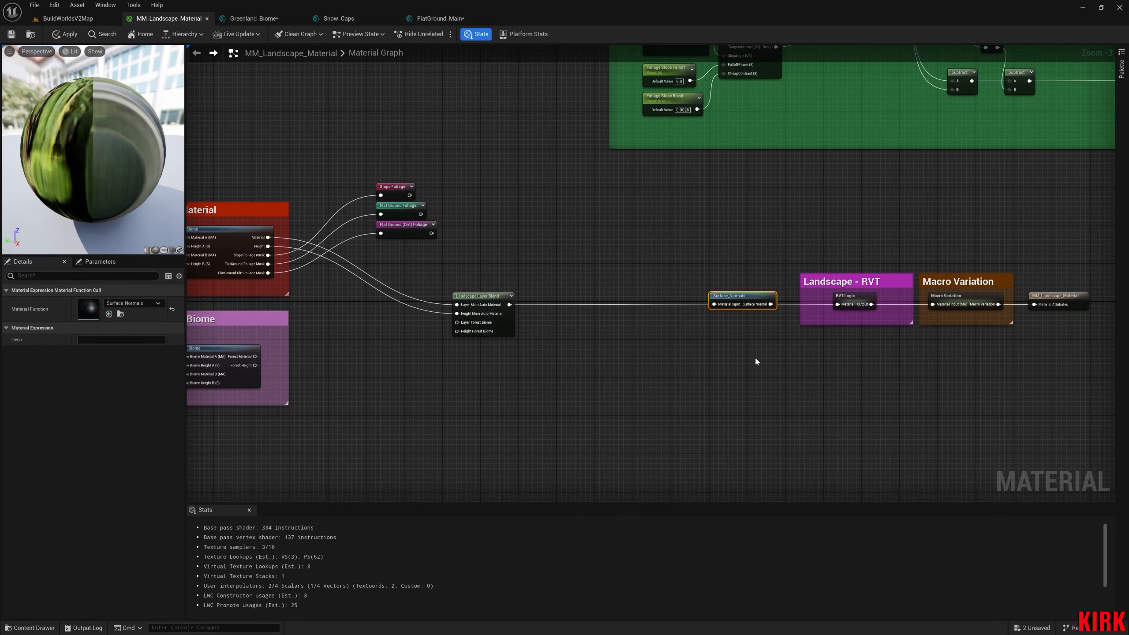
pyautogui.press('c')
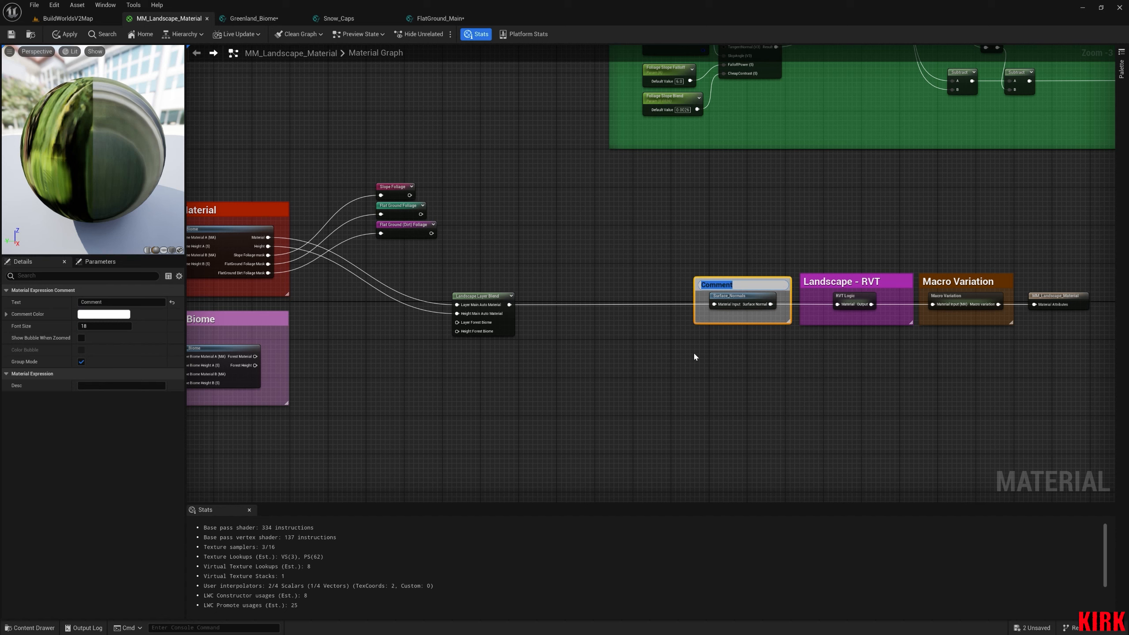
pyautogui.write('Surface Normals')
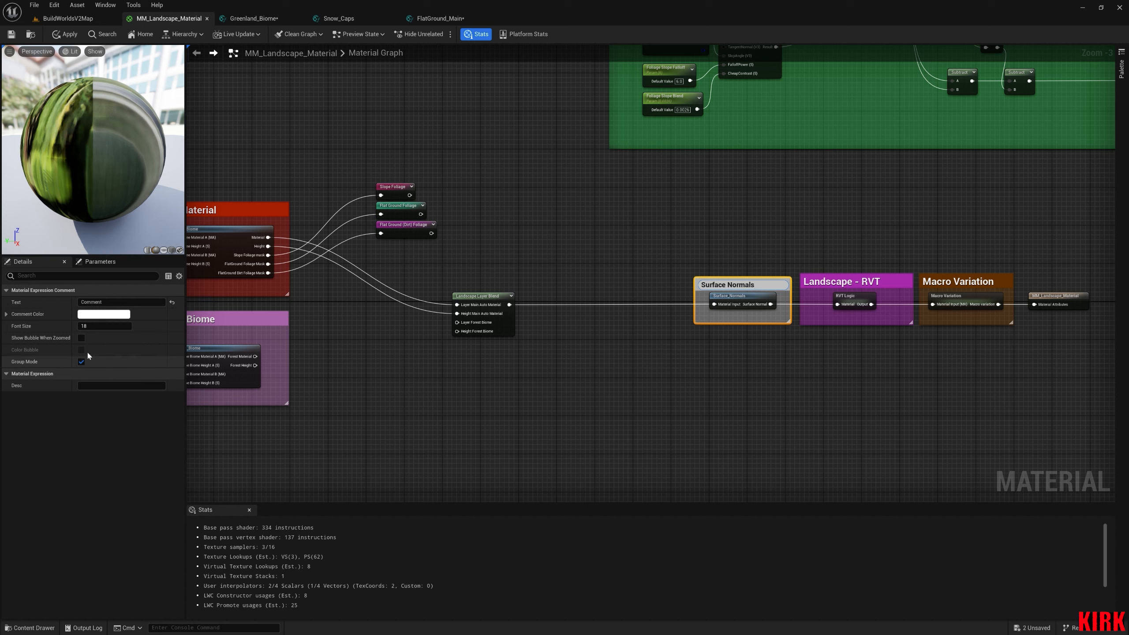
pyautogui.click(112, 326)
pyautogui.write('25')
# Colour the Surface Normals comment blue by setting its red and green values to 0.
pyautogui.click(103, 314)
pyautogui.click(164, 475)
pyautogui.write('0')
pyautogui.click(160, 456)
pyautogui.write('0')
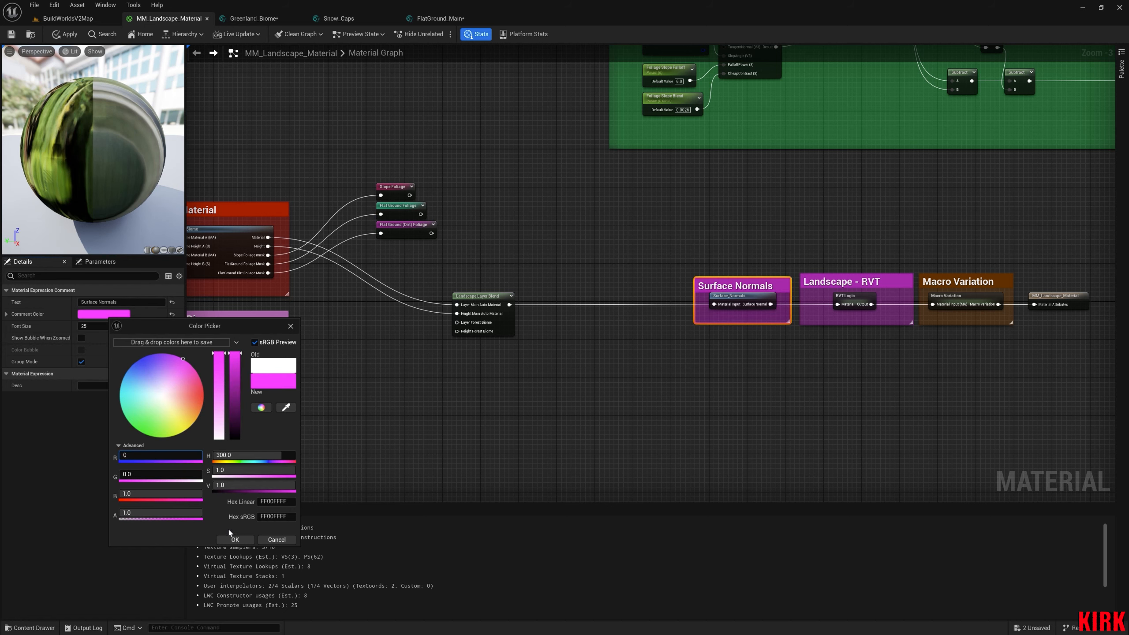
pyautogui.click(234, 540)
pyautogui.click(235, 540)
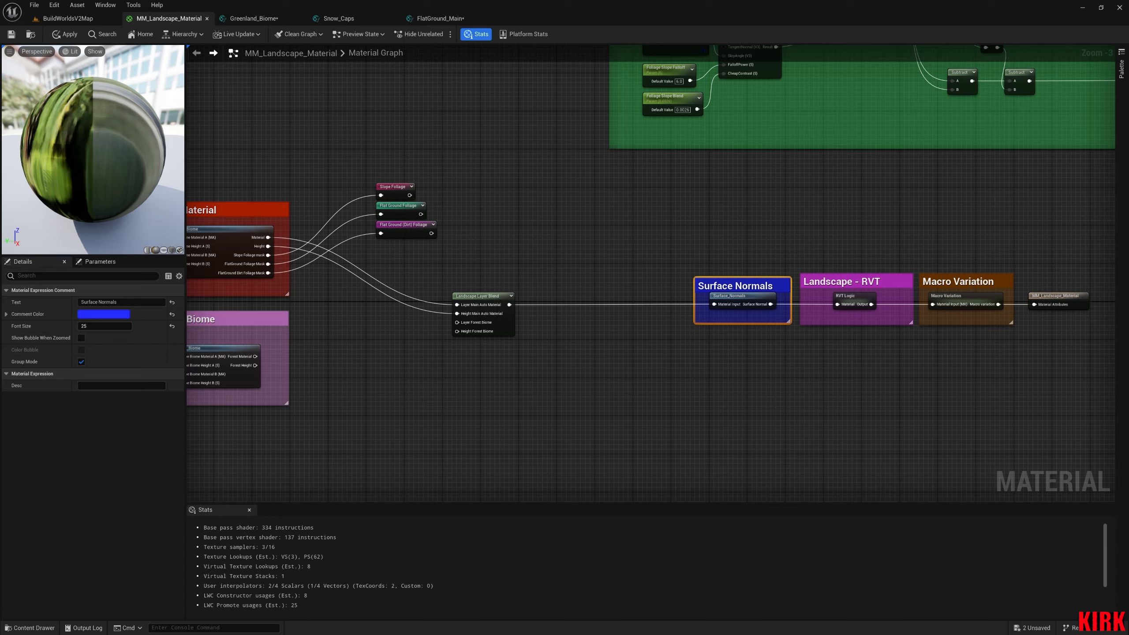
# Resize the Surface Normals comment box to match its neighbours and align it directly beside the Landscape - RVT box.
pyautogui.scroll(3, 1053, 309)
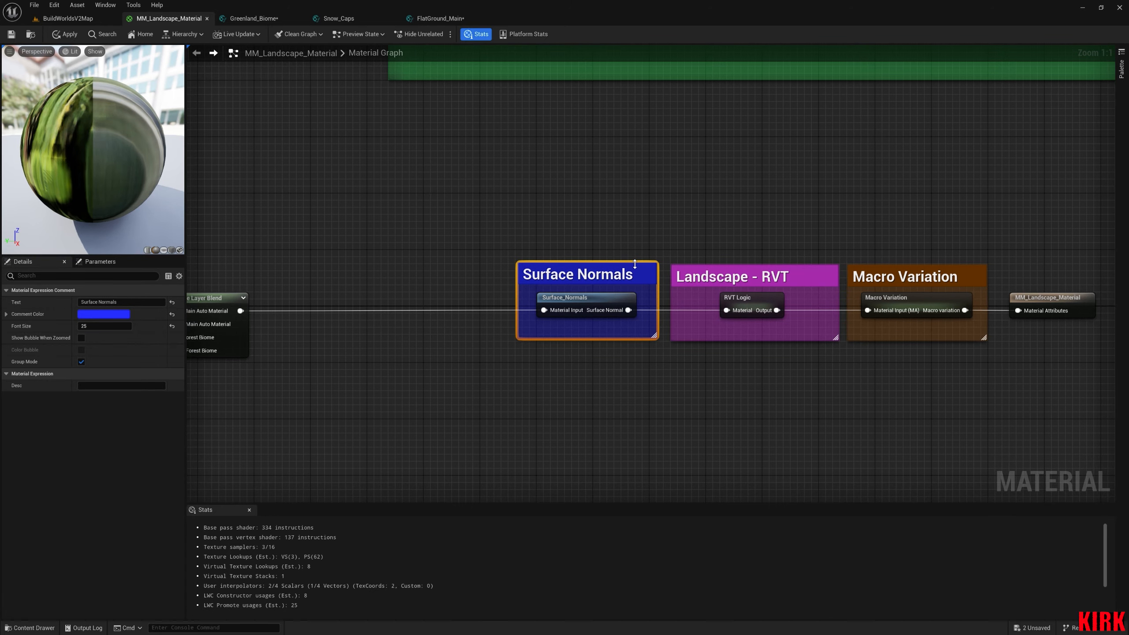
pyautogui.moveTo(632, 263); pyautogui.dragTo(630, 271)
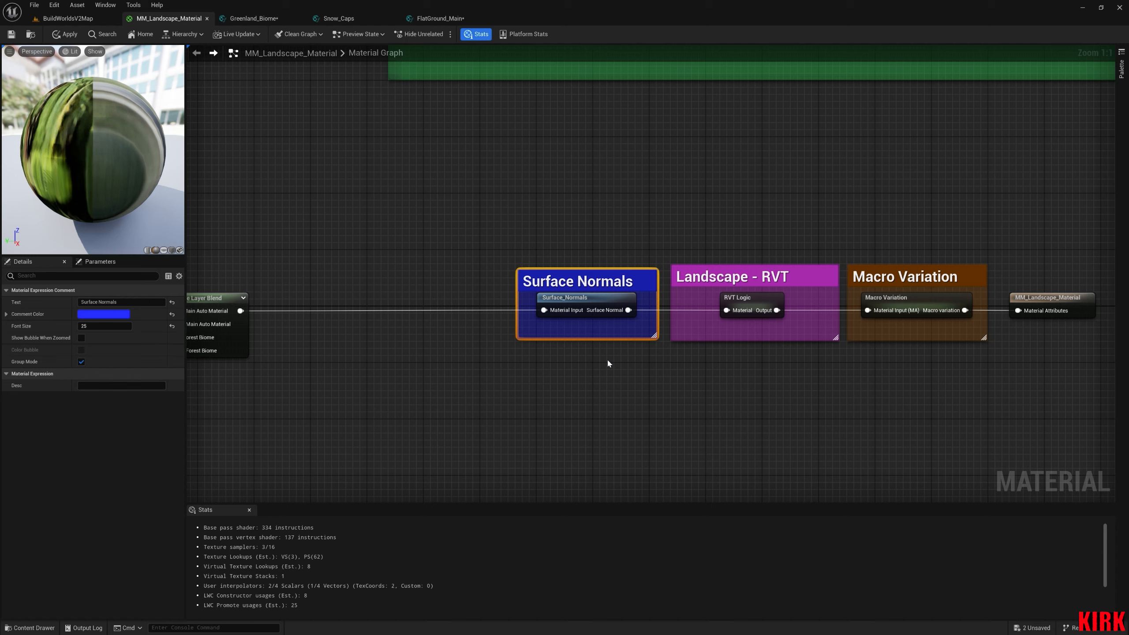
pyautogui.moveTo(610, 337); pyautogui.dragTo(612, 337)
pyautogui.click(693, 398)
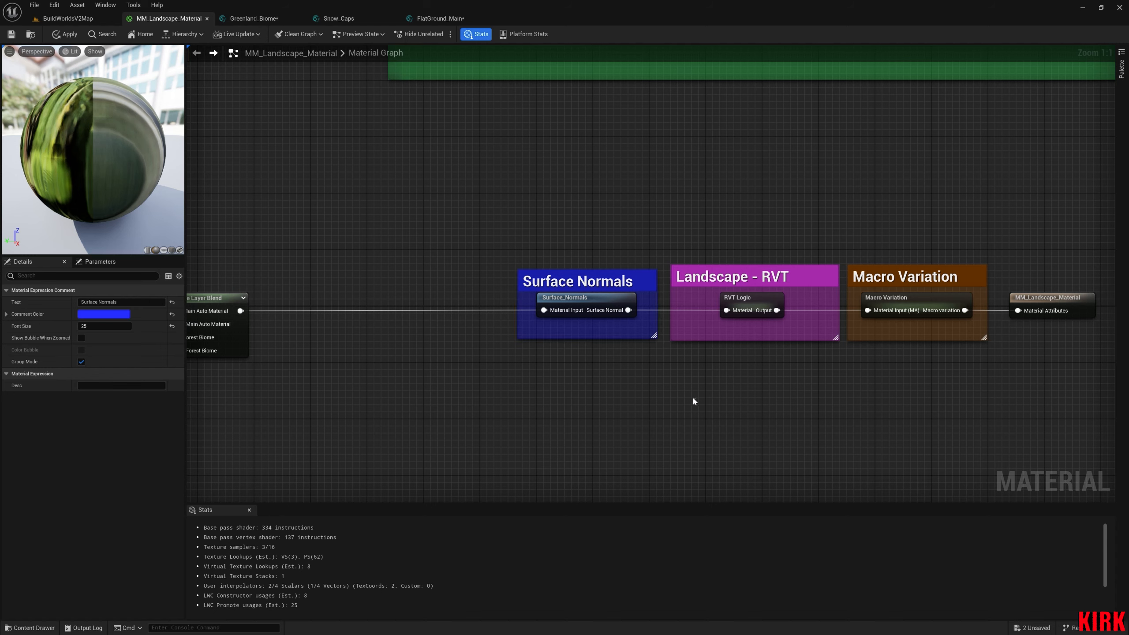
pyautogui.moveTo(598, 278); pyautogui.dragTo(610, 267)
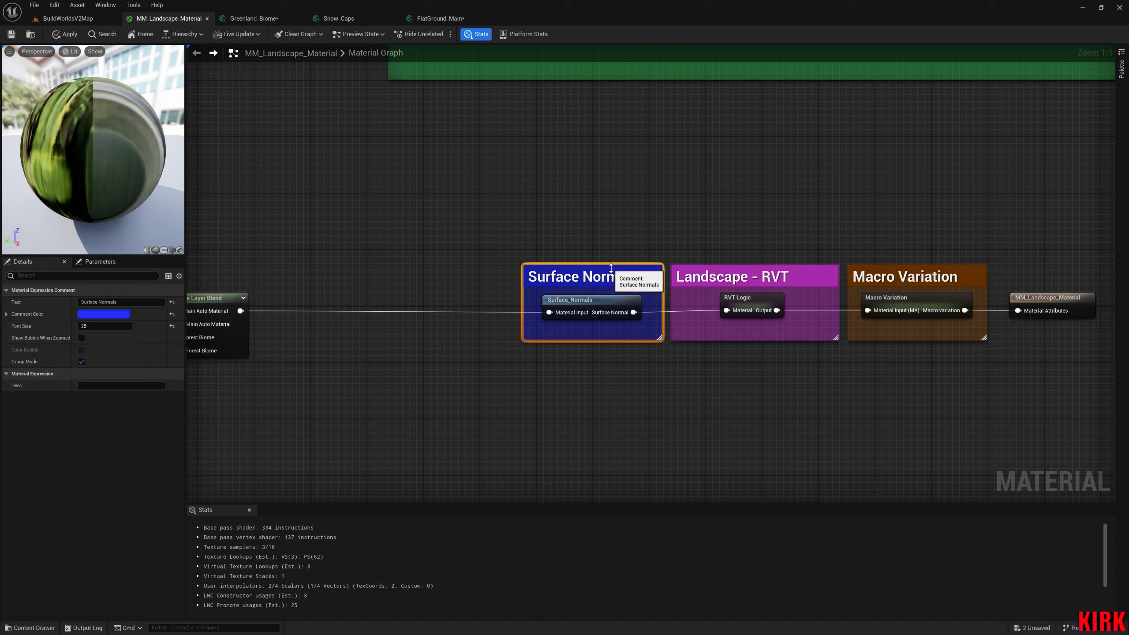
pyautogui.click(680, 388)
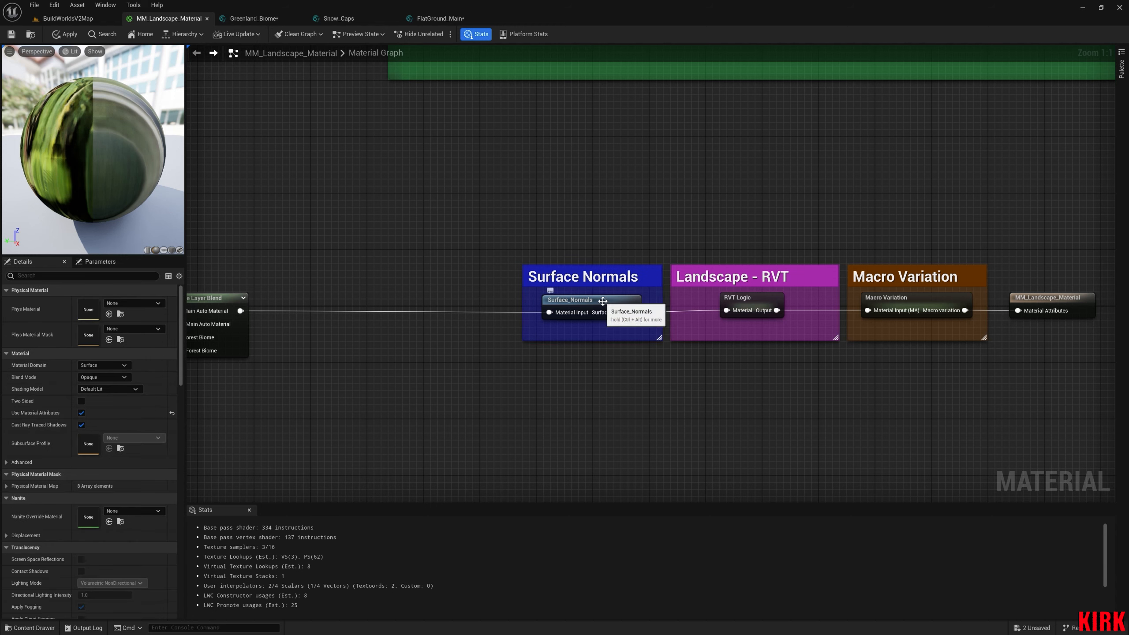
pyautogui.scroll(-2, 736, 354)
pyautogui.moveTo(593, 269); pyautogui.dragTo(299, 271, button='right')
pyautogui.moveTo(427, 257); pyautogui.dragTo(647, 237, button='right')
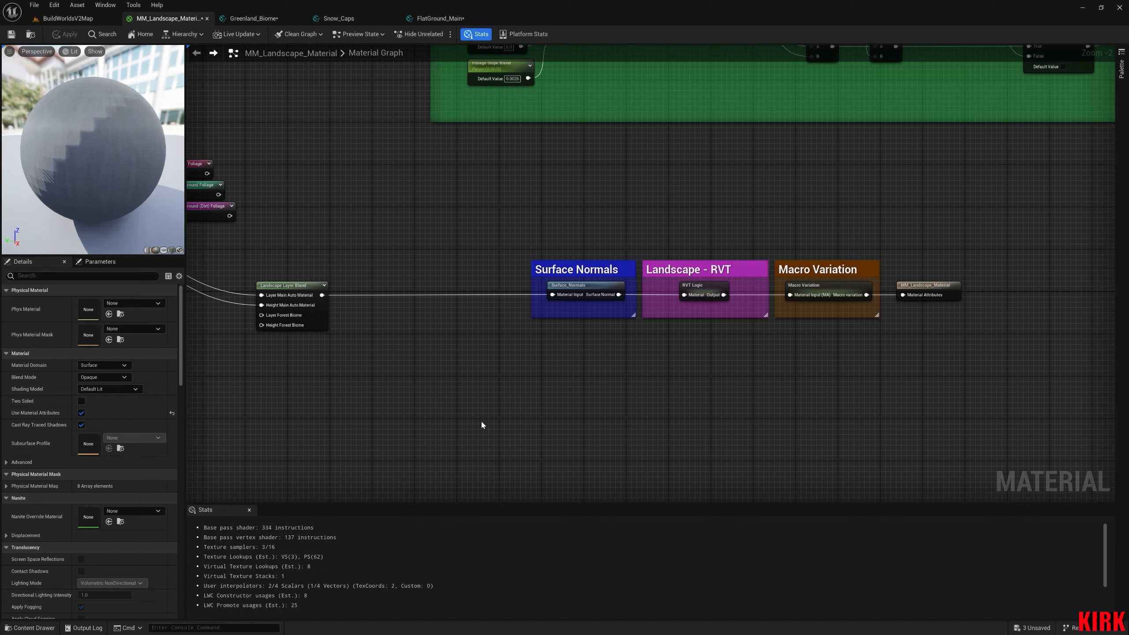
# Collapse all nodes of the green Foliage section into one subgraph and name it "Foliage Logic".
pyautogui.moveTo(615, 388); pyautogui.dragTo(454, 462, button='right')
pyautogui.scroll(-3, 454, 462)
pyautogui.moveTo(872, 152); pyautogui.dragTo(371, 394)
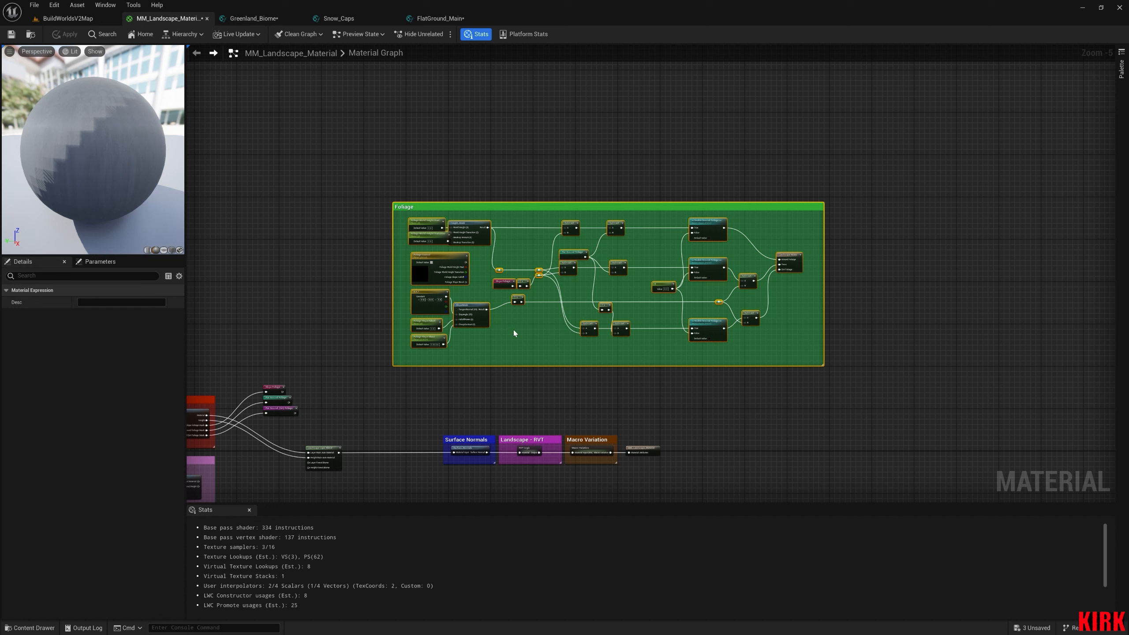
pyautogui.rightClick(585, 325)
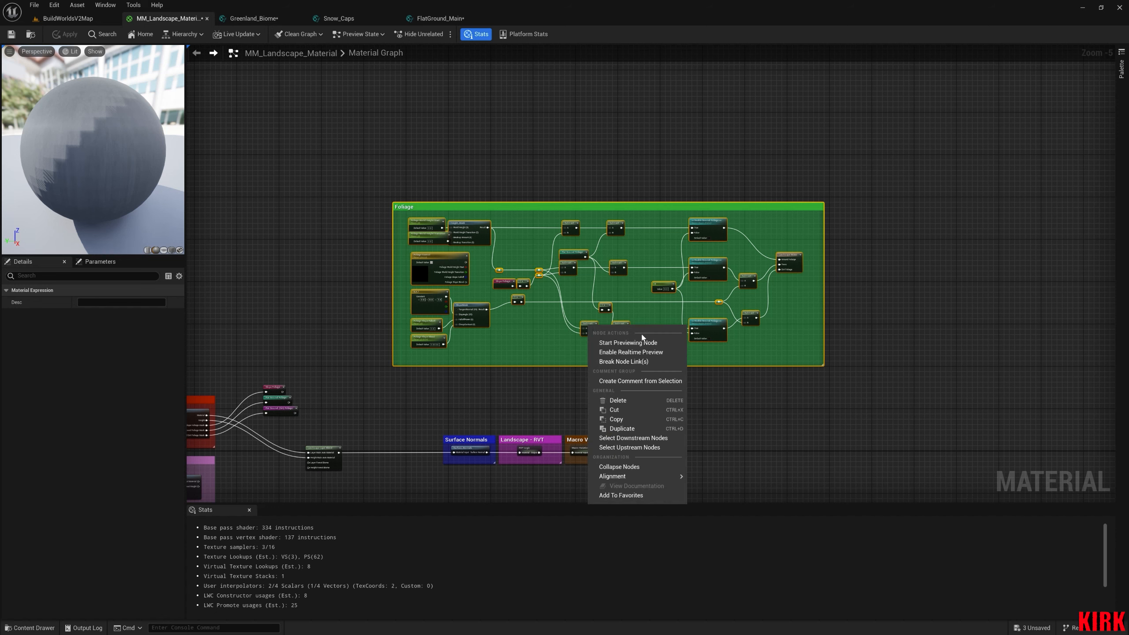
pyautogui.click(633, 467)
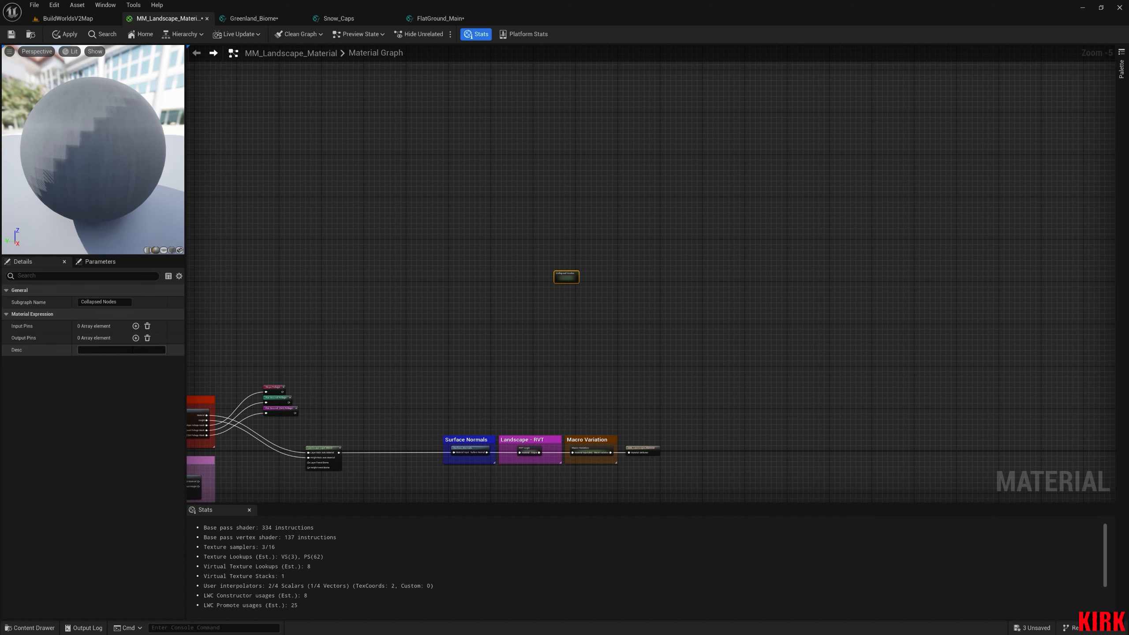
pyautogui.click(103, 302)
pyautogui.write('Foliage Logic')
pyautogui.click(516, 341)
# Move the Foliage Logic node down to sit just above the Landscape - RVT box.
pyautogui.scroll(4, 571, 294)
pyautogui.moveTo(560, 245); pyautogui.dragTo(474, 289)
pyautogui.click(501, 227)
pyautogui.moveTo(353, 259); pyautogui.dragTo(516, 253, button='right')
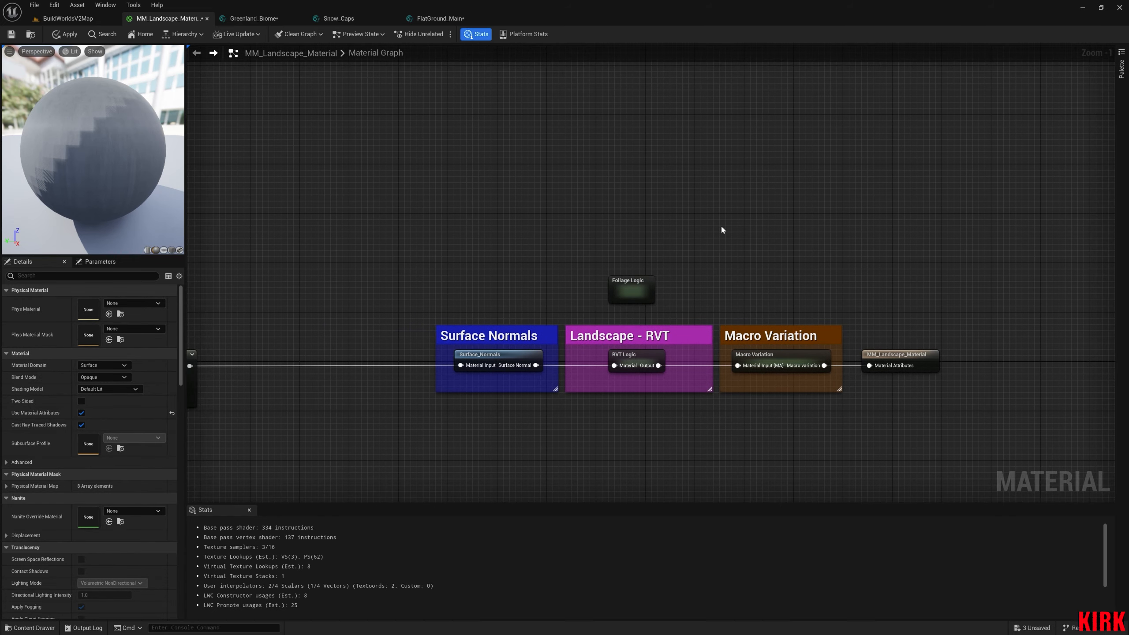
pyautogui.moveTo(553, 293); pyautogui.dragTo(624, 273, button='right')
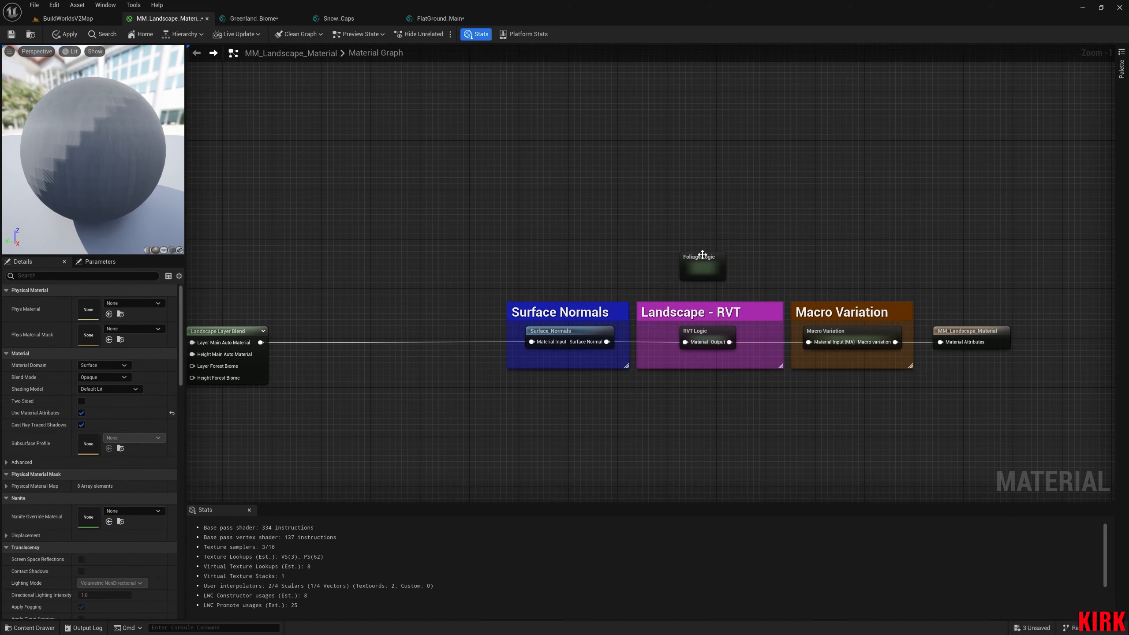
pyautogui.scroll(-3, 732, 441)
pyautogui.scroll(-1, 648, 318)
pyautogui.moveTo(647, 366); pyautogui.dragTo(652, 336, button='right')
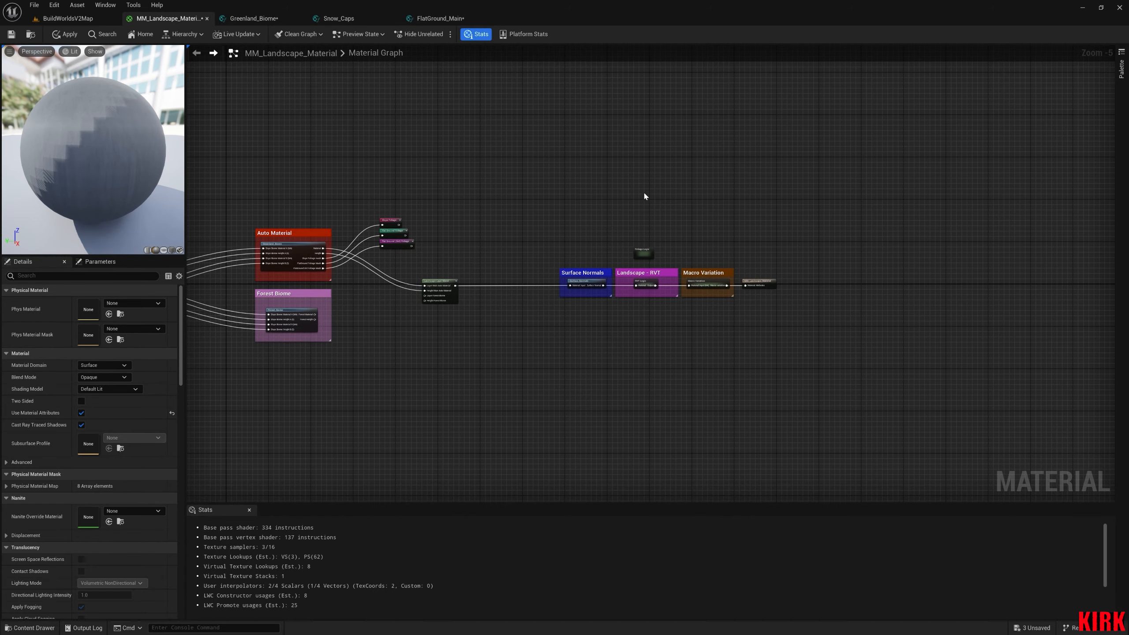
# Expand the Foliage Logic subgraph back into its full network, then collapse the nodes again.
pyautogui.rightClick(647, 249)
pyautogui.click(698, 403)
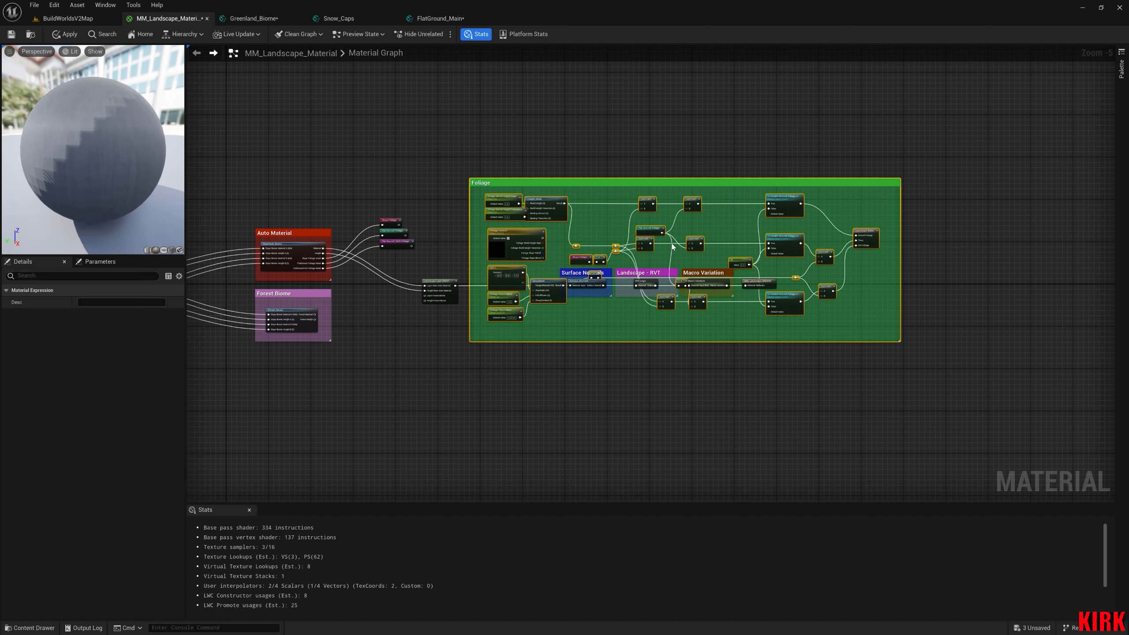
pyautogui.rightClick(647, 204)
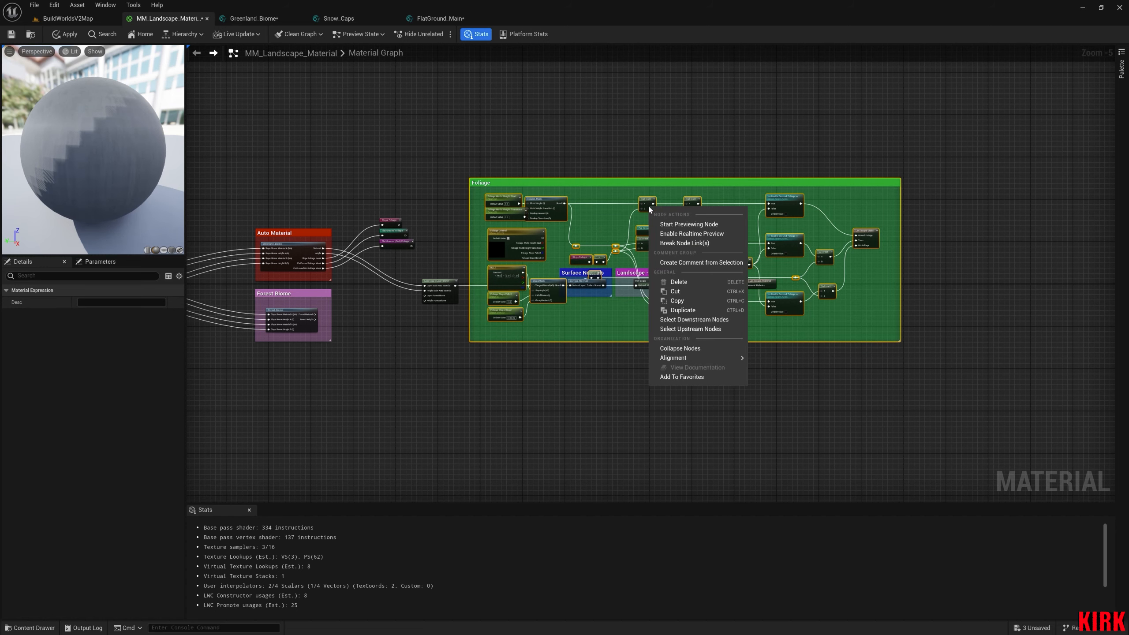
pyautogui.click(691, 350)
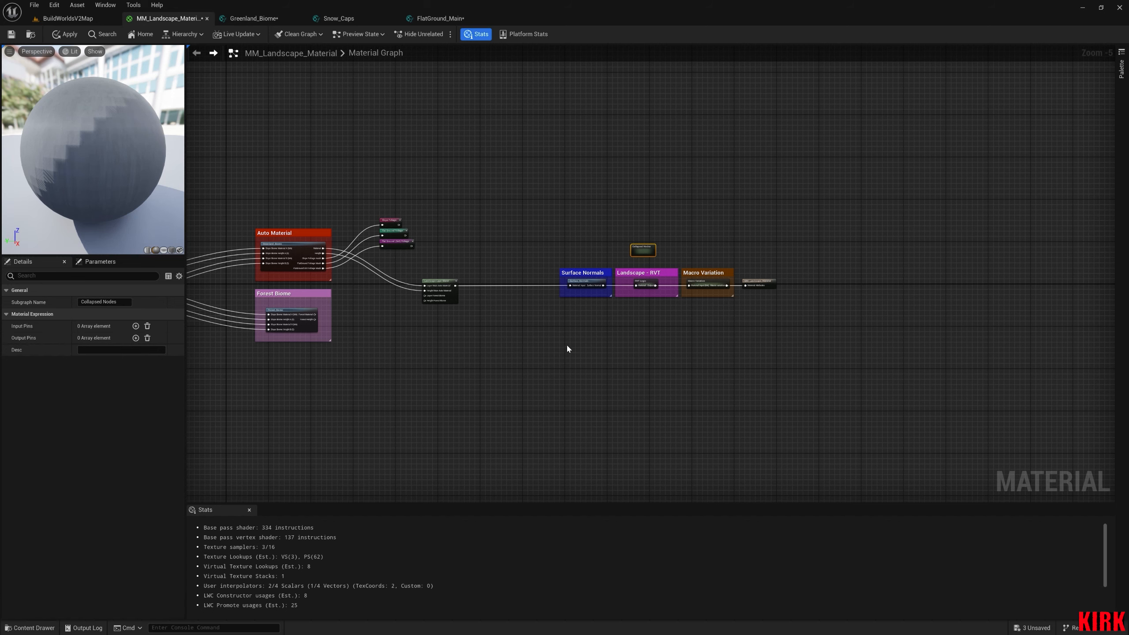
# Switch from the landscape material to the FlatGround_Main function and save it.
pyautogui.moveTo(438, 351); pyautogui.dragTo(631, 346, button='right')
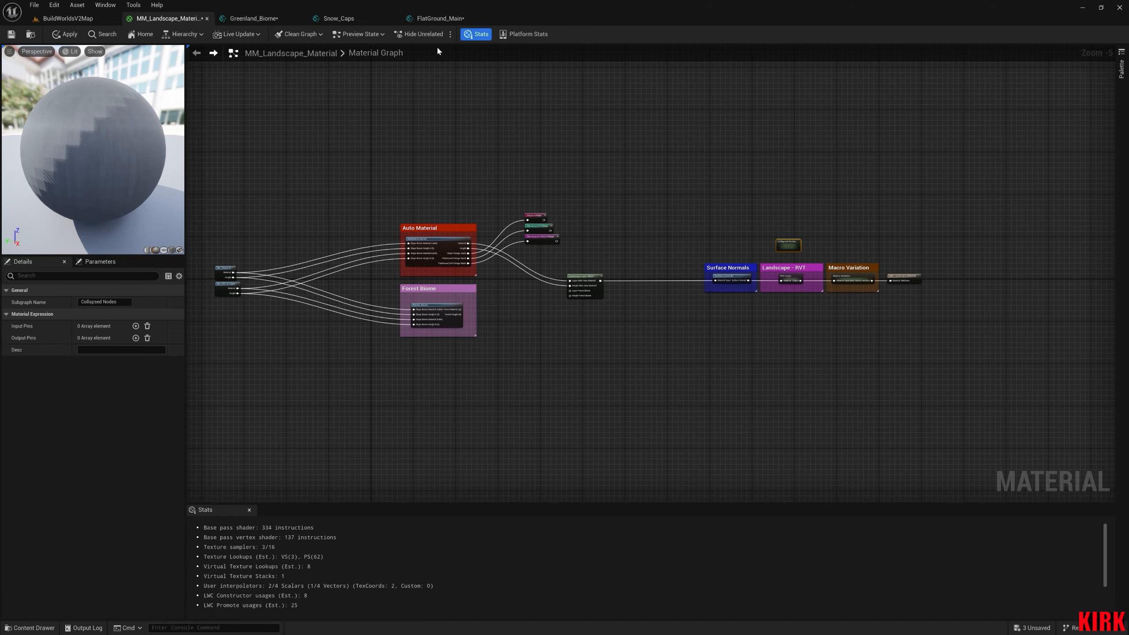
pyautogui.click(445, 19)
pyautogui.click(12, 35)
# Close the FlatGround_Main function and apply its pending changes to the original.
pyautogui.moveTo(657, 221); pyautogui.dragTo(738, 222)
pyautogui.moveTo(835, 278); pyautogui.dragTo(724, 310, button='right')
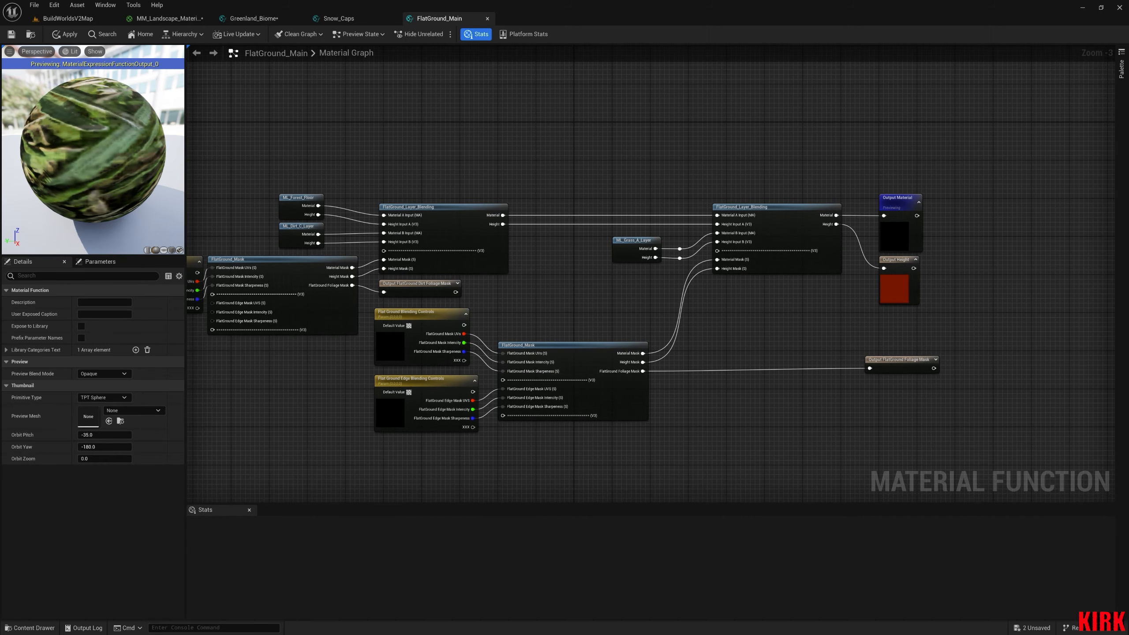
pyautogui.moveTo(572, 301); pyautogui.dragTo(659, 298, button='right')
pyautogui.moveTo(729, 298); pyautogui.dragTo(679, 288, button='right')
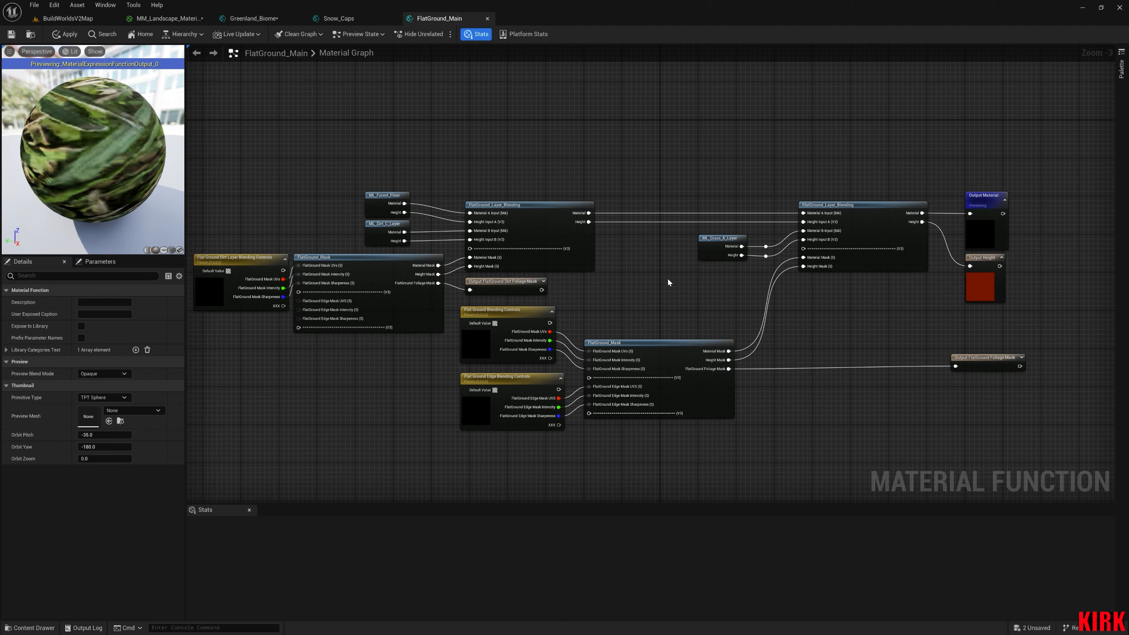
pyautogui.click(488, 18)
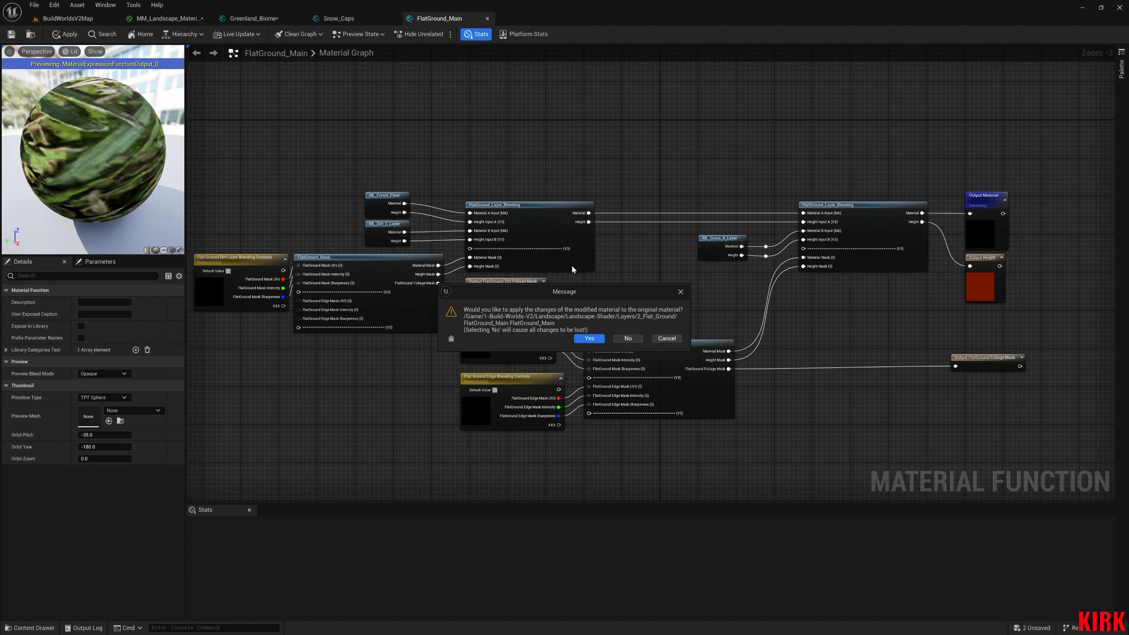
pyautogui.click(589, 338)
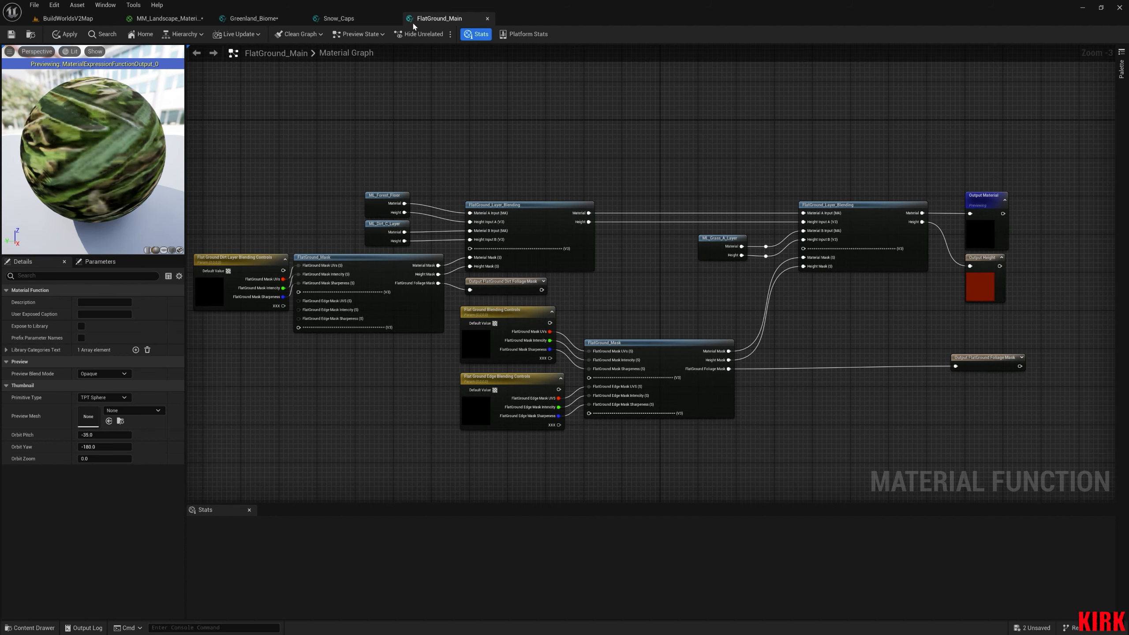
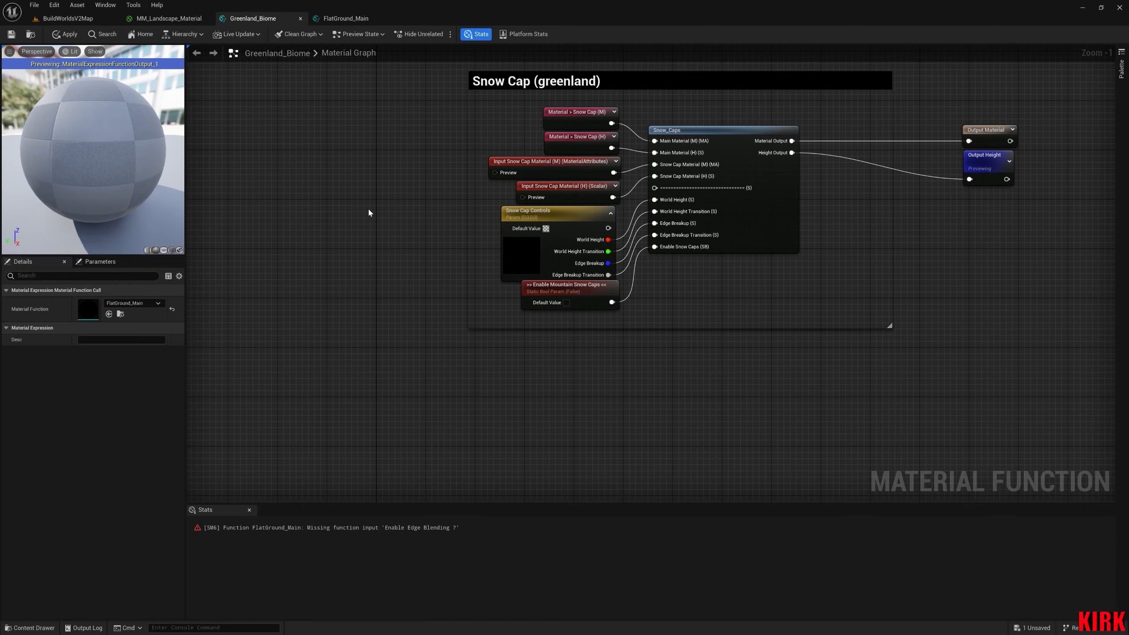
# In Greenland_Biome, move the 1-x node beside Slope_Detection and add a named reroute declaration from its output.
pyautogui.scroll(-3, 487, 359)
pyautogui.moveTo(402, 103); pyautogui.dragTo(433, 280, button='right')
pyautogui.scroll(2, 513, 316)
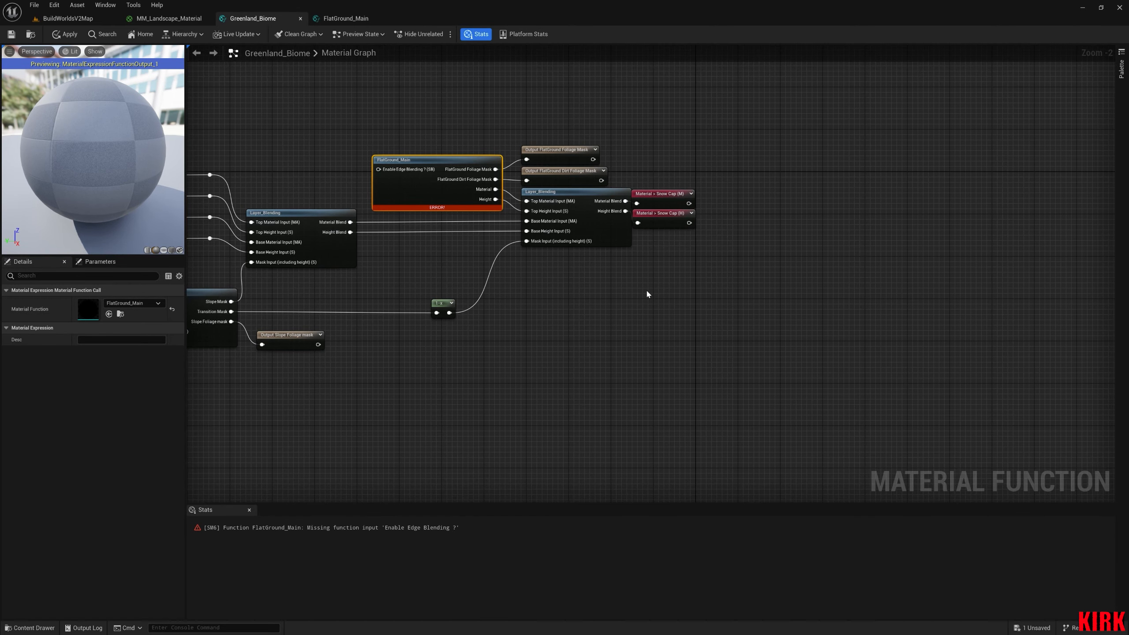
pyautogui.moveTo(647, 292); pyautogui.dragTo(791, 260, button='right')
pyautogui.moveTo(583, 271); pyautogui.dragTo(403, 271)
pyautogui.moveTo(413, 281); pyautogui.dragTo(446, 271)
pyautogui.write('rero')
pyautogui.click(511, 358)
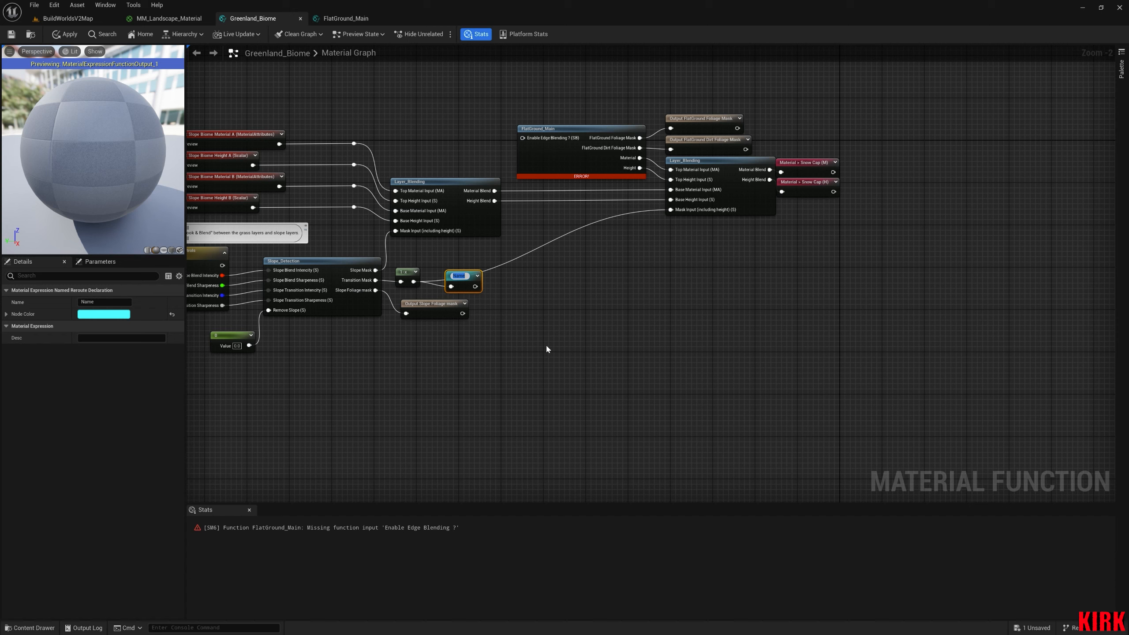
# Name the new reroute declaration "Transition Mask (inverted)".
pyautogui.write('Inverted')
pyautogui.press('BackSpace')
pyautogui.press('BackSpace')
pyautogui.press('BackSpace')
pyautogui.press('BackSpace')
pyautogui.press('BackSpace')
pyautogui.press('BackSpace')
pyautogui.press('BackSpace')
pyautogui.press('BackSpace')
pyautogui.write('Transition Mask (inverted)')
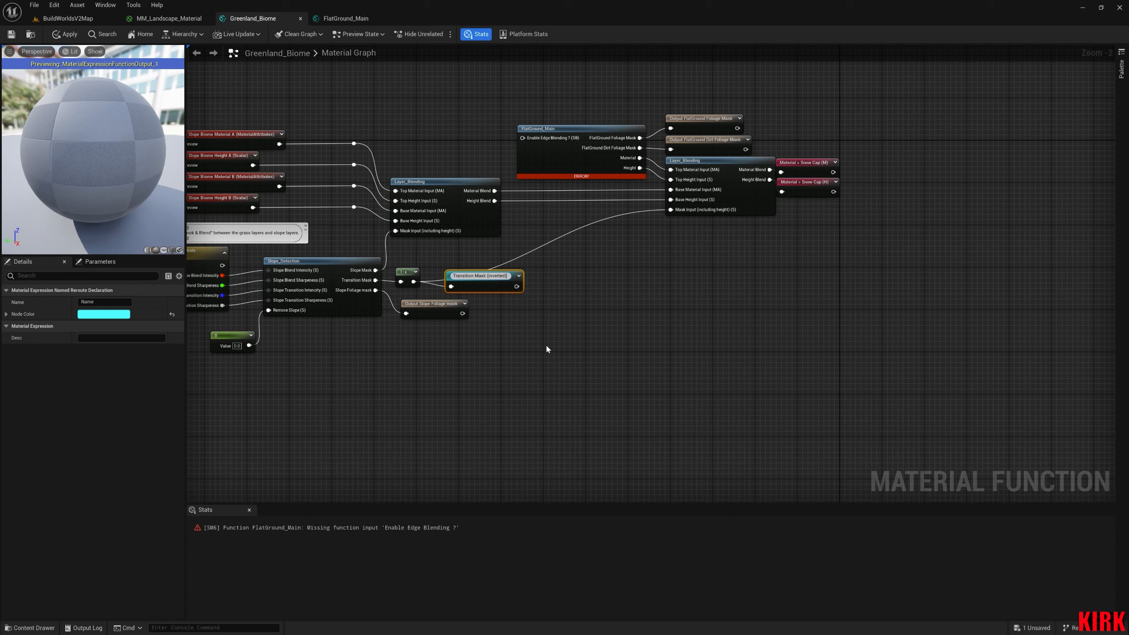
pyautogui.press('Return')
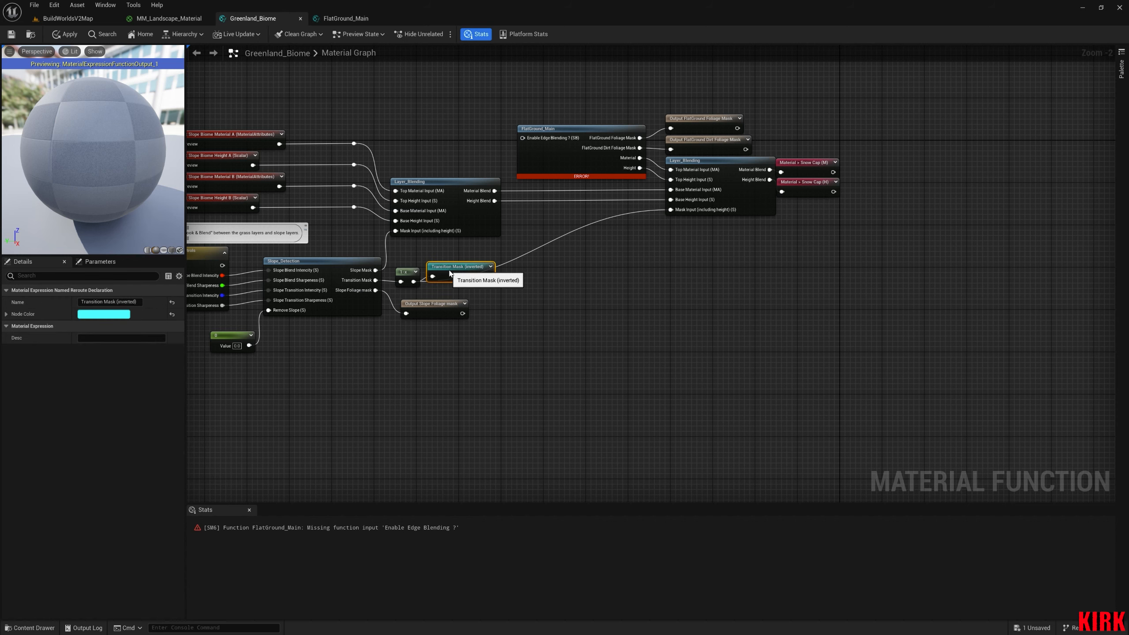
# Add a Transition Mask (inverted) reroute usage and feed it into the Mask Input of the Layer_Blending node after FlatGround_Main.
pyautogui.rightClick(621, 232)
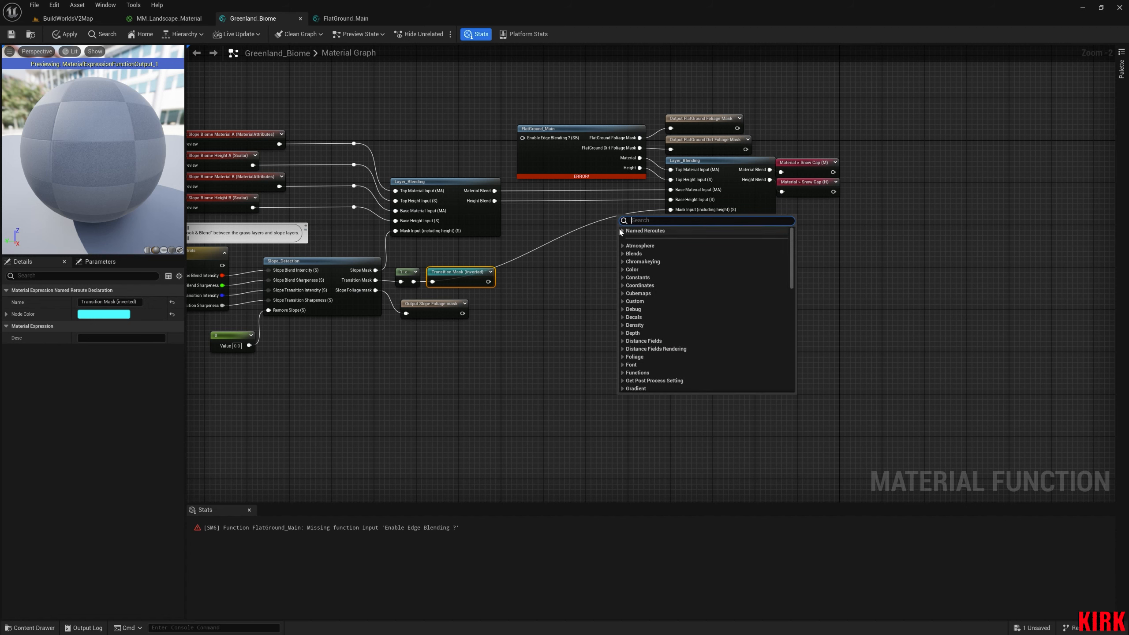
pyautogui.click(622, 231)
pyautogui.click(654, 247)
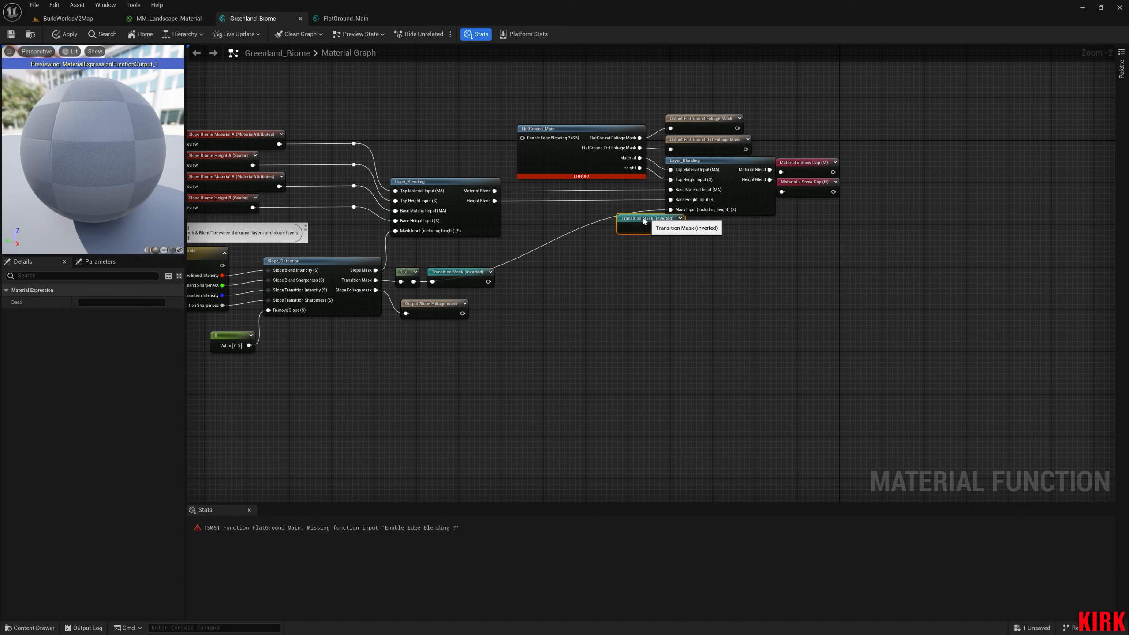
pyautogui.moveTo(642, 219)
pyautogui.mouseDown()
pyautogui.moveTo(607, 214)
pyautogui.moveTo(659, 220)
pyautogui.moveTo(671, 209)
pyautogui.moveTo(627, 215)
pyautogui.mouseUp()
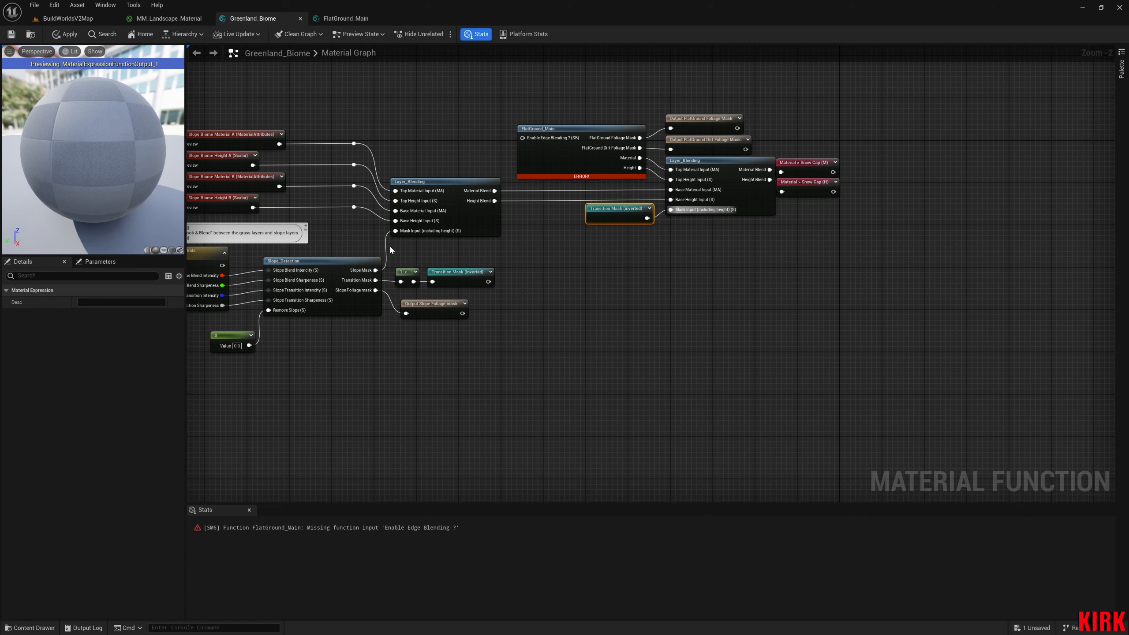
# Move FlatGround_Main, its Layer_Blending node, outputs and reroutes as a group farther away from the slope blending nodes.
pyautogui.moveTo(570, 262); pyautogui.dragTo(533, 285, button='right')
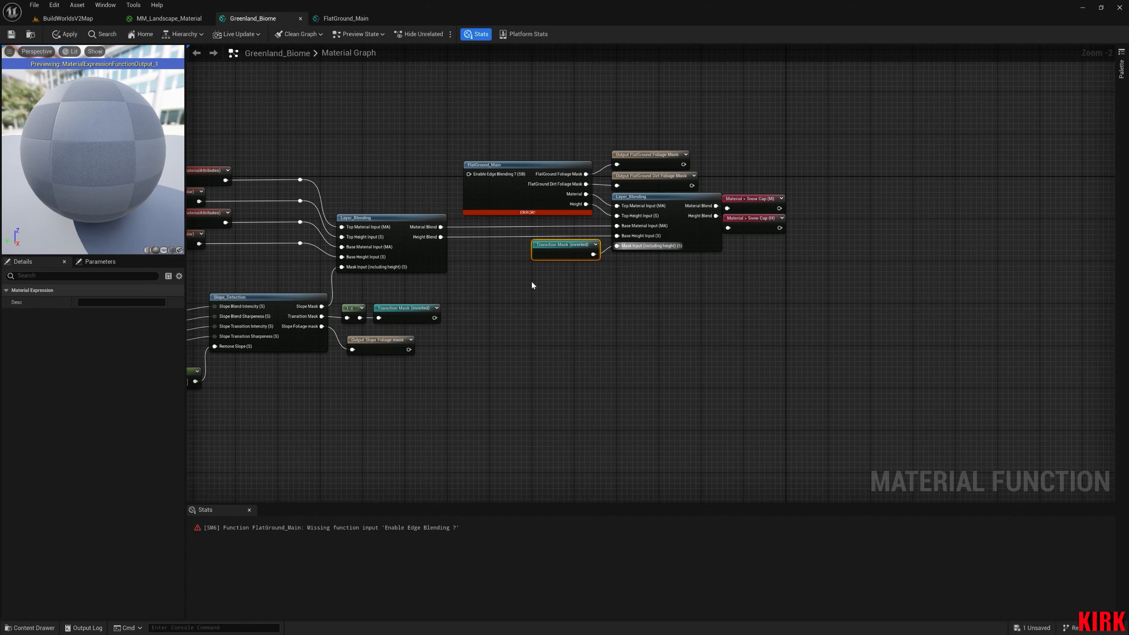
pyautogui.moveTo(586, 310); pyautogui.dragTo(572, 317, button='right')
pyautogui.moveTo(752, 161); pyautogui.dragTo(447, 281)
pyautogui.moveTo(526, 260); pyautogui.dragTo(742, 255)
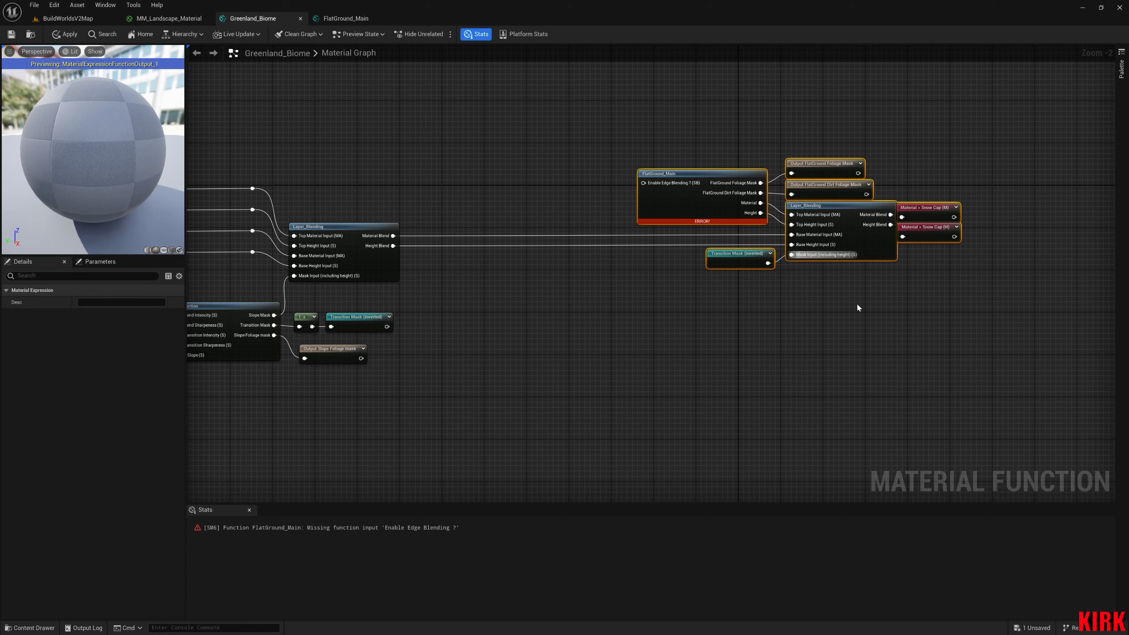
# Wrap the moved nodes in a comment box titled "Flat Area Blending" and extend its left and upper edges.
pyautogui.moveTo(597, 334); pyautogui.dragTo(644, 329, button='right')
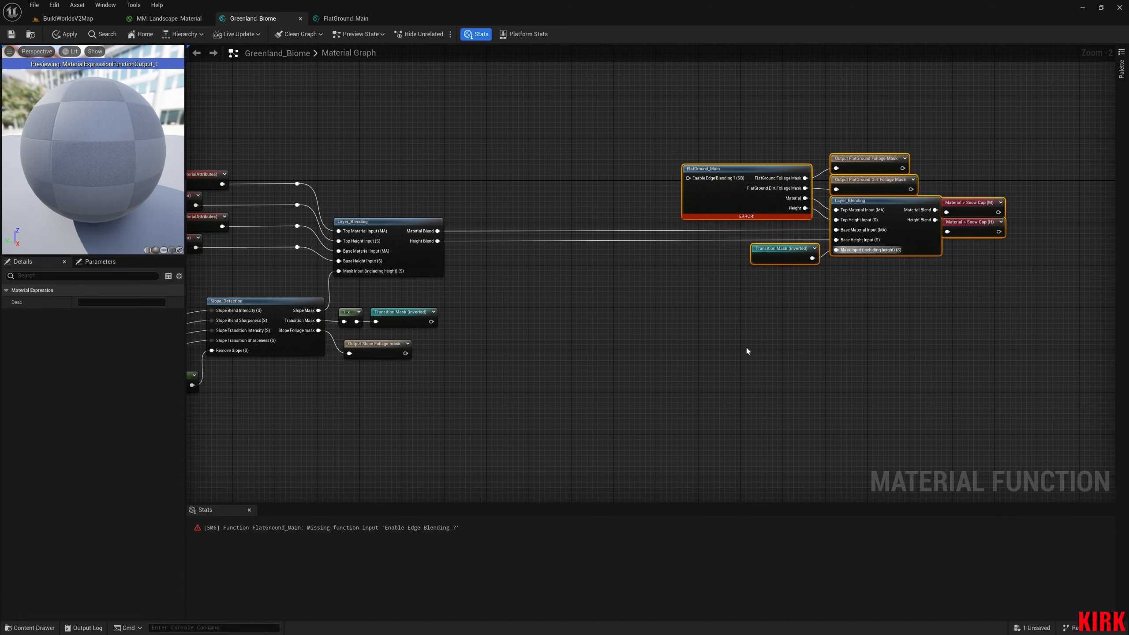
pyautogui.write('cF')
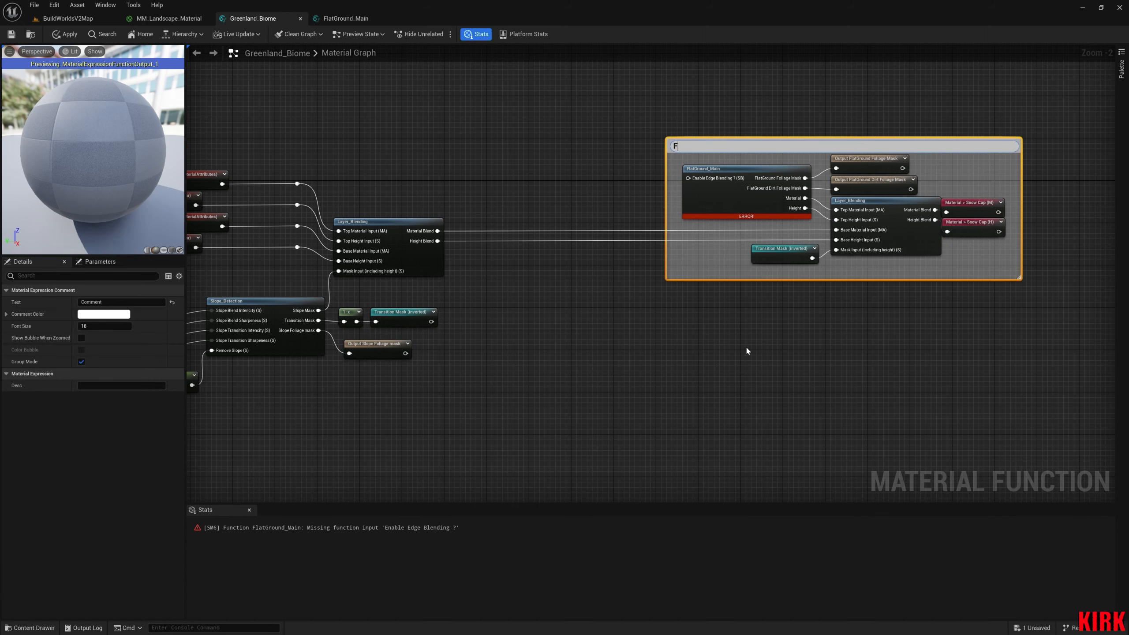
pyautogui.write('lat Area Blending')
pyautogui.click(811, 328)
pyautogui.moveTo(861, 383); pyautogui.dragTo(663, 327, button='right')
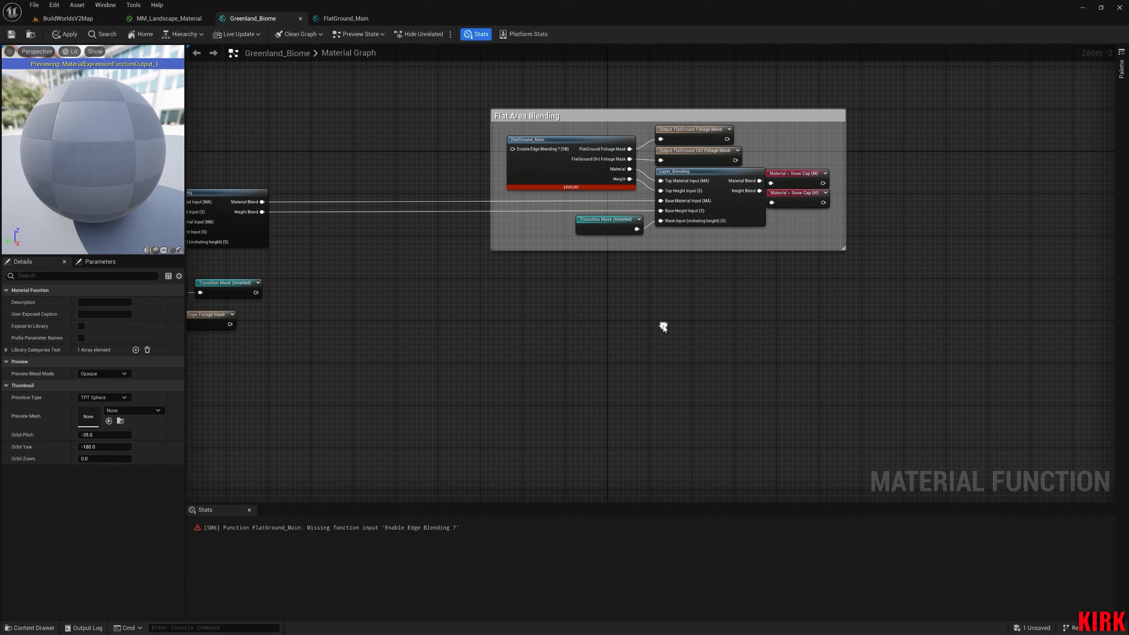
pyautogui.moveTo(490, 173); pyautogui.dragTo(444, 174)
pyautogui.moveTo(581, 109); pyautogui.dragTo(586, 82)
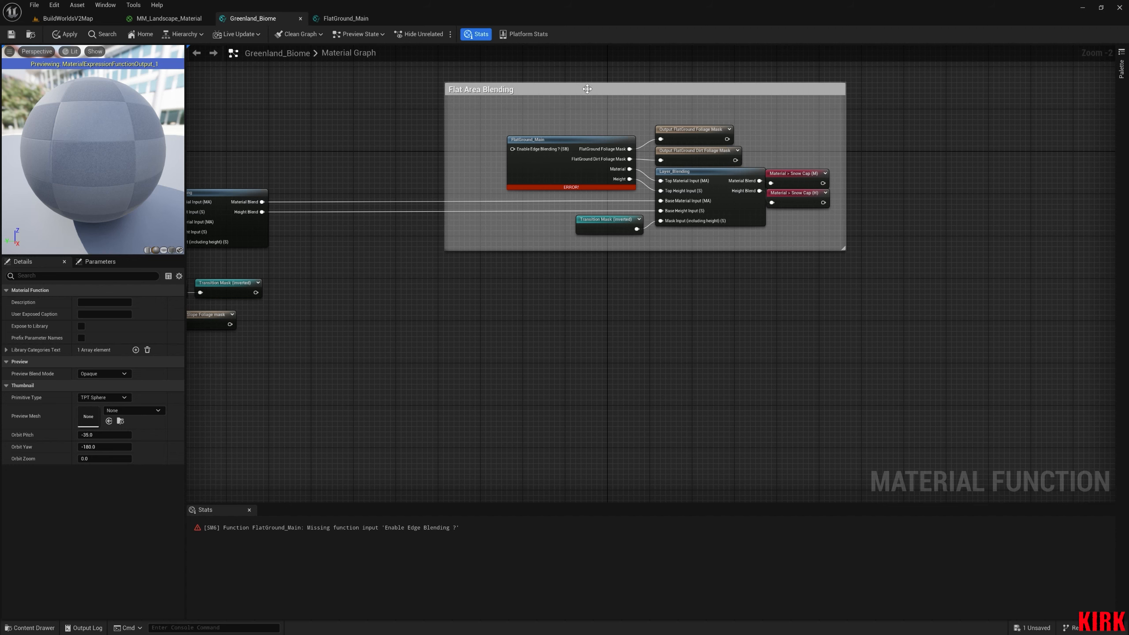
# Set the Flat Area Blending comment's font size to 25 and its colour to magenta.
pyautogui.click(624, 91)
pyautogui.click(87, 326)
pyautogui.write('25')
pyautogui.click(103, 315)
pyautogui.click(183, 426)
pyautogui.click(246, 537)
# Widen the Flat Area Blending comment box farther toward the slope nodes to make room before FlatGround_Main.
pyautogui.moveTo(534, 367); pyautogui.dragTo(548, 296, button='right')
pyautogui.scroll(-4, 380, 390)
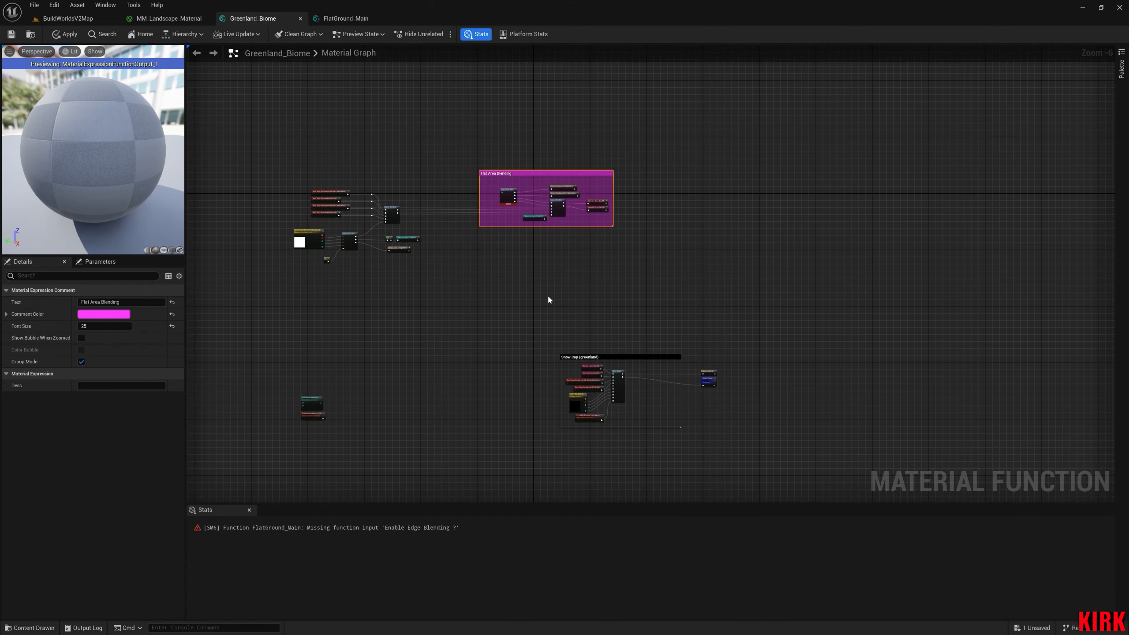
pyautogui.moveTo(562, 297); pyautogui.dragTo(678, 307, button='right')
pyautogui.scroll(4, 475, 273)
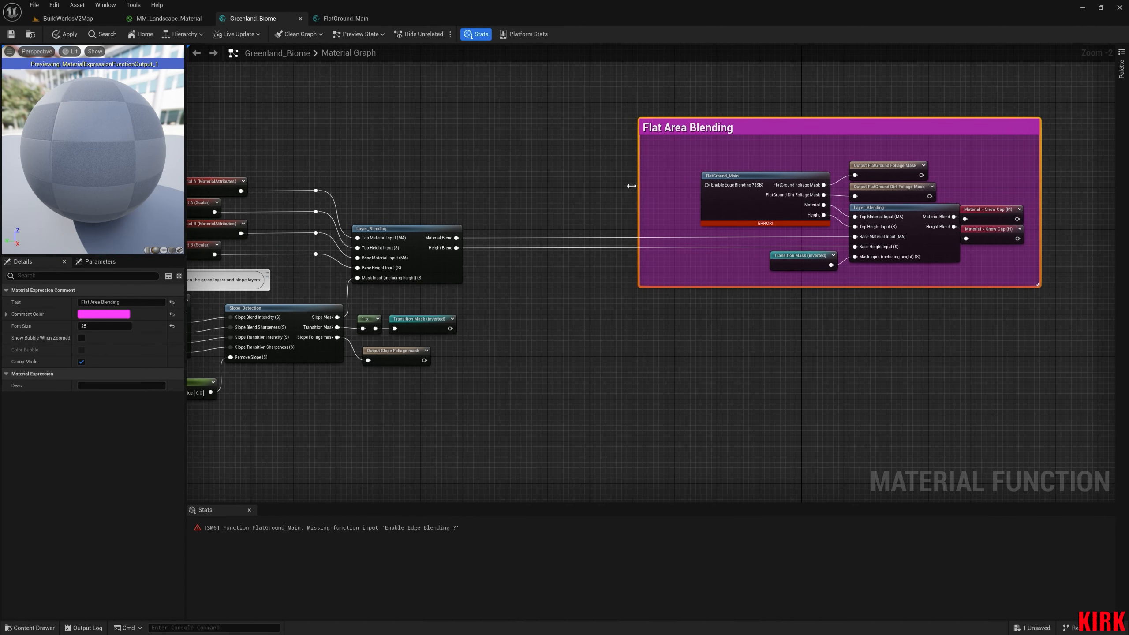
pyautogui.moveTo(638, 186); pyautogui.dragTo(560, 191)
pyautogui.moveTo(595, 220); pyautogui.dragTo(670, 154, button='right')
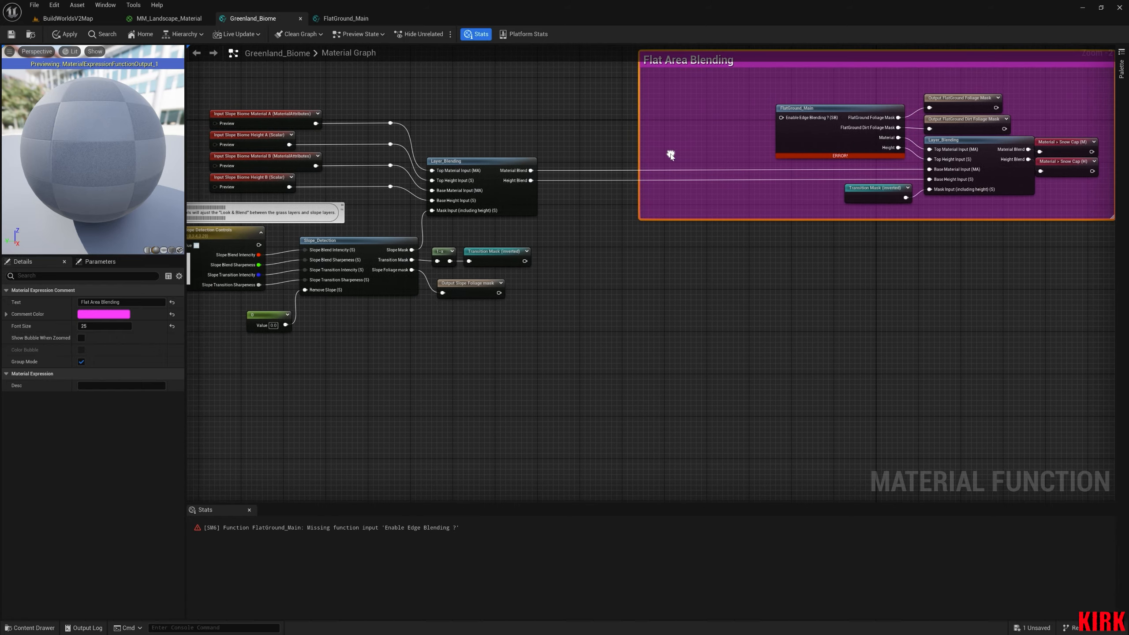
# Move the Enable Edge Blending ? (SB) parameter into the Flat Area Blending box, in front of FlatGround_Main.
pyautogui.scroll(-4, 632, 313)
pyautogui.moveTo(505, 391); pyautogui.dragTo(557, 261, button='right')
pyautogui.scroll(2, 563, 347)
pyautogui.scroll(1, 563, 351)
pyautogui.moveTo(524, 342); pyautogui.dragTo(631, 351)
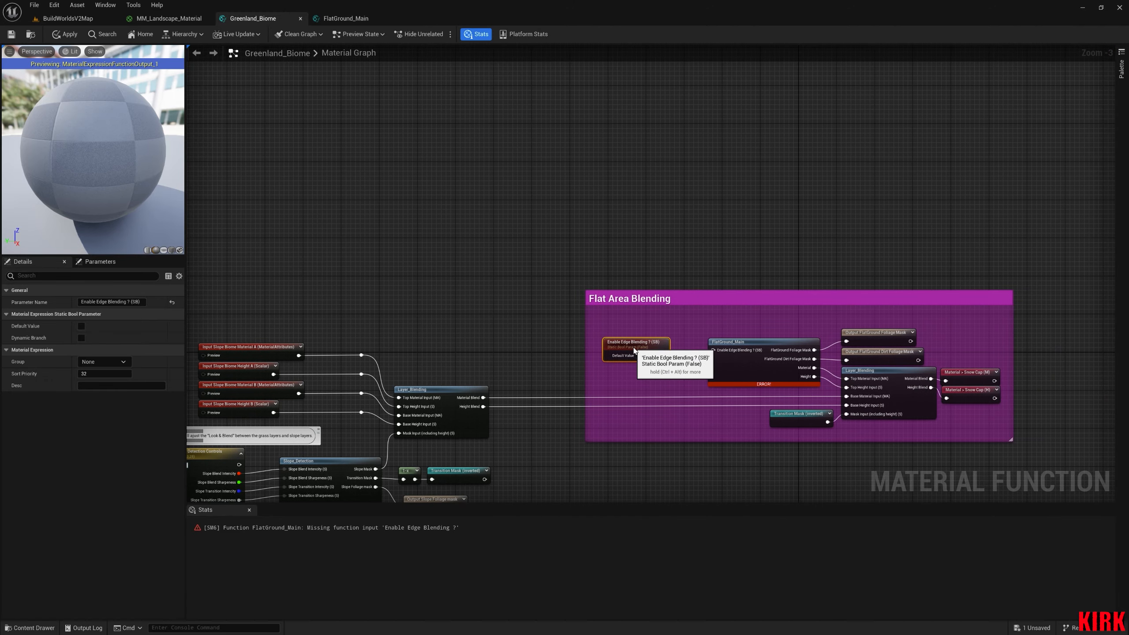
# Assign the Enable Edge Blending ? (SB) parameter to the group "0 - Important Material Switches".
pyautogui.scroll(3, 684, 347)
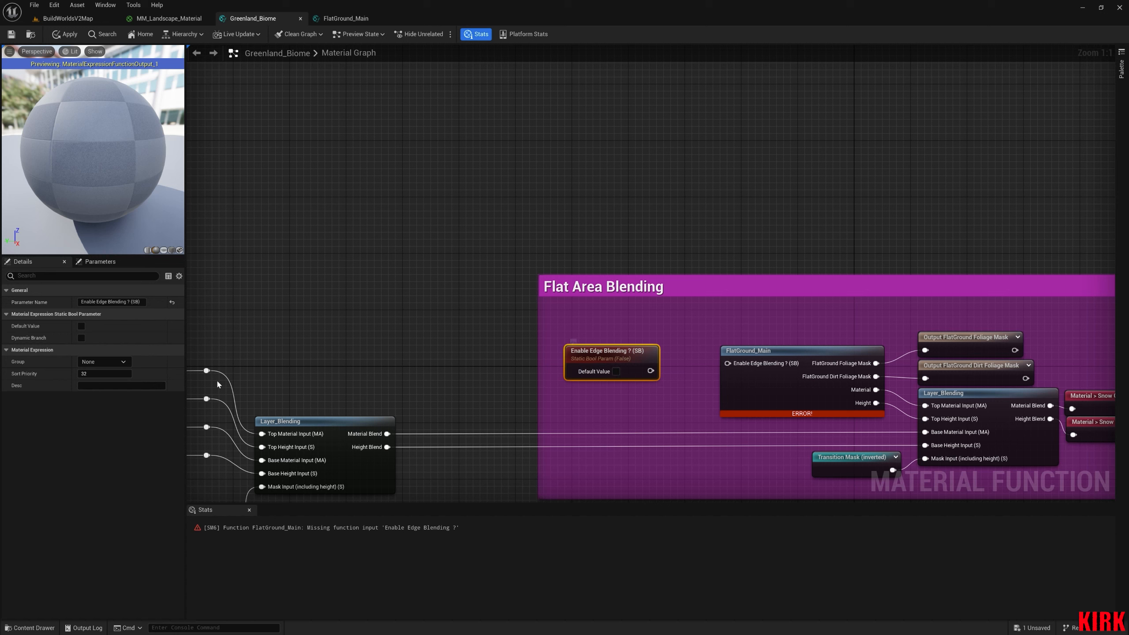
pyautogui.click(104, 361)
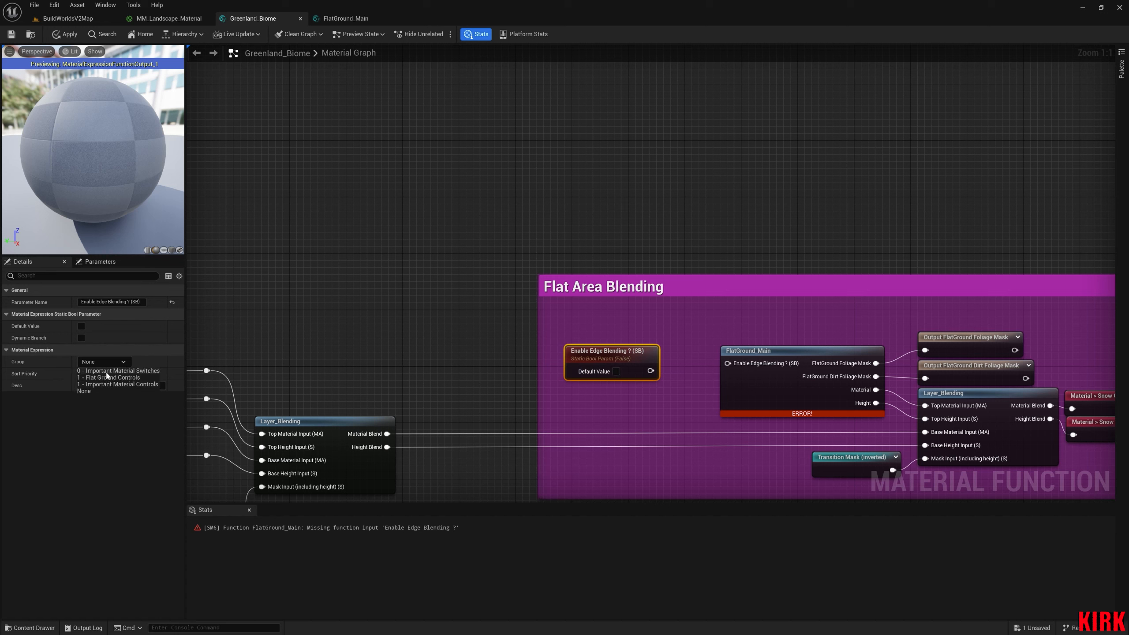
pyautogui.click(106, 372)
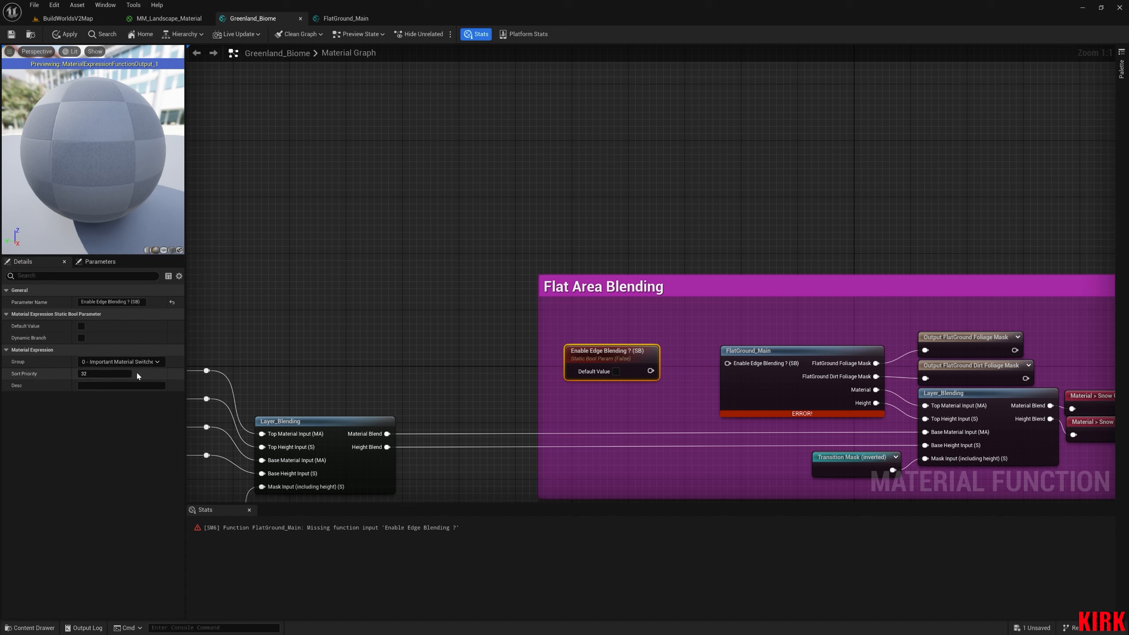
# Connect the Enable Edge Blending ? (SB) parameter to FlatGround_Main's matching input and apply the changes to Greenland_Biome.
pyautogui.moveTo(585, 434); pyautogui.dragTo(697, 338, button='right')
pyautogui.moveTo(432, 384); pyautogui.dragTo(677, 369, button='right')
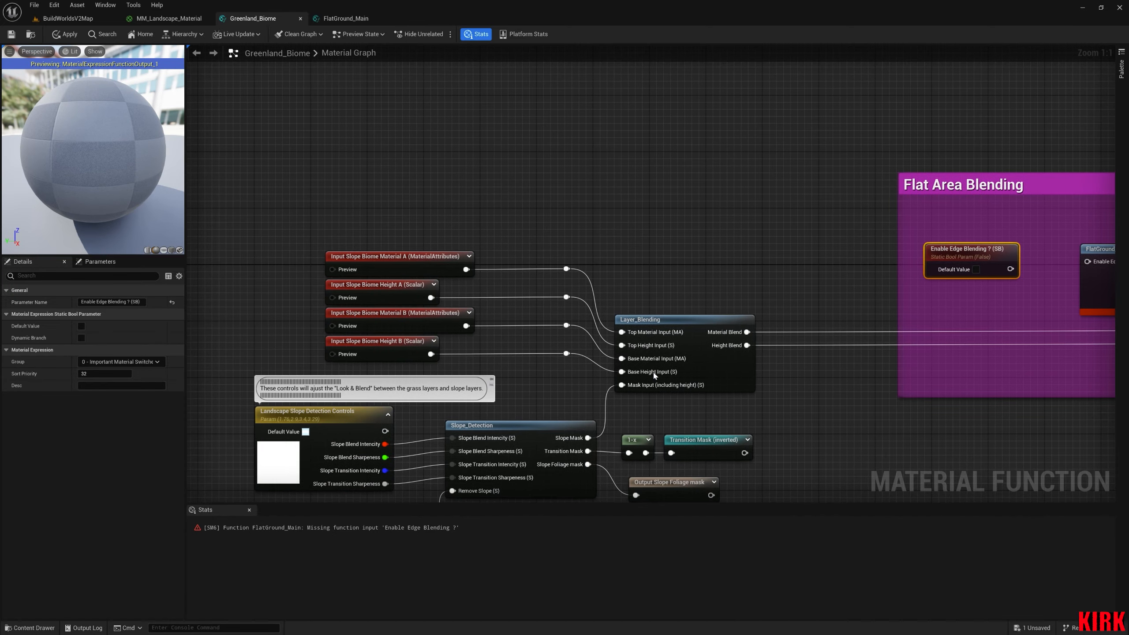
pyautogui.moveTo(771, 399); pyautogui.dragTo(424, 295, button='right')
pyautogui.moveTo(697, 219); pyautogui.dragTo(482, 299, button='right')
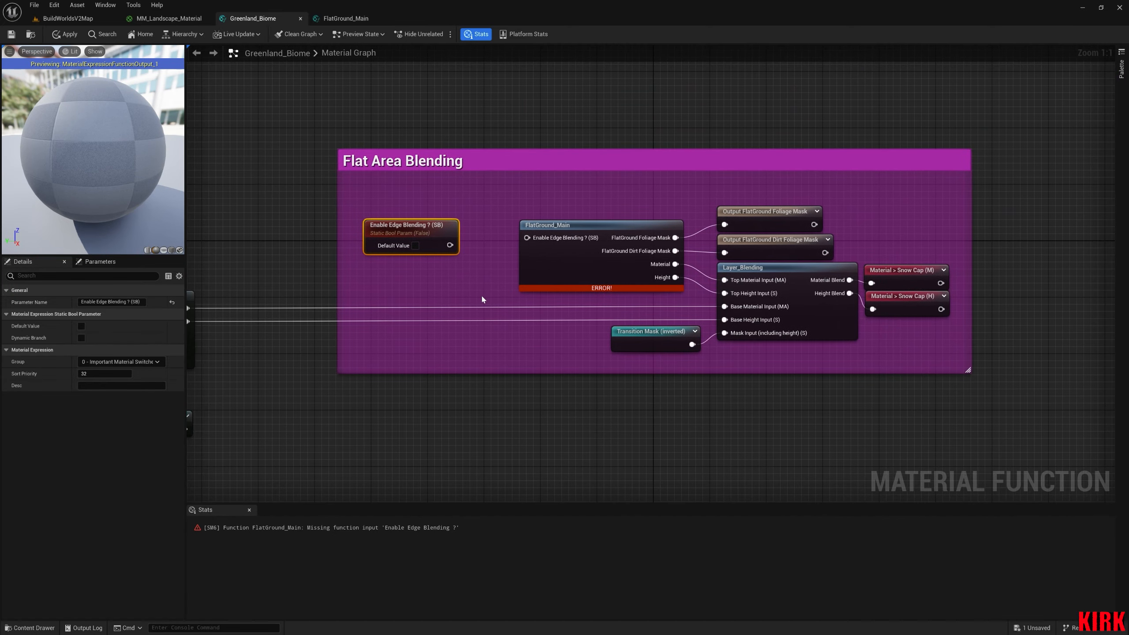
pyautogui.moveTo(437, 251); pyautogui.dragTo(526, 237)
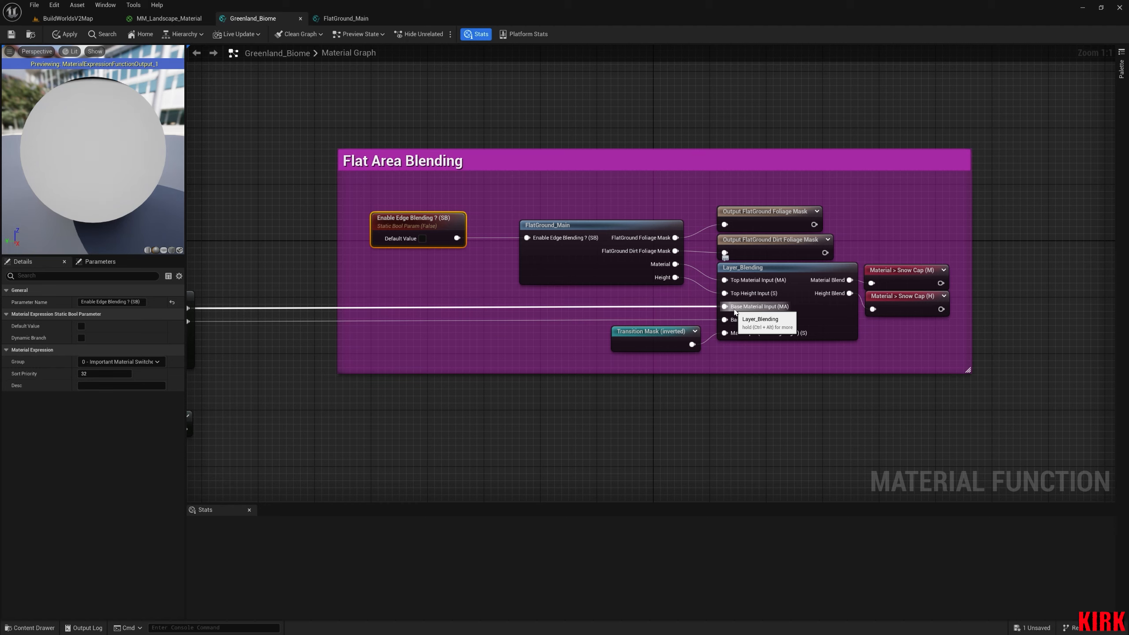
pyautogui.moveTo(434, 222); pyautogui.dragTo(526, 237)
pyautogui.scroll(-2, 527, 238)
pyautogui.moveTo(526, 238); pyautogui.dragTo(401, 207, button='right')
pyautogui.click(65, 35)
# Review the parameter groups of Greenland_Biome with the name column widened, checking where the edge blending switches are listed.
pyautogui.click(30, 628)
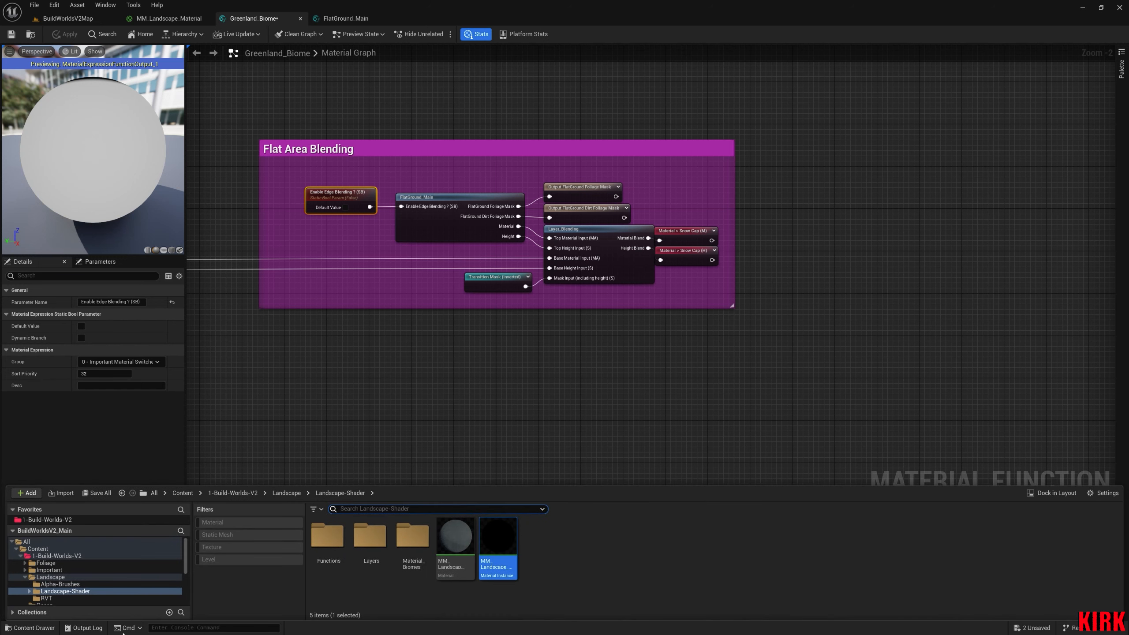
pyautogui.click(378, 399)
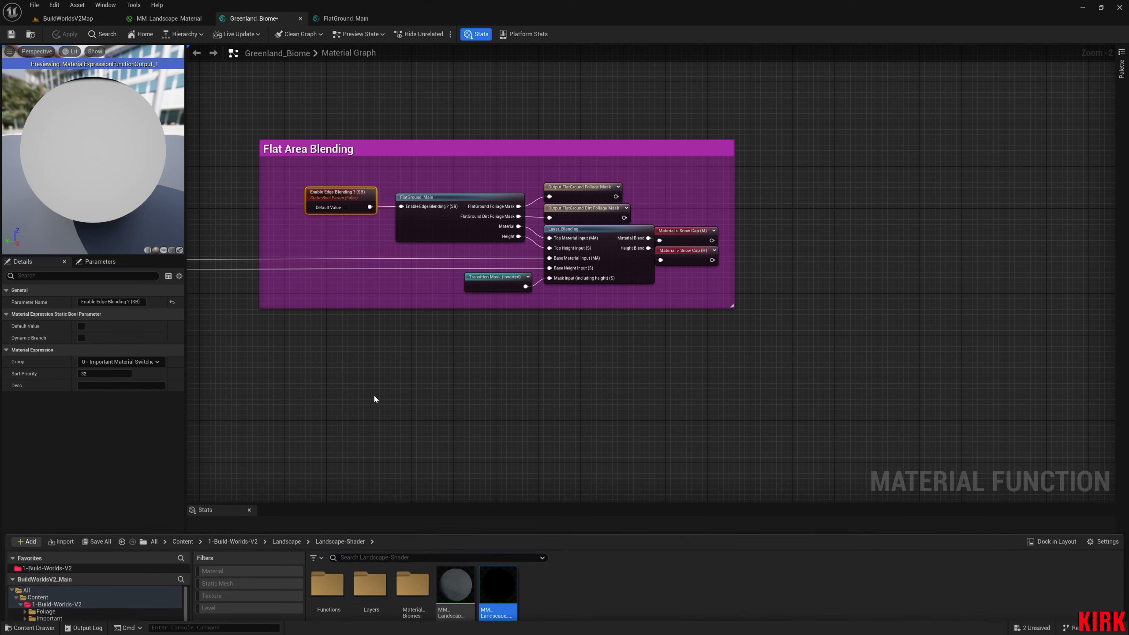
pyautogui.click(100, 261)
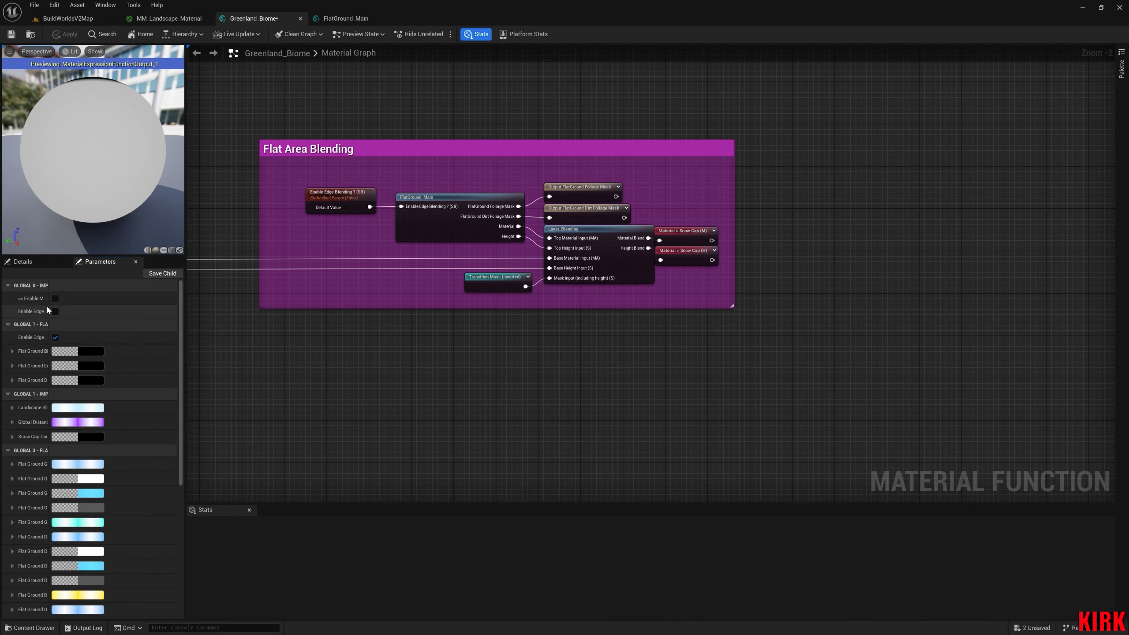
pyautogui.moveTo(48, 309); pyautogui.dragTo(120, 311)
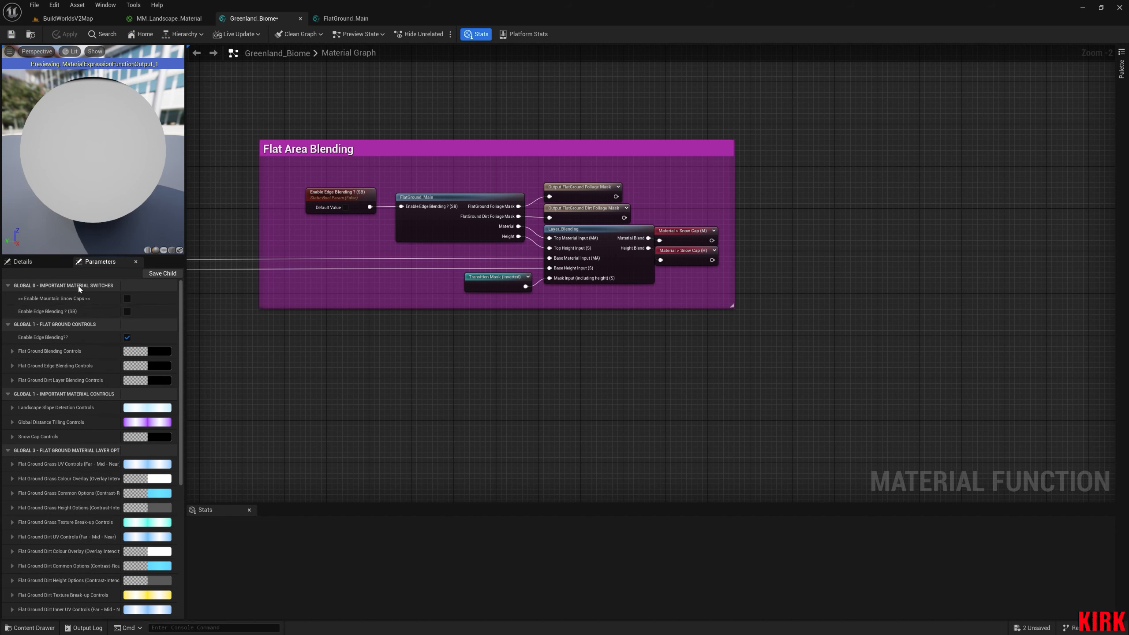
pyautogui.click(23, 262)
# Open the landscape material instance, widen its parameter name column and enable the override for Enable Edge Blending ? (SB).
pyautogui.click(31, 628)
pyautogui.doubleClick(490, 528)
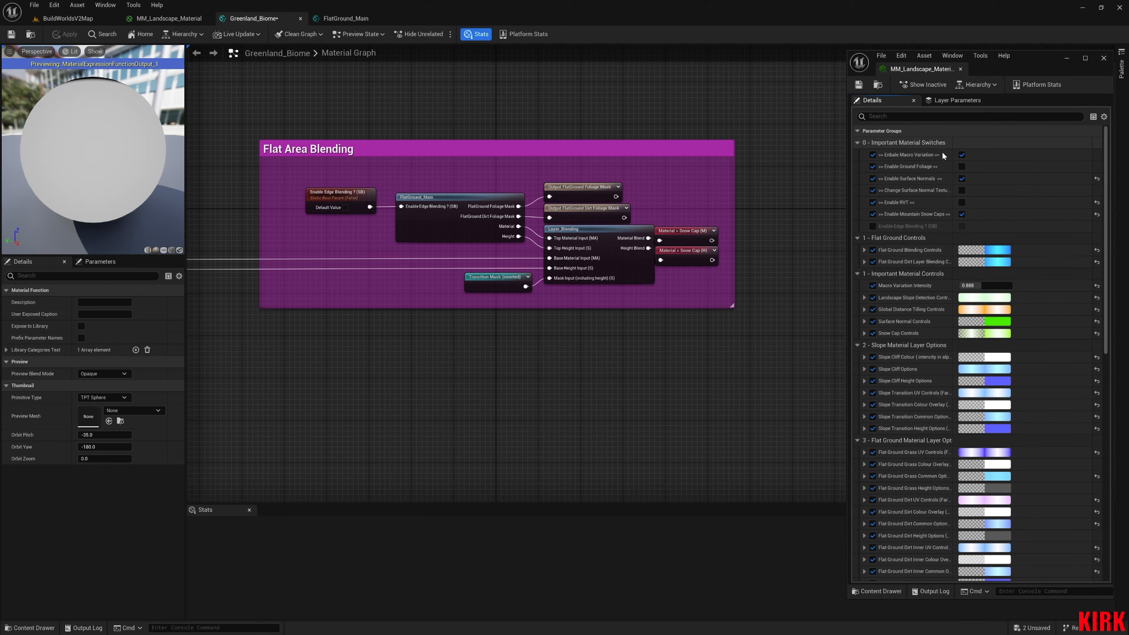
pyautogui.moveTo(954, 226); pyautogui.dragTo(979, 226)
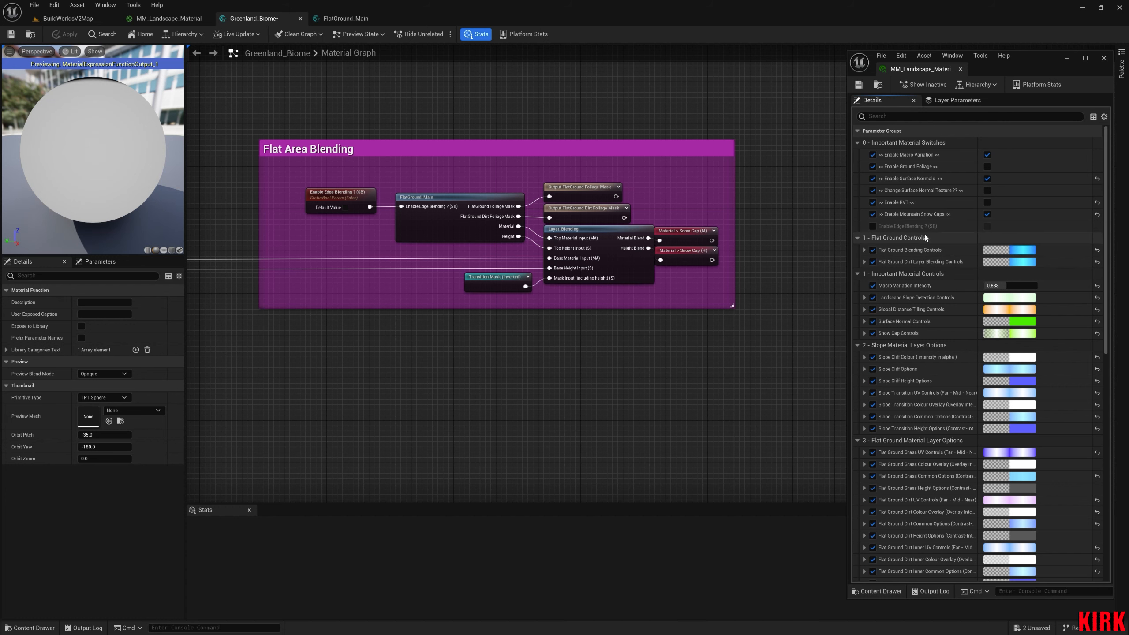
pyautogui.click(872, 226)
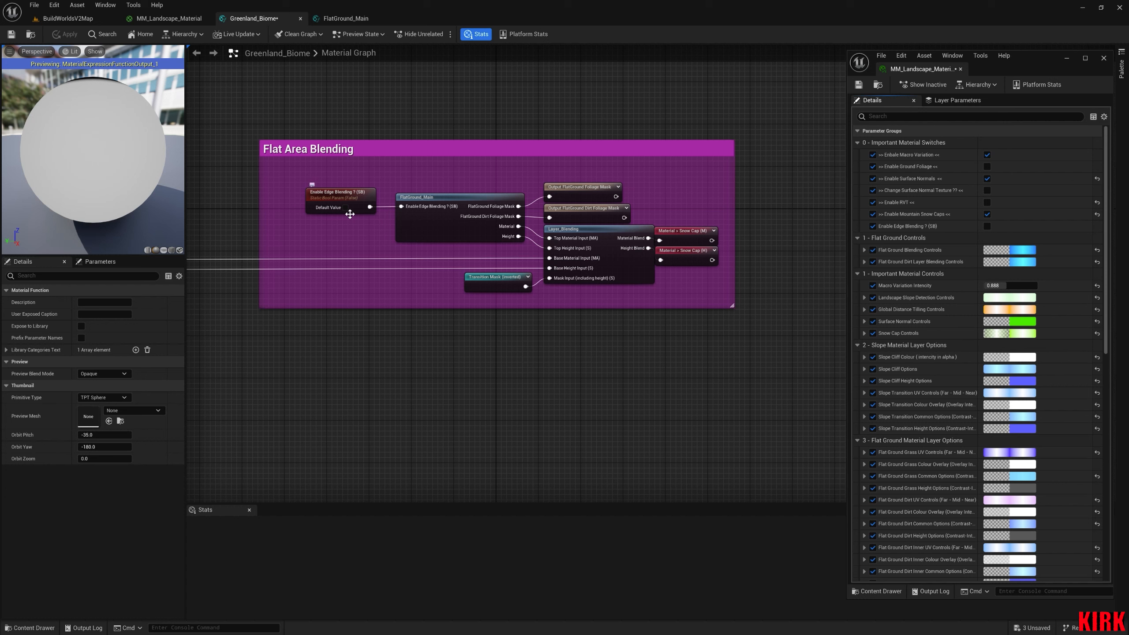
# Open Greenland_Biome from its Auto Material node in MM_Landscape_Material and examine the Flat Area Blending section.
pyautogui.click(169, 19)
pyautogui.moveTo(387, 266); pyautogui.dragTo(600, 313, button='right')
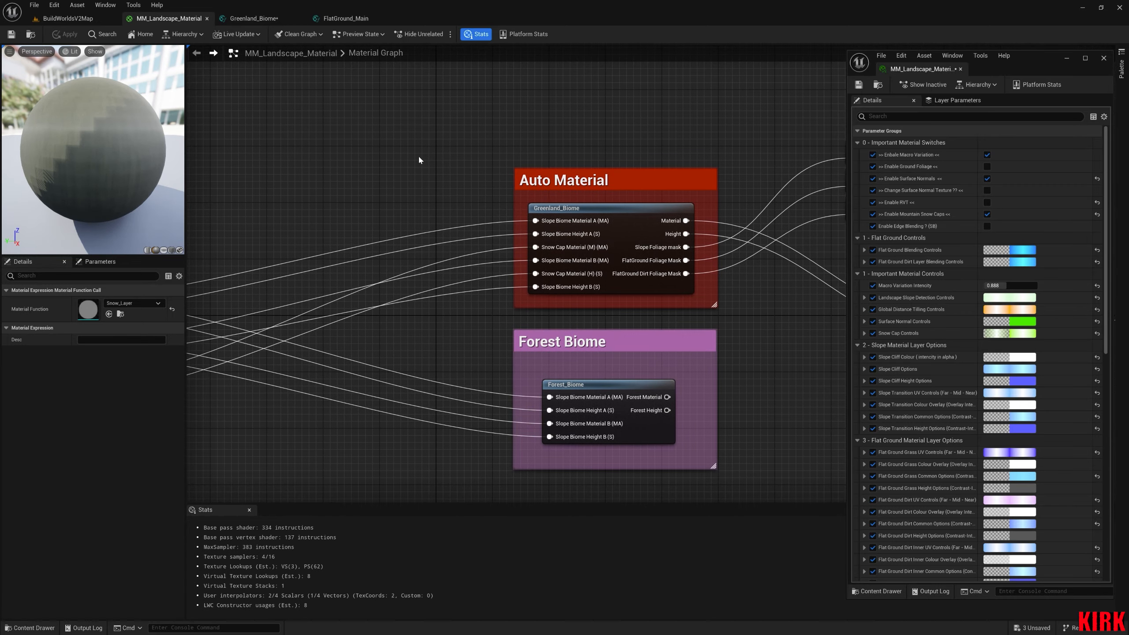
pyautogui.moveTo(441, 298); pyautogui.dragTo(328, 295, button='right')
pyautogui.click(525, 229)
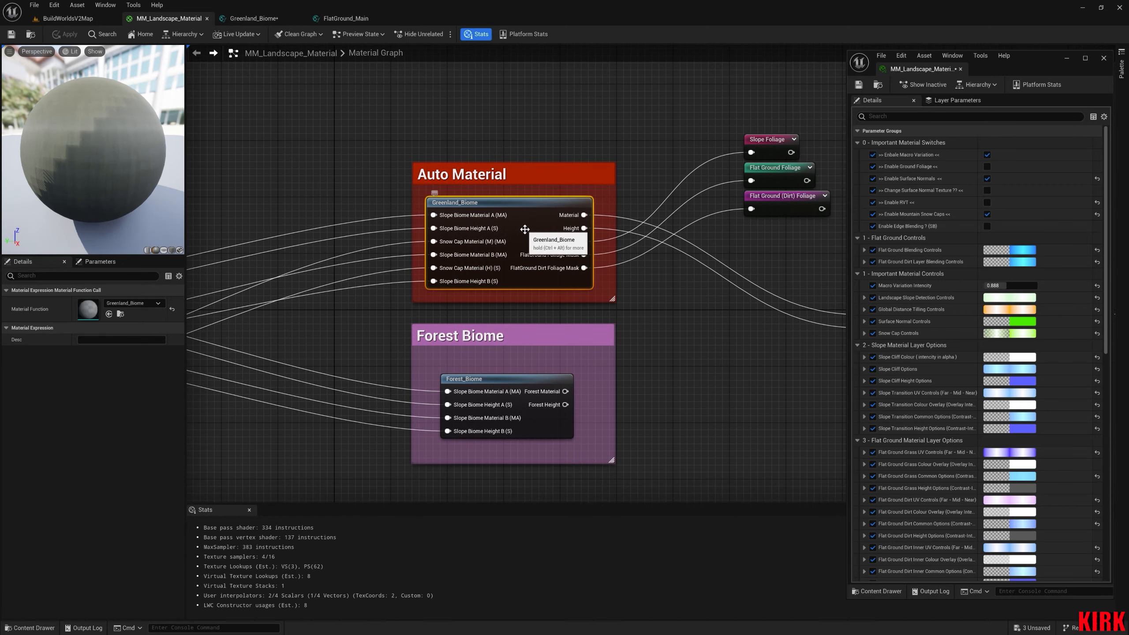
pyautogui.doubleClick(525, 229)
pyautogui.moveTo(555, 217); pyautogui.dragTo(645, 219, button='right')
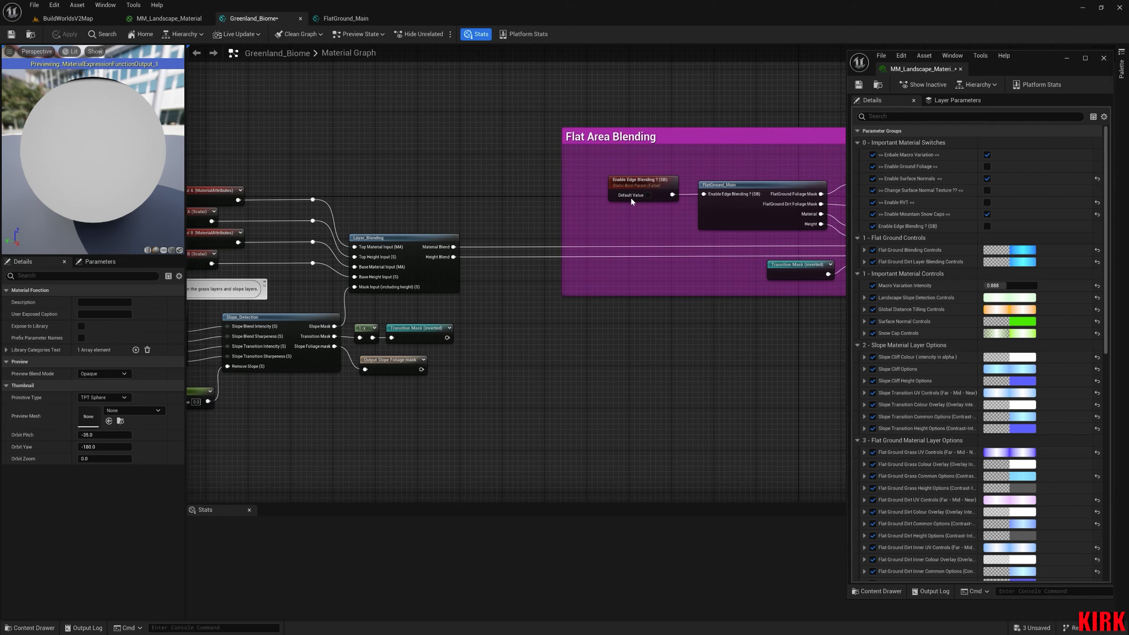
pyautogui.moveTo(577, 274); pyautogui.dragTo(356, 318, button='right')
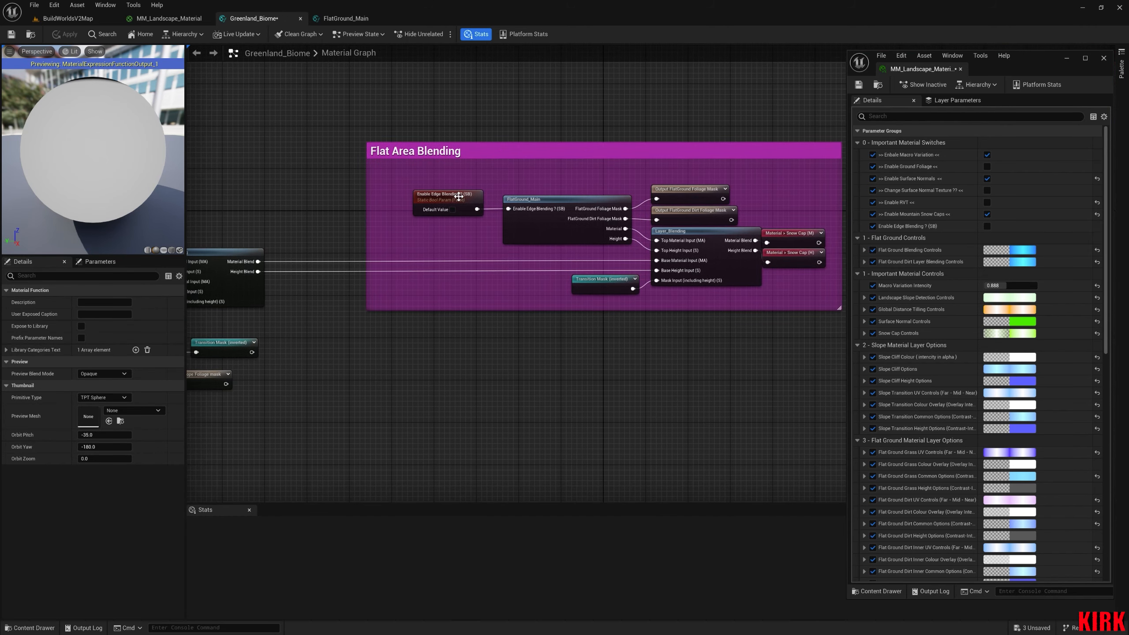
# Rename the edge blending switch parameter in Flat Area Blending to ">> Enable Edge Blending ? <<".
pyautogui.click(453, 196)
pyautogui.doubleClick(135, 301)
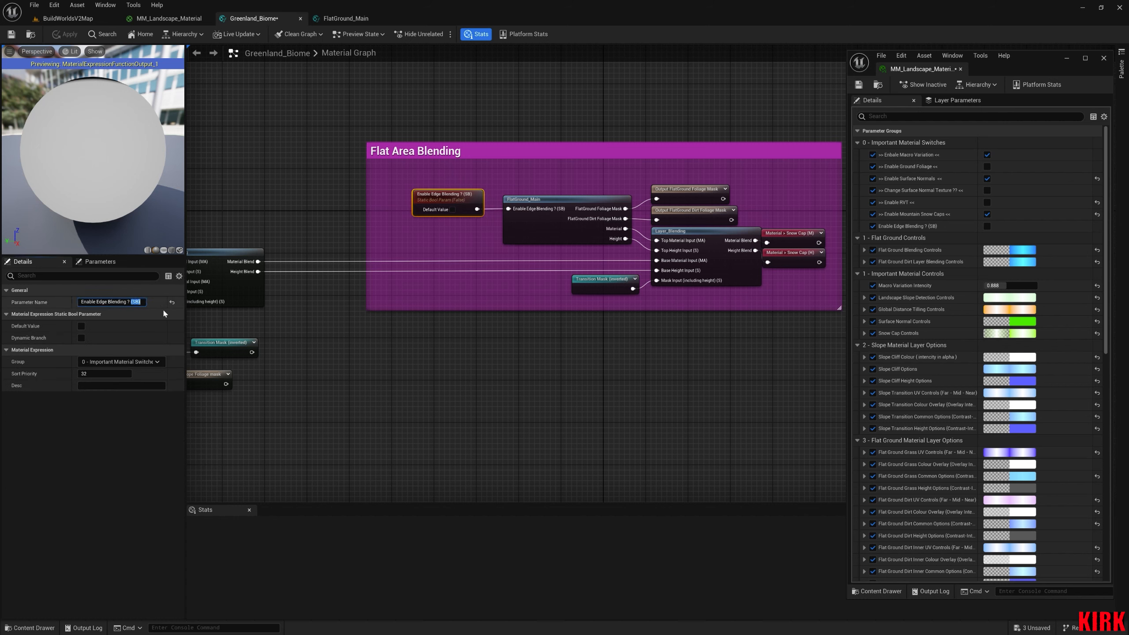
pyautogui.press('BackSpace')
pyautogui.write('<<')
pyautogui.press('Left')
pyautogui.press('Left')
pyautogui.press('Left')
pyautogui.press('Left')
pyautogui.press('Left')
pyautogui.press('Left')
pyautogui.press('Left')
pyautogui.press('Left')
pyautogui.press('Left')
pyautogui.press('Left')
pyautogui.press('Left')
pyautogui.press('Left')
pyautogui.press('Left')
pyautogui.press('Left')
pyautogui.press('Left')
pyautogui.press('Left')
pyautogui.press('Left')
pyautogui.press('Left')
pyautogui.press('Left')
pyautogui.press('Left')
pyautogui.write('>>')
pyautogui.press('Return')
pyautogui.click(467, 378)
pyautogui.moveTo(466, 378); pyautogui.dragTo(370, 382, button='right')
# Apply the changes to Greenland_Biome and turn on the edge blending switch in the landscape material instance.
pyautogui.click(65, 35)
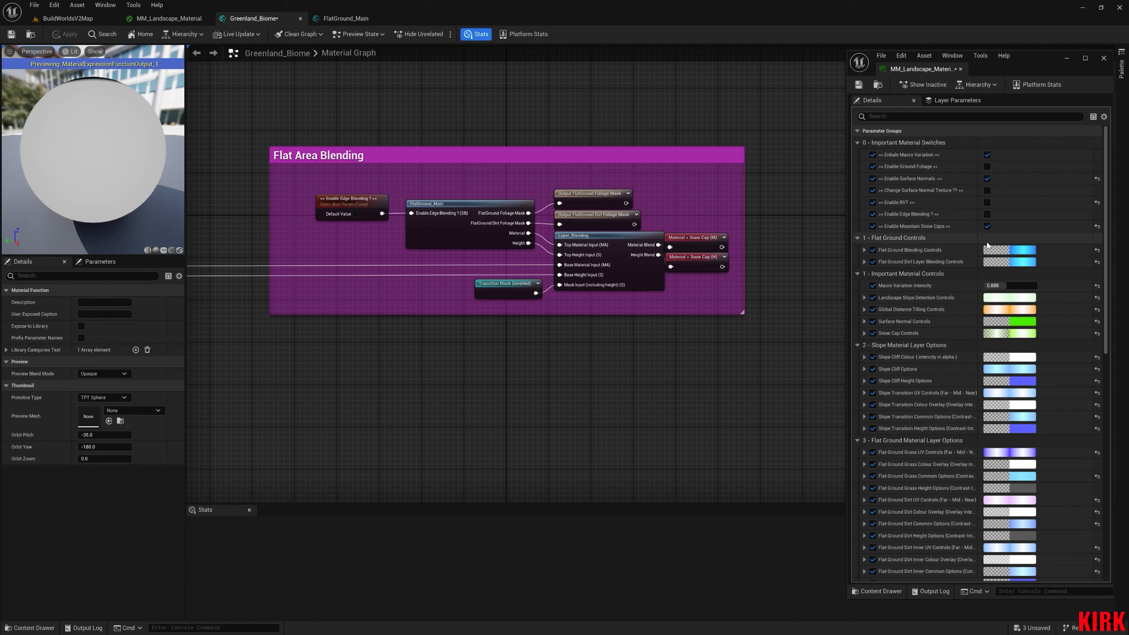
pyautogui.click(988, 216)
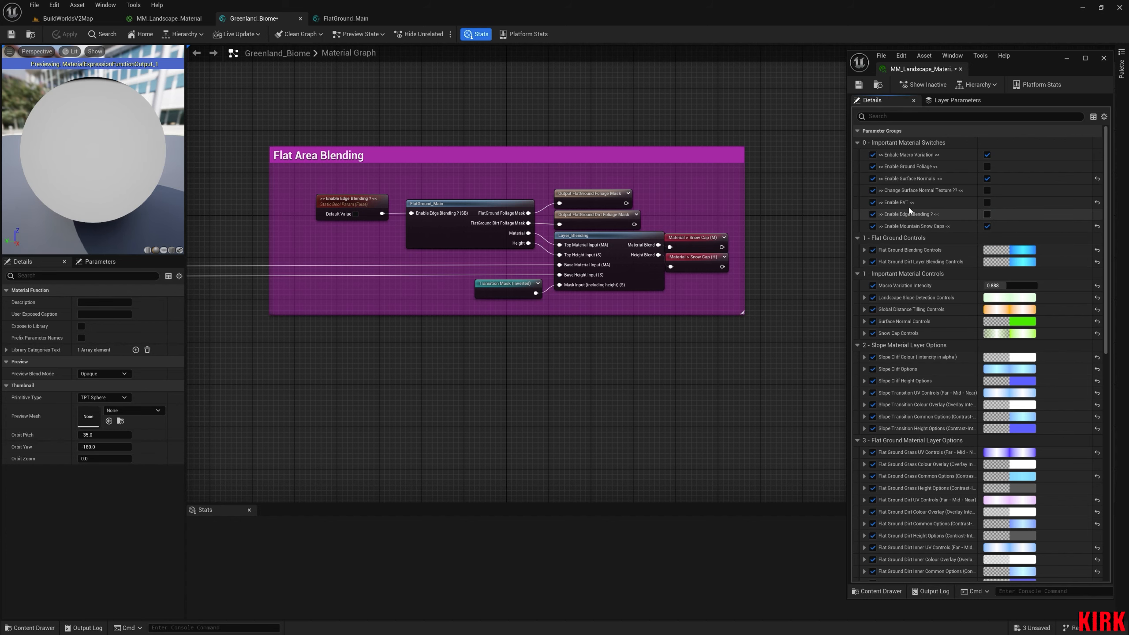
pyautogui.click(986, 214)
# Move the slope blending nodes further away from Flat Area Blending and wrap them in a comment titled "Slope Detection".
pyautogui.moveTo(625, 343); pyautogui.dragTo(655, 244, button='right')
pyautogui.scroll(-2, 693, 346)
pyautogui.moveTo(552, 237); pyautogui.dragTo(624, 240, button='right')
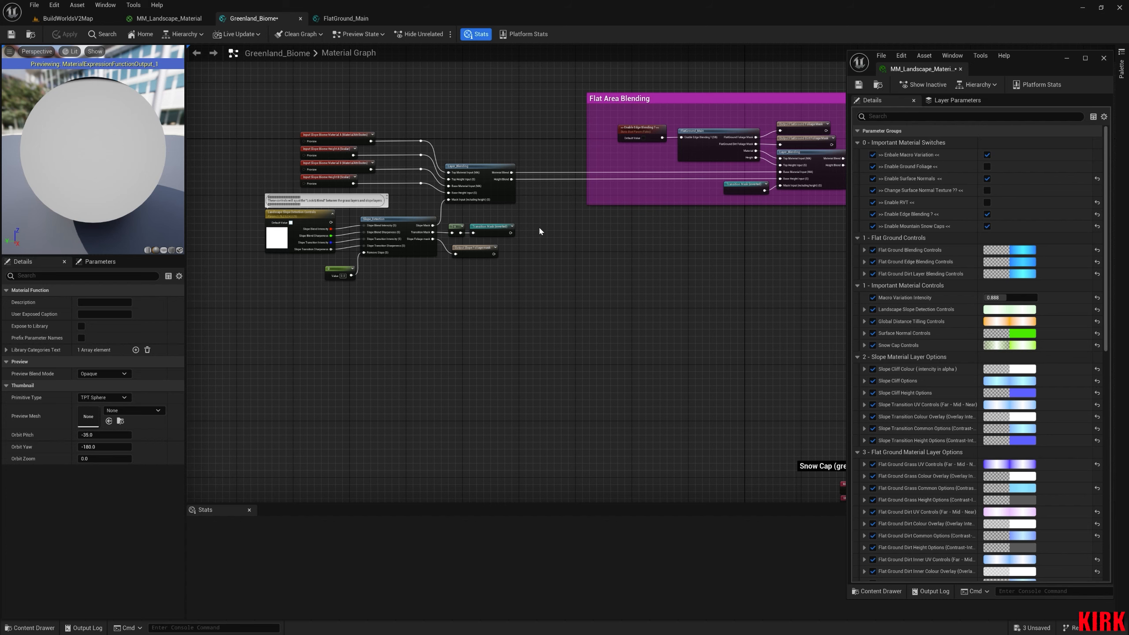
pyautogui.scroll(3, 438, 200)
pyautogui.moveTo(423, 218); pyautogui.dragTo(501, 224, button='right')
pyautogui.scroll(-2, 507, 231)
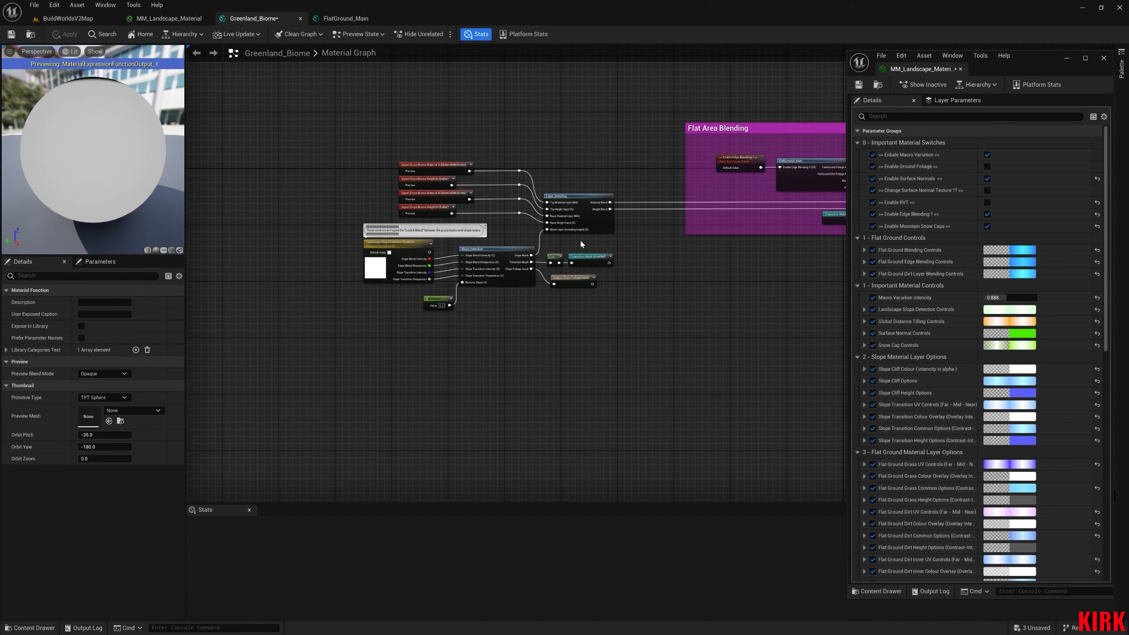
pyautogui.moveTo(624, 138); pyautogui.dragTo(296, 323)
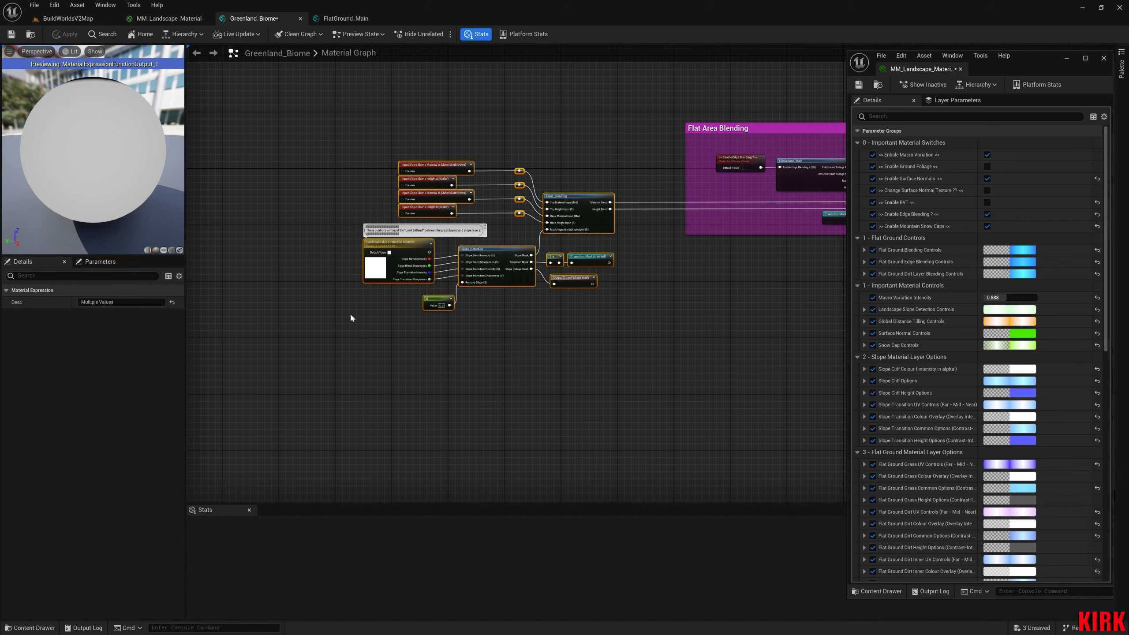
pyautogui.moveTo(569, 202); pyautogui.dragTo(400, 241)
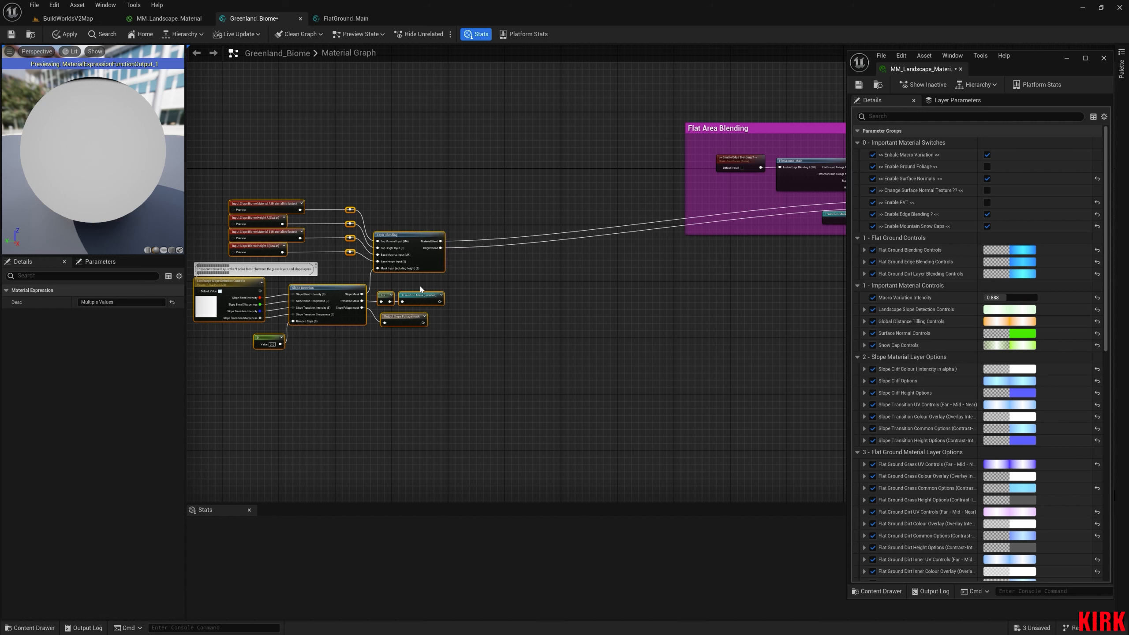
pyautogui.write('c')
pyautogui.write('Sl')
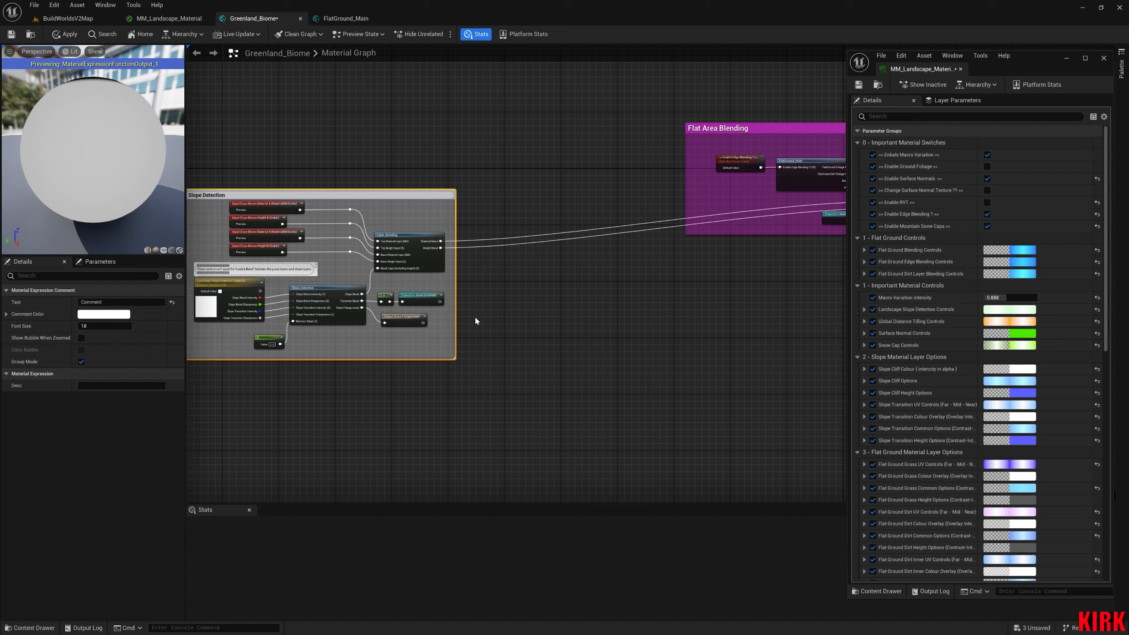
# Set the Slope Detection comment's font size to 25 and its colour to teal.
pyautogui.click(104, 328)
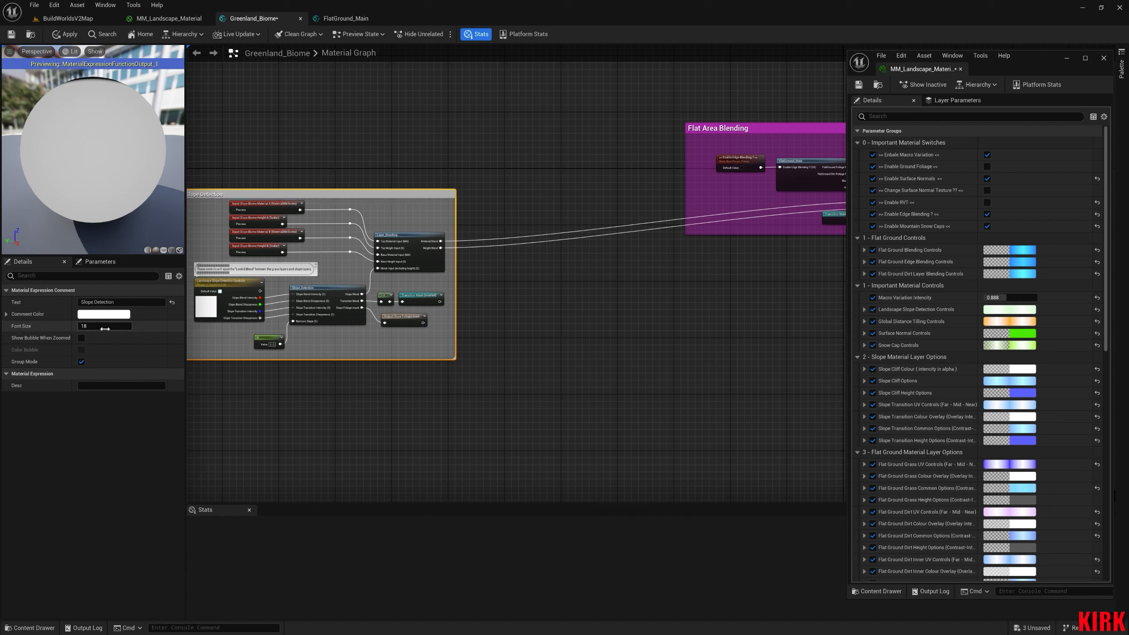
pyautogui.write('25')
pyautogui.click(104, 314)
pyautogui.moveTo(370, 424); pyautogui.dragTo(479, 408, button='right')
pyautogui.click(479, 409)
# Extend the Slope Detection comment's edges around its nodes and align the four Slope Biome input nodes with the Landscape Slope Detection Controls.
pyautogui.moveTo(484, 173); pyautogui.dragTo(485, 162)
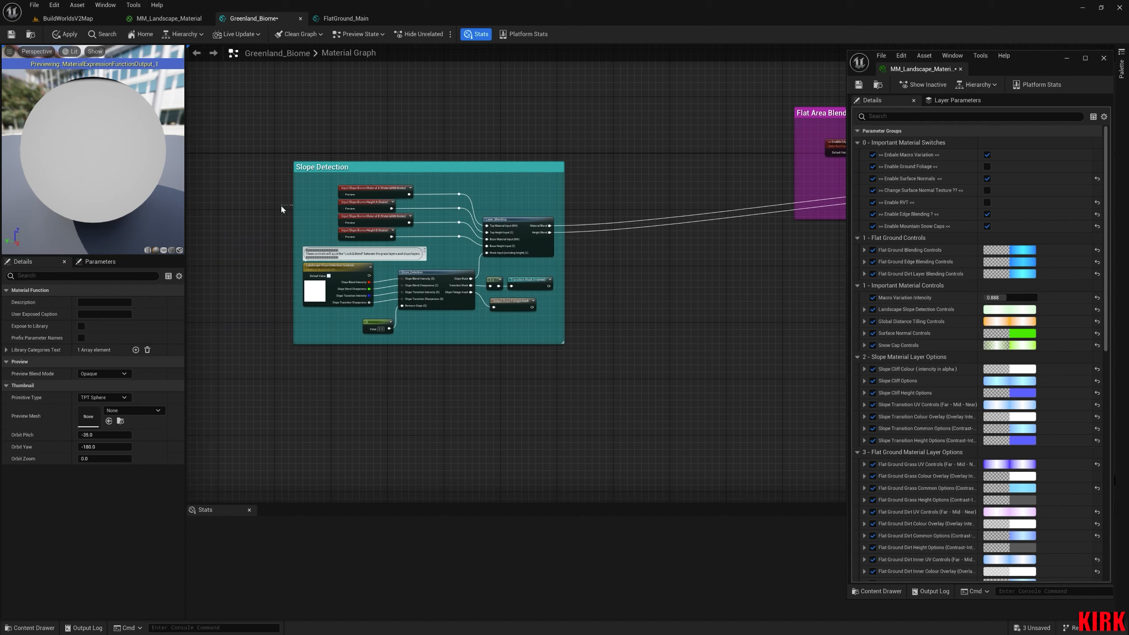
pyautogui.moveTo(294, 215); pyautogui.dragTo(283, 215)
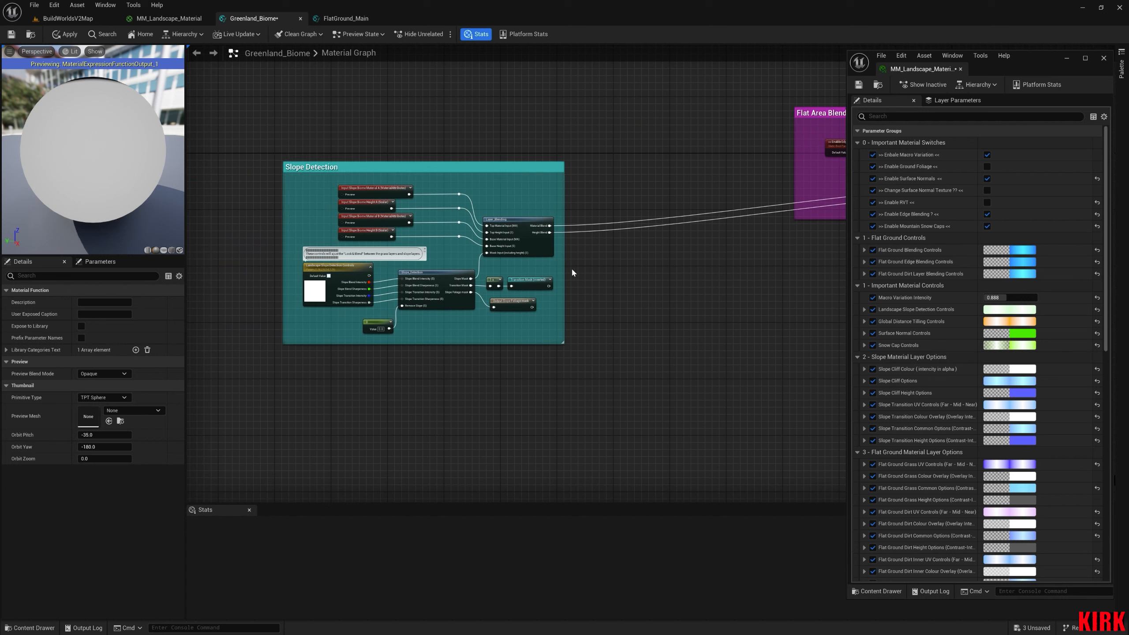
pyautogui.moveTo(563, 268); pyautogui.dragTo(589, 271)
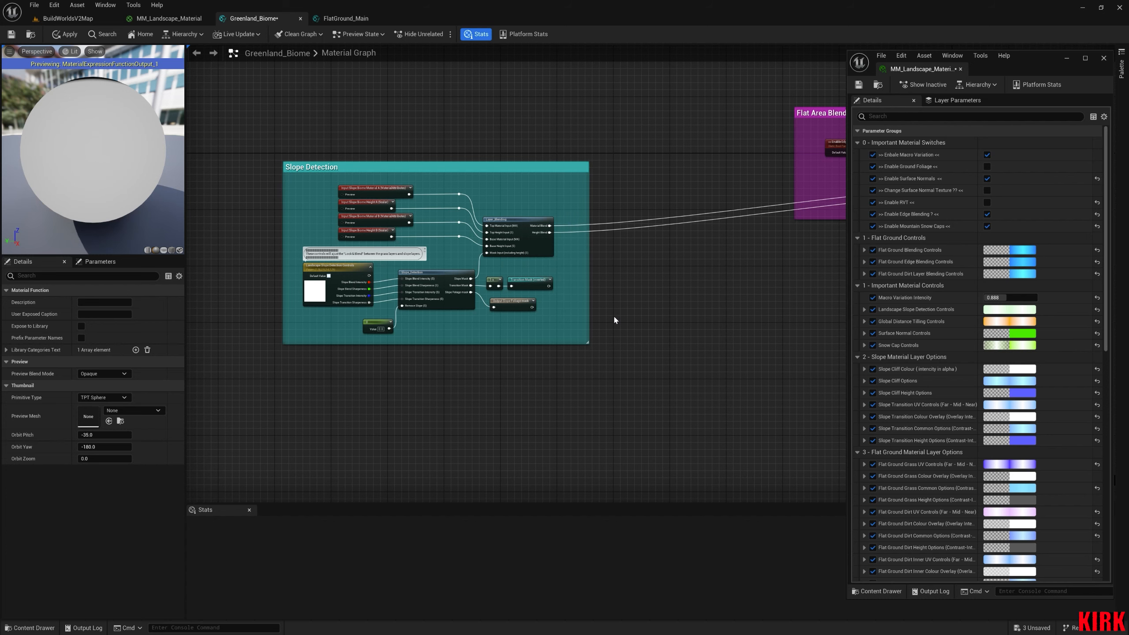
pyautogui.scroll(4, 381, 206)
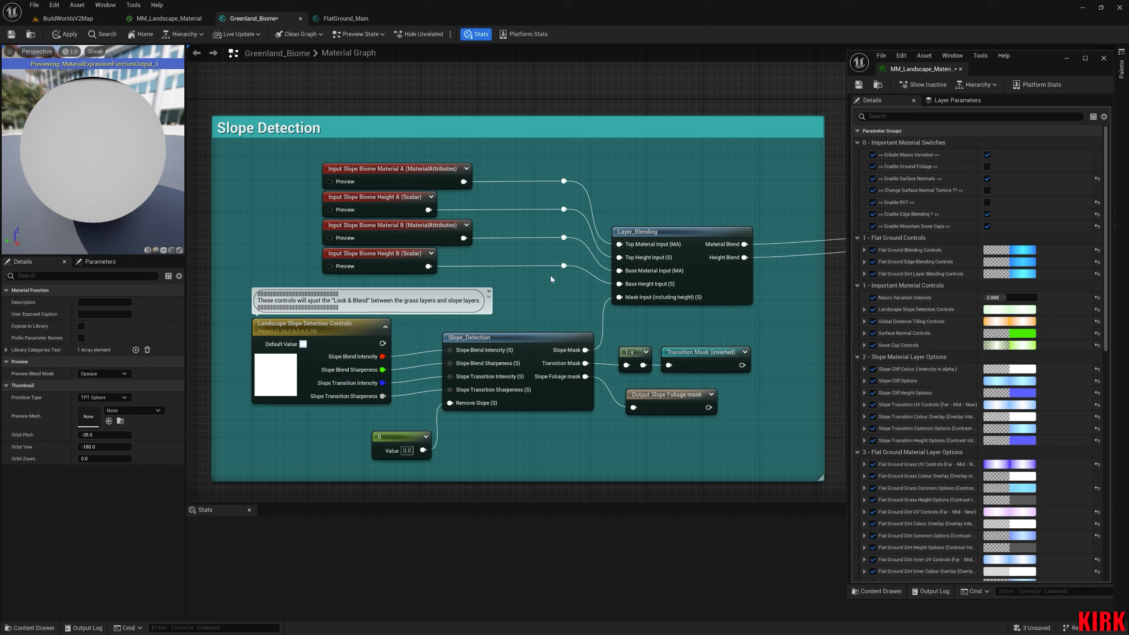
pyautogui.moveTo(308, 167); pyautogui.dragTo(365, 259)
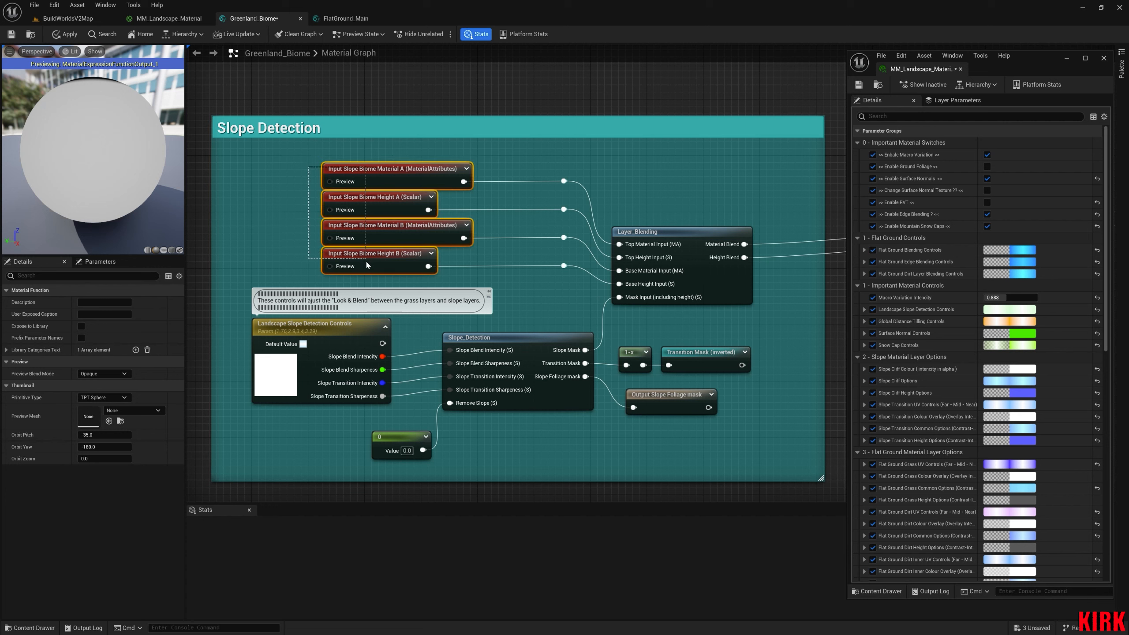
# Compare the graph layouts of MM_Landscape_Material and FlatGround_Main, then return to Greenland_Biome.
pyautogui.click(169, 18)
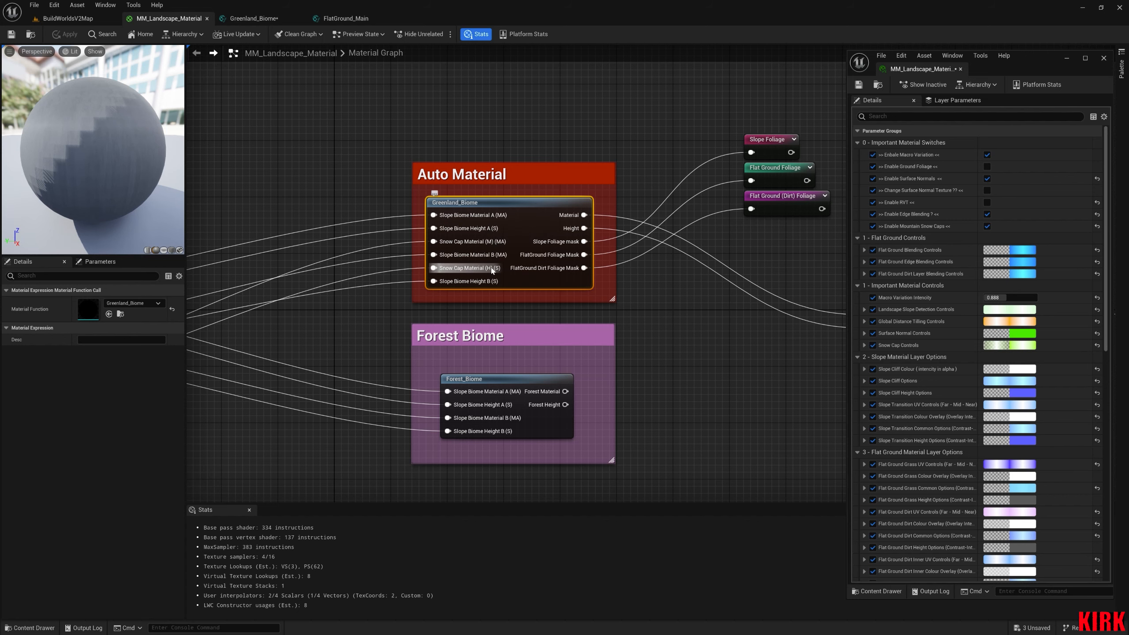
pyautogui.scroll(-5, 491, 269)
pyautogui.scroll(-3, 491, 269)
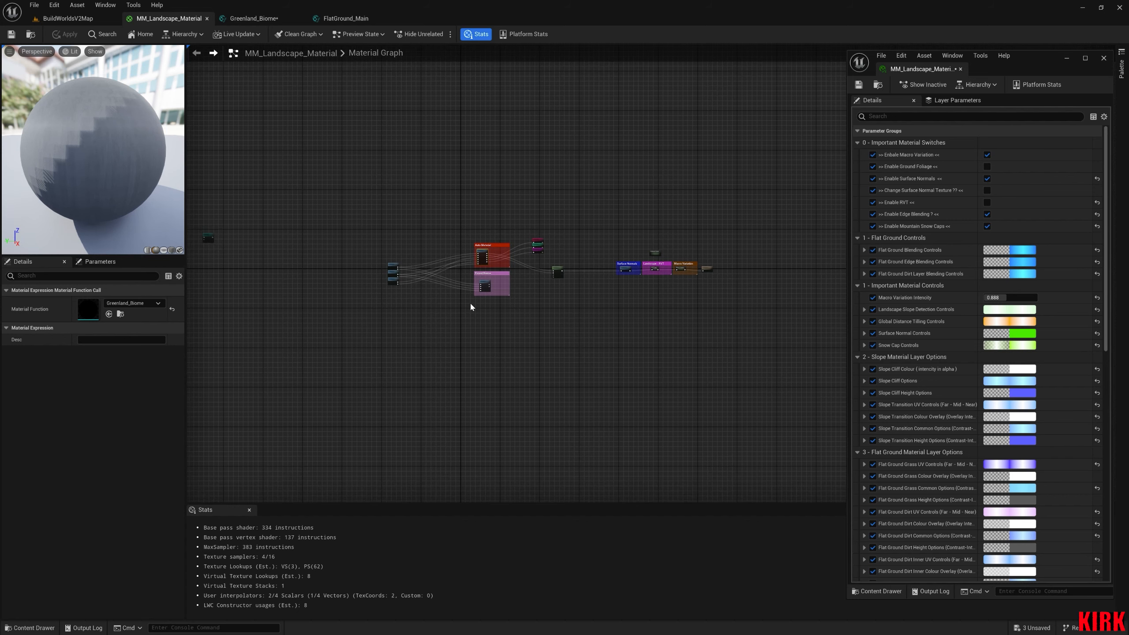
pyautogui.scroll(8, 482, 247)
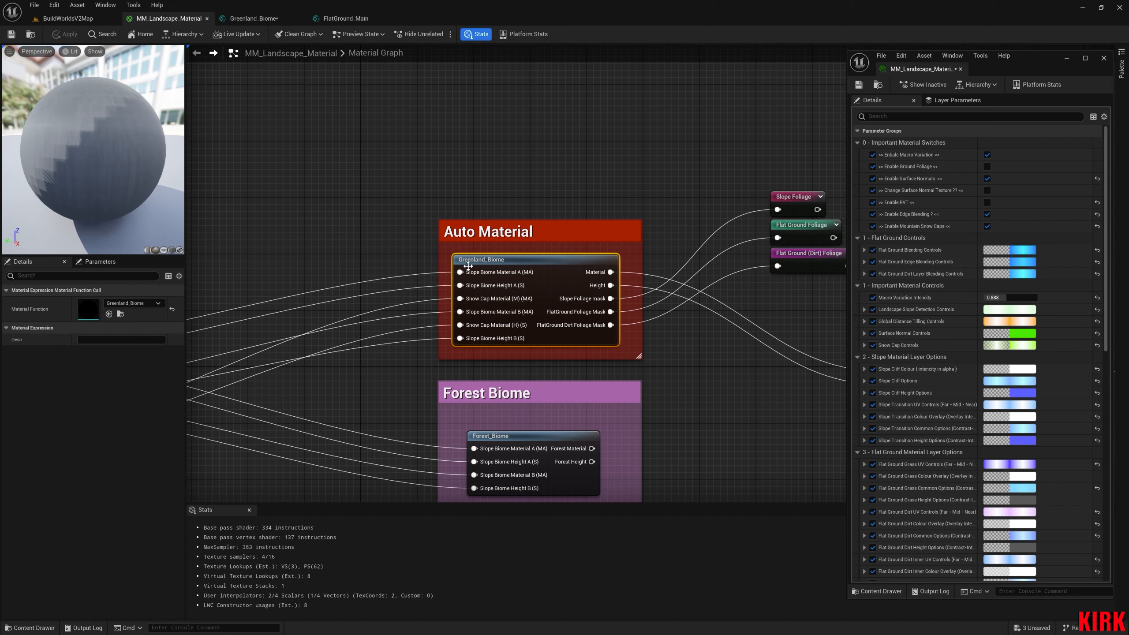
pyautogui.scroll(-2, 501, 248)
pyautogui.scroll(-4, 504, 340)
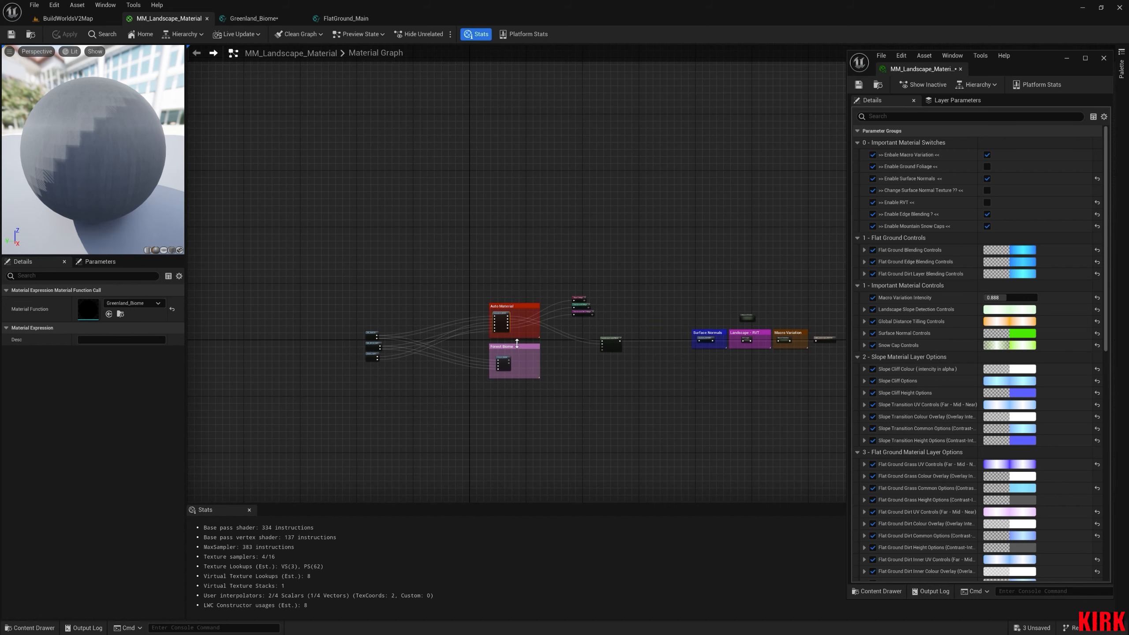
pyautogui.scroll(4, 511, 321)
pyautogui.click(341, 22)
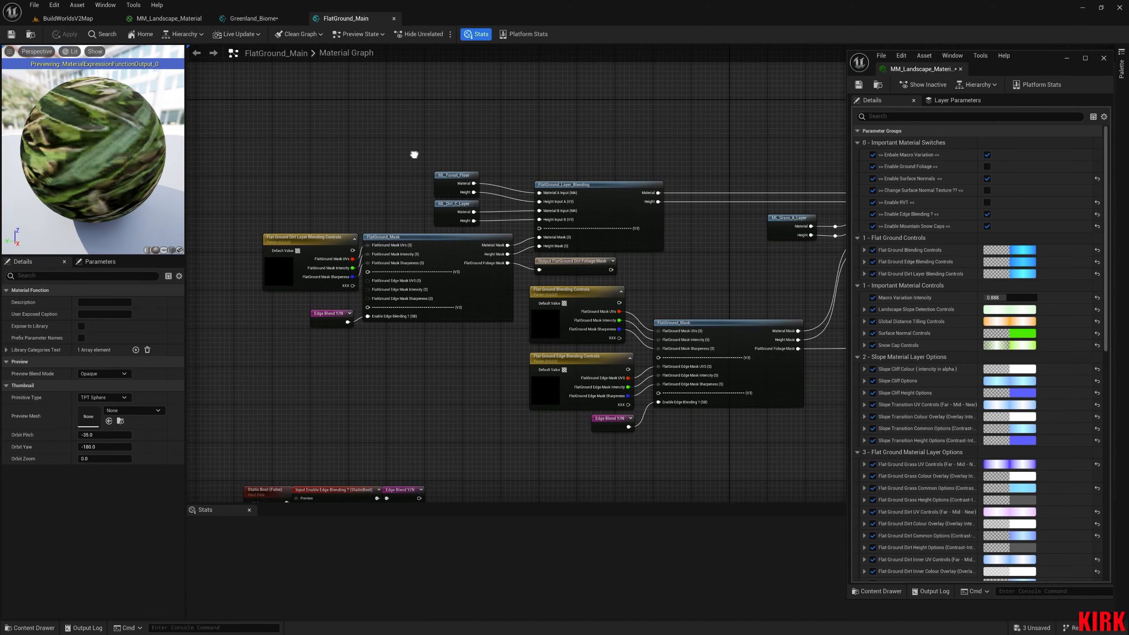
pyautogui.moveTo(416, 156); pyautogui.dragTo(340, 156, button='right')
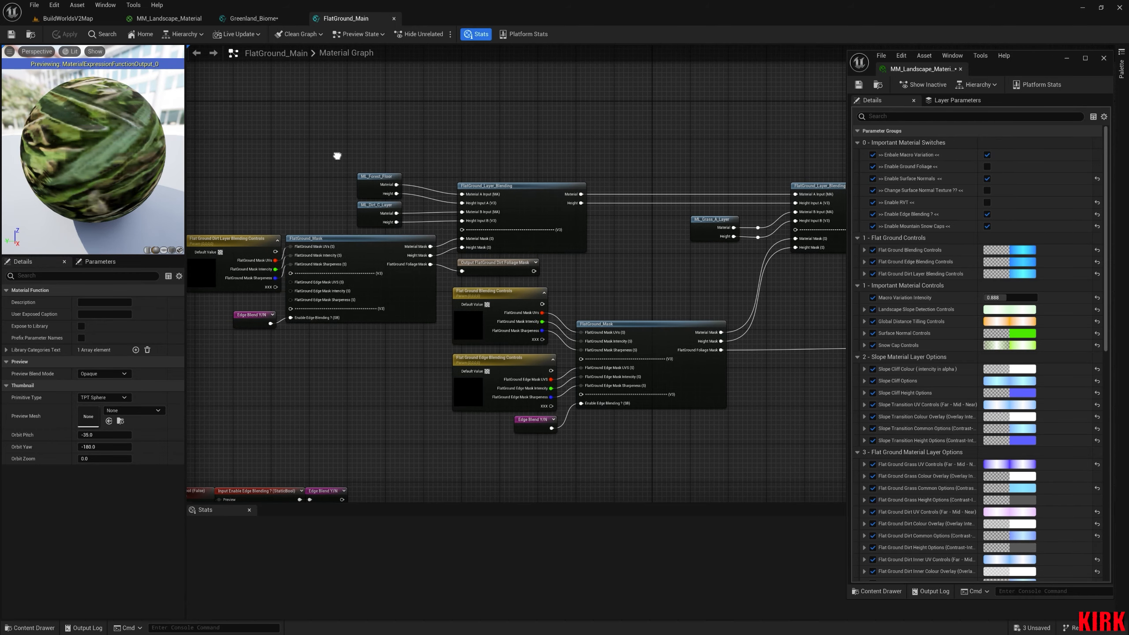
pyautogui.click(267, 18)
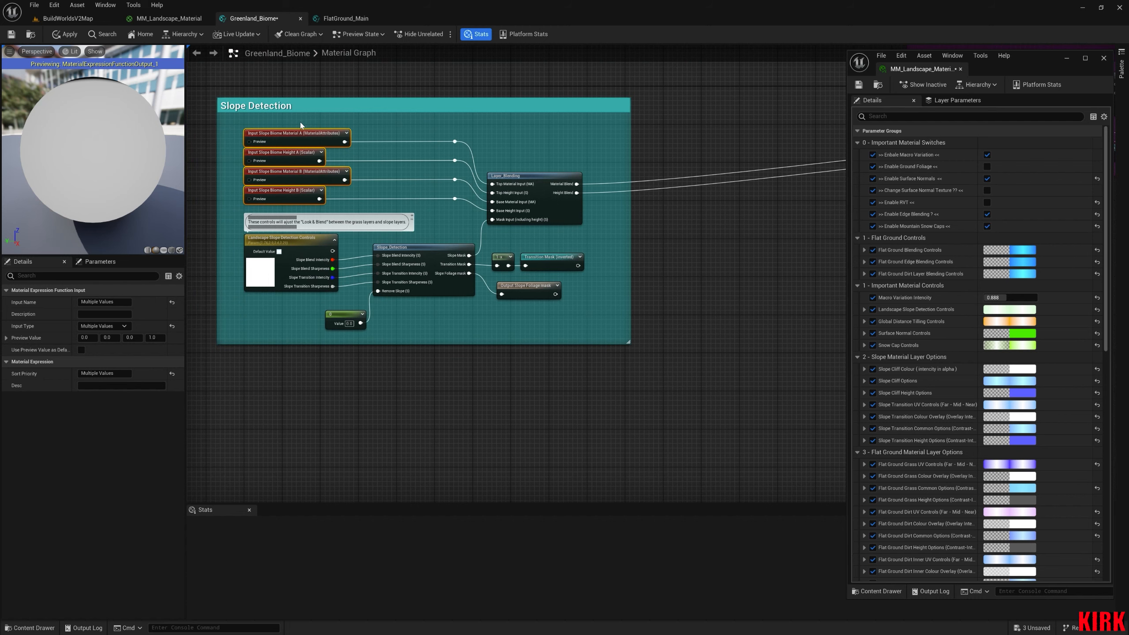
pyautogui.click(532, 357)
# Add a named reroute declaration called "Slope >> Flat Area (M)" to the Material Blend output of Slope Detection's Layer_Blending node.
pyautogui.moveTo(668, 383); pyautogui.dragTo(579, 385, button='right')
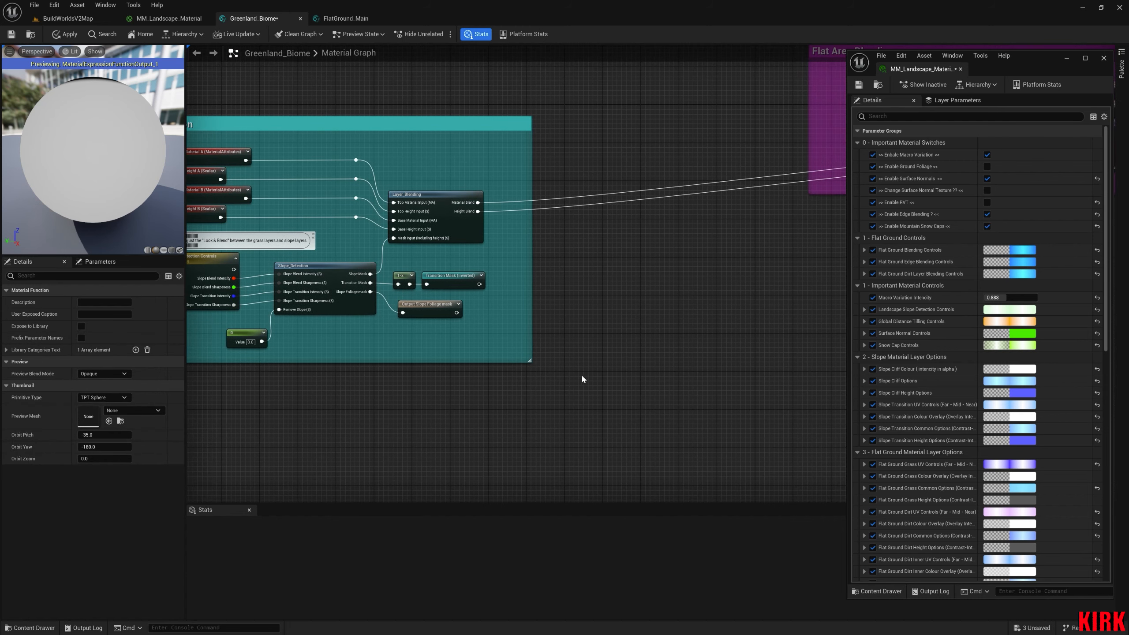
pyautogui.scroll(-2, 612, 345)
pyautogui.moveTo(662, 324); pyautogui.dragTo(470, 291, button='right')
pyautogui.scroll(2, 396, 257)
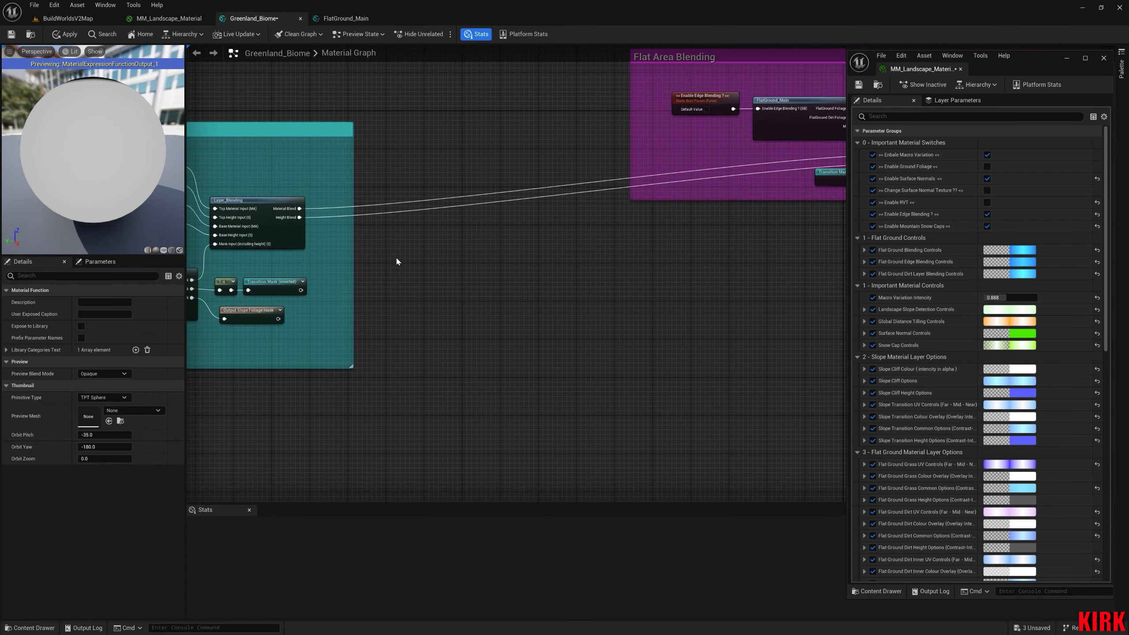
pyautogui.moveTo(300, 208); pyautogui.dragTo(316, 197)
pyautogui.write('rer')
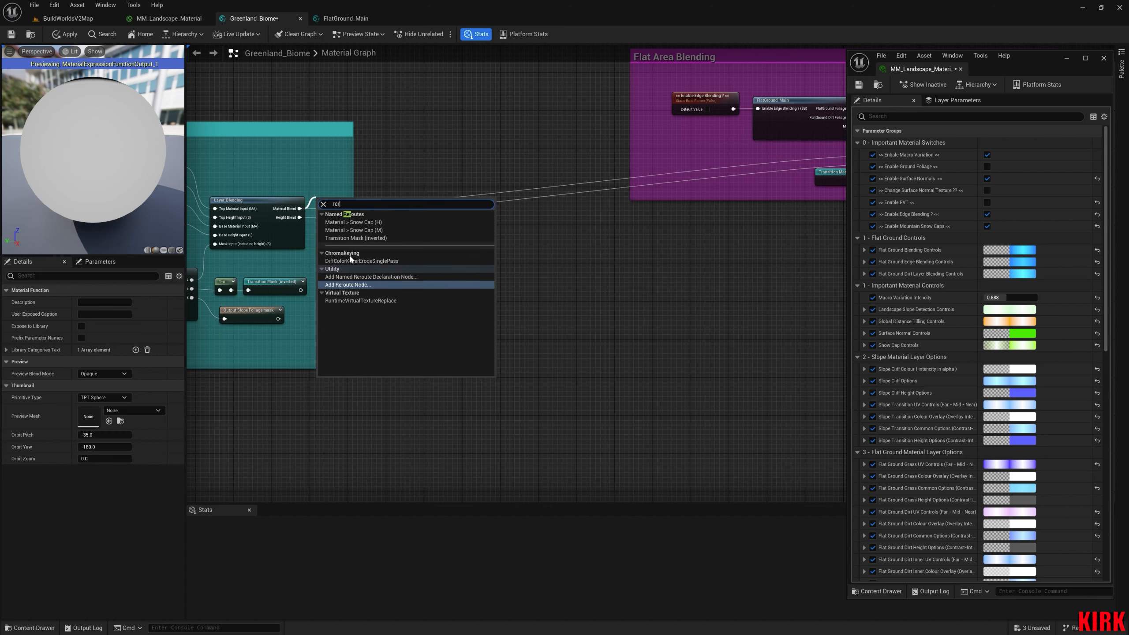
pyautogui.click(364, 276)
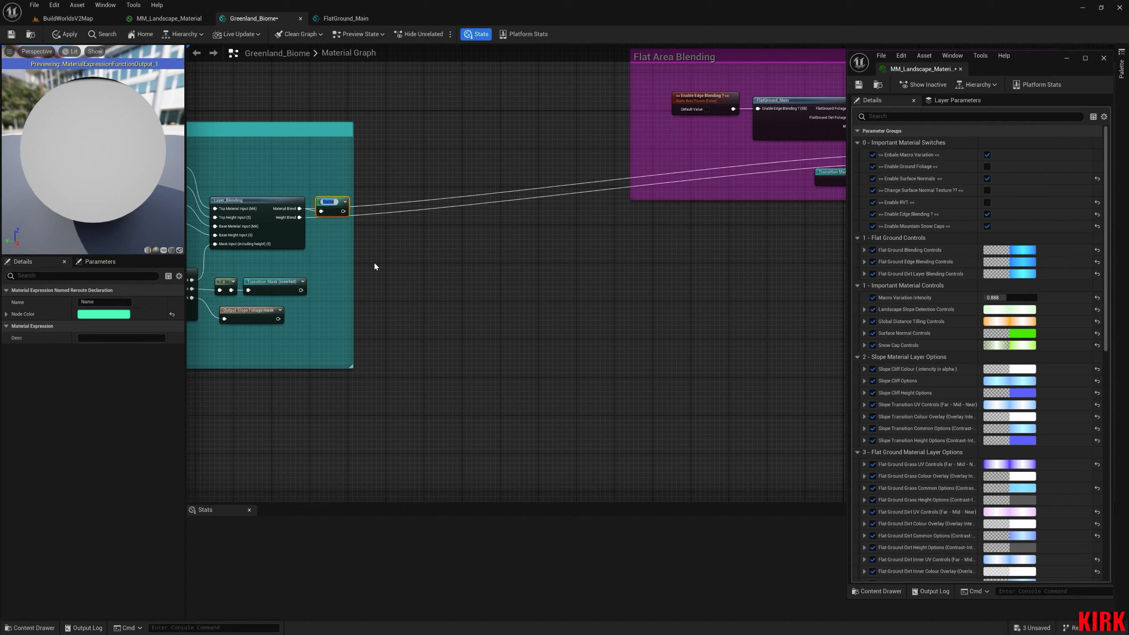
pyautogui.write('Slope >> Flat Area (M)')
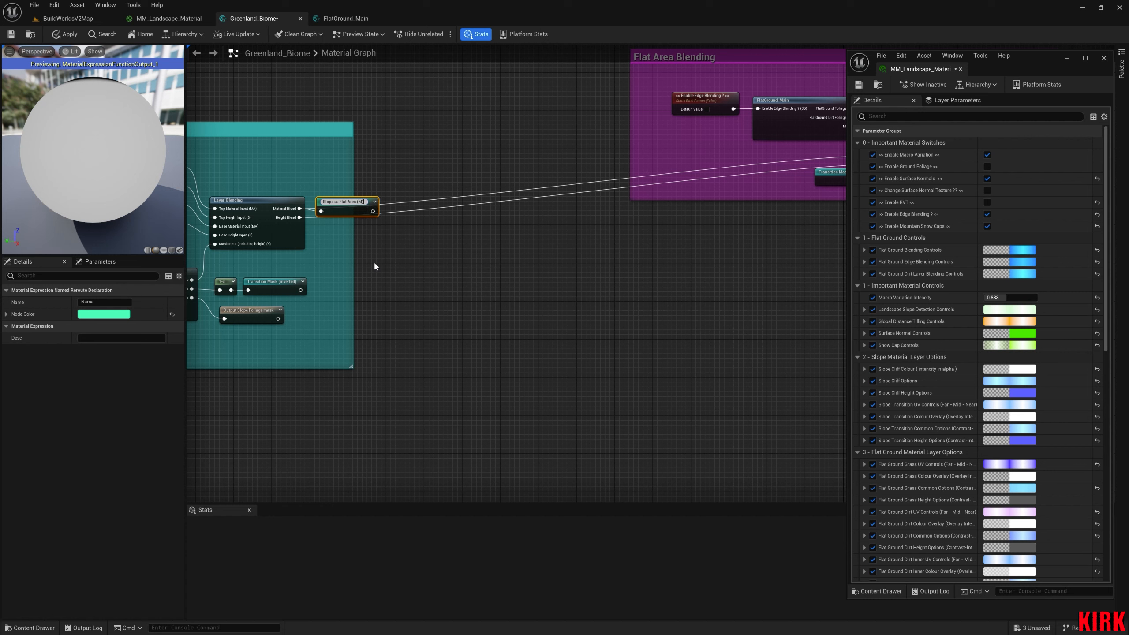
pyautogui.click(373, 245)
# Duplicate the named reroute as "Slope >> Flat Area (H)" and connect Layer_Blending's Height Blend output to it.
pyautogui.moveTo(343, 203); pyautogui.dragTo(334, 228)
pyautogui.hotkey('ctrl', 'd')
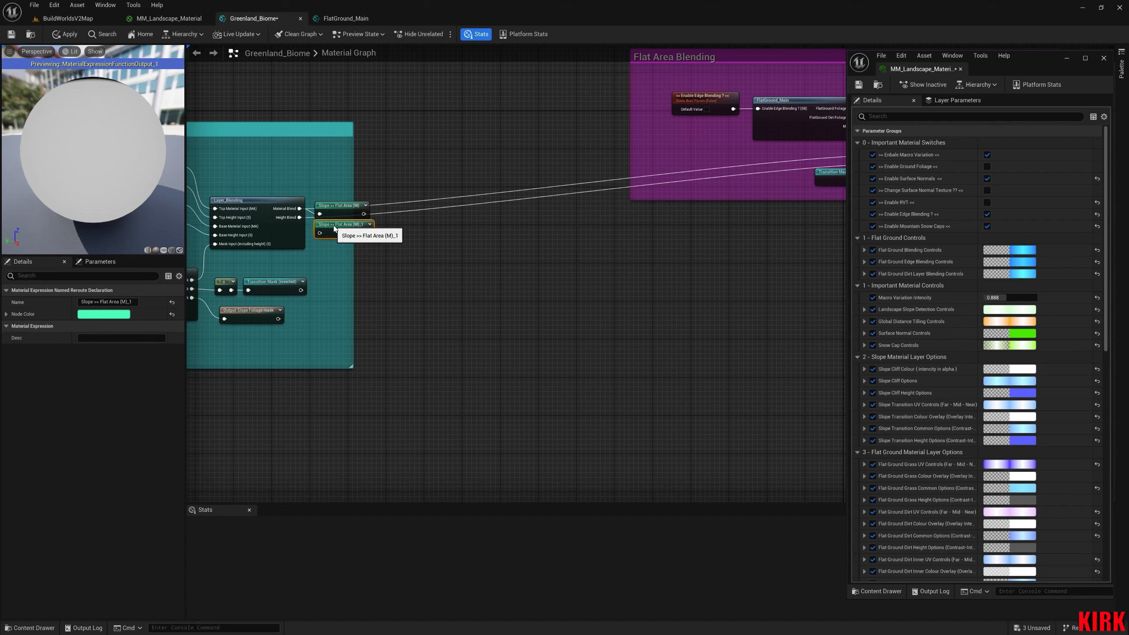
pyautogui.doubleClick(123, 302)
pyautogui.write('H')
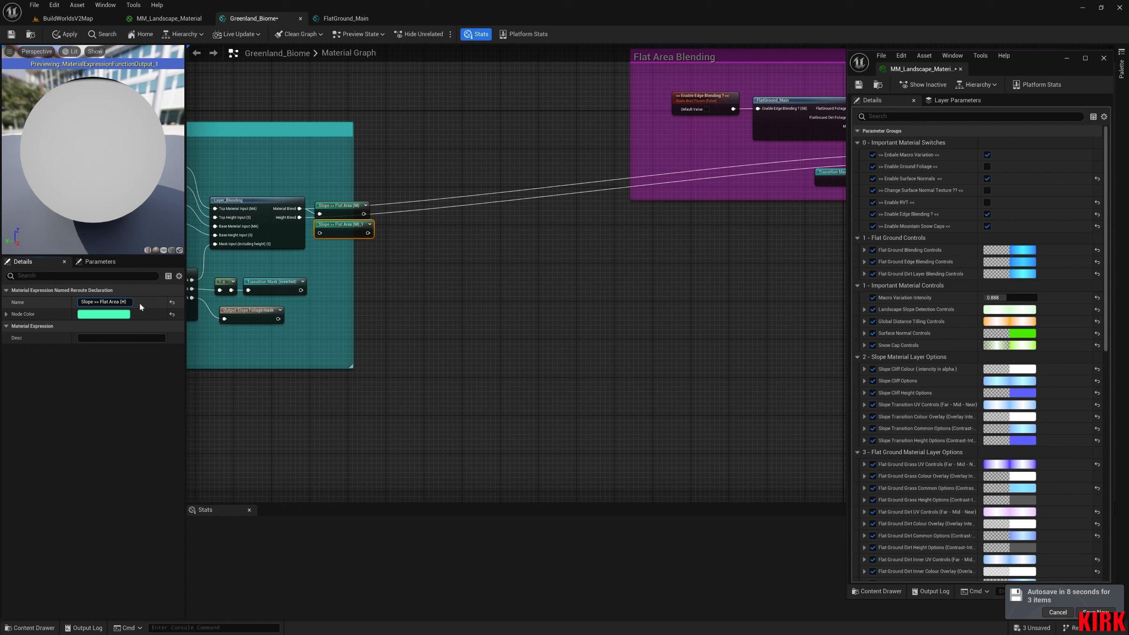
pyautogui.click(1095, 612)
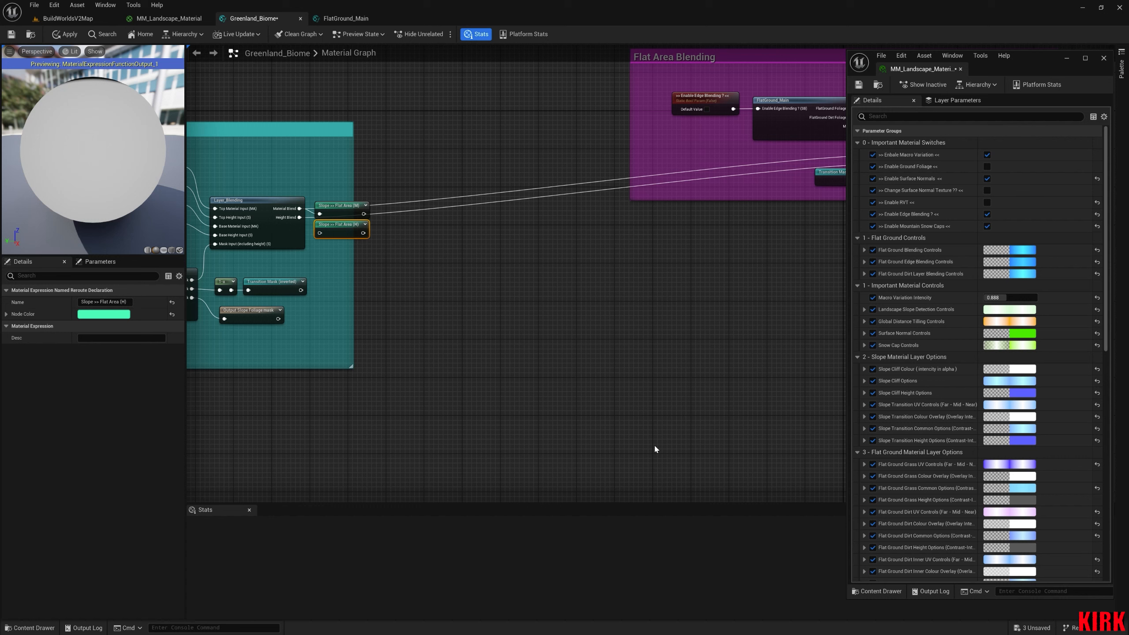
pyautogui.moveTo(300, 217); pyautogui.dragTo(320, 232)
# Widen the Slope Detection comment so that it encloses both Slope >> Flat Area reroutes.
pyautogui.moveTo(331, 302); pyautogui.dragTo(509, 317, button='right')
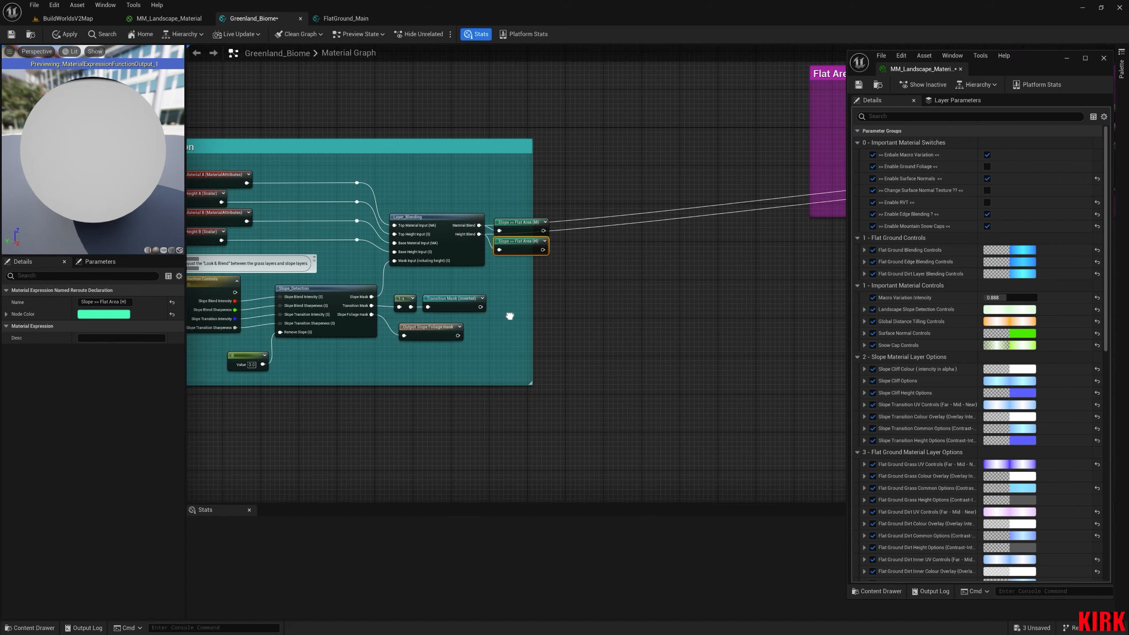
pyautogui.moveTo(356, 242); pyautogui.dragTo(478, 229, button='right')
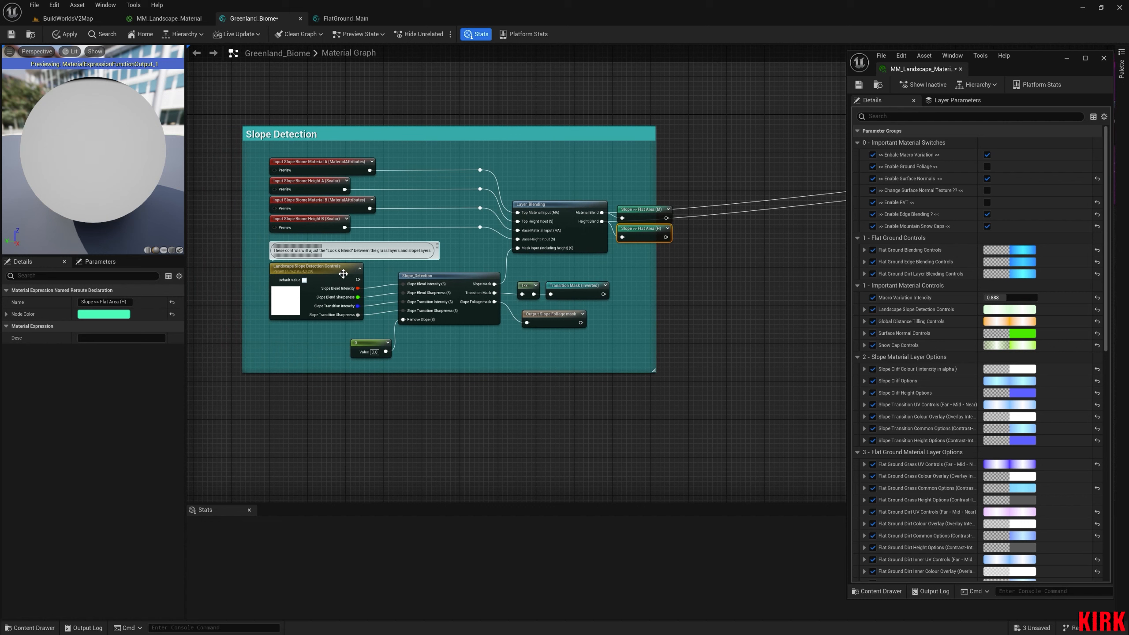
pyautogui.moveTo(657, 192); pyautogui.dragTo(340, 221, button='right')
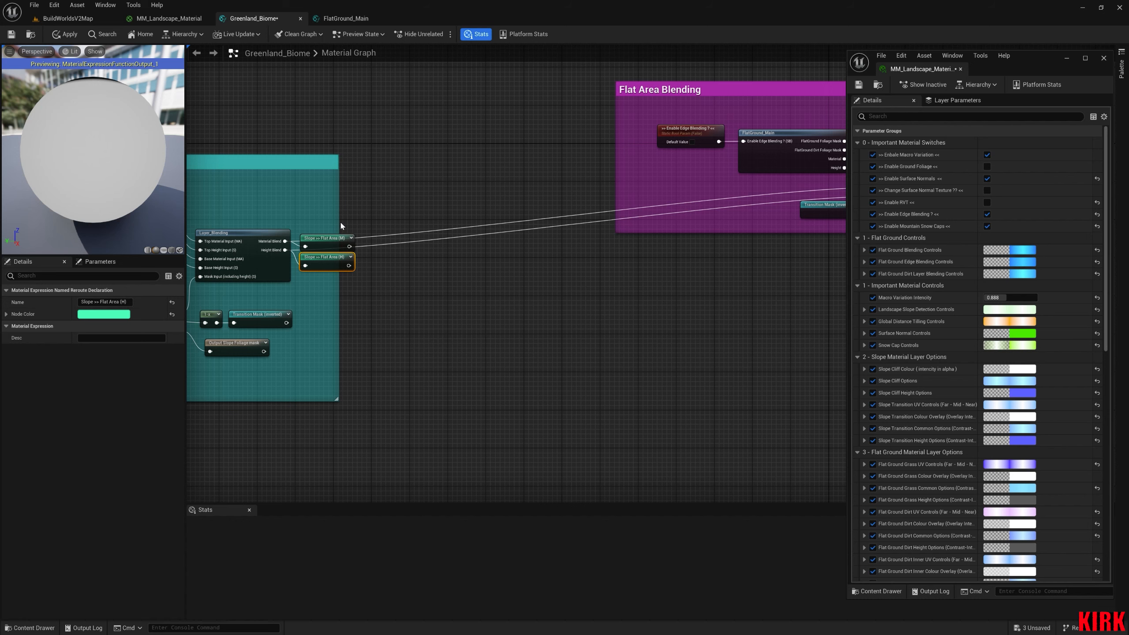
pyautogui.moveTo(339, 222); pyautogui.dragTo(372, 225)
# Open the list of nodes and named reroutes inside the Flat Area Blending comment, beside its Layer_Blending node.
pyautogui.moveTo(651, 289); pyautogui.dragTo(350, 330, button='right')
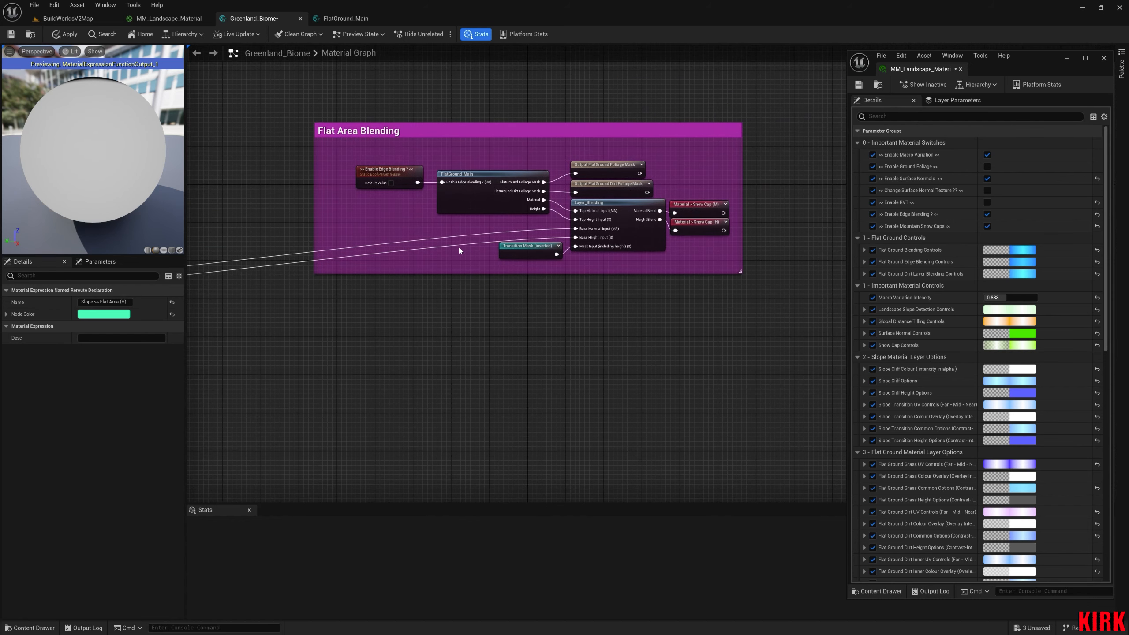
pyautogui.rightClick(425, 229)
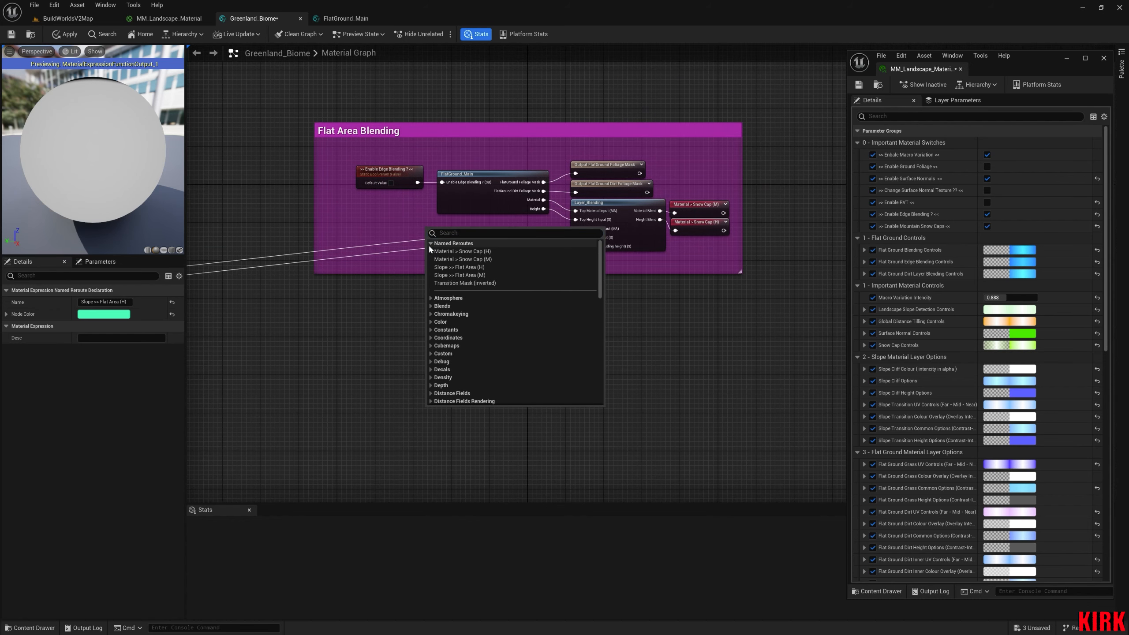